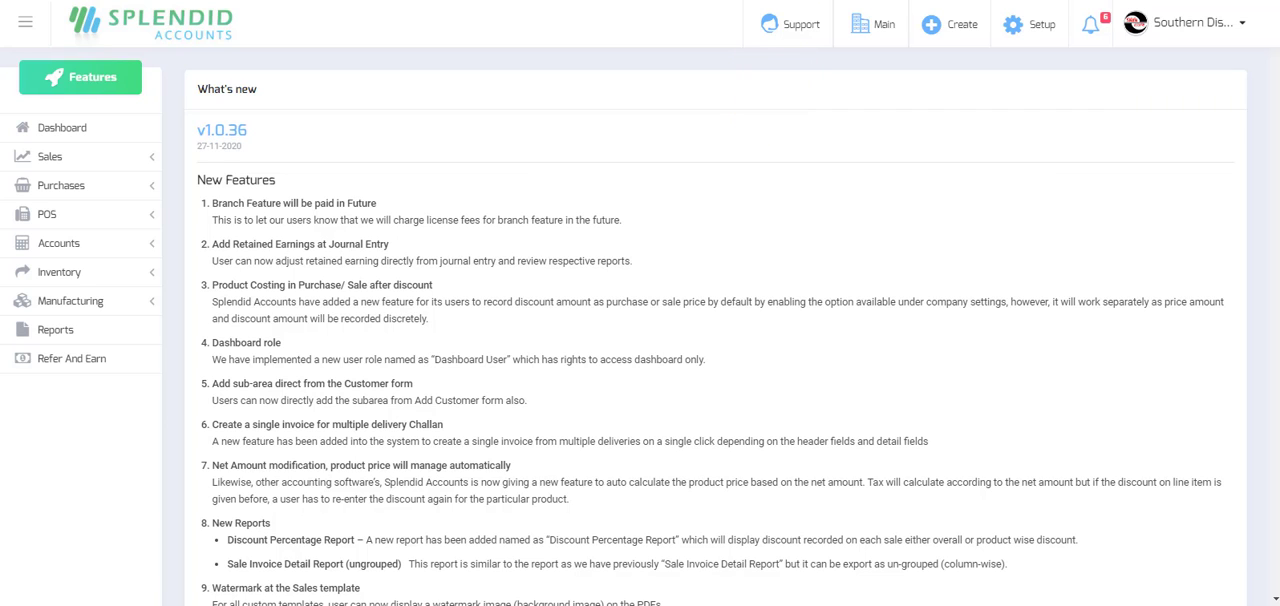
Open the company settings and review the Branch feature option and its note on future charges.
{"action": "key", "text": "ctrl+Tab"}
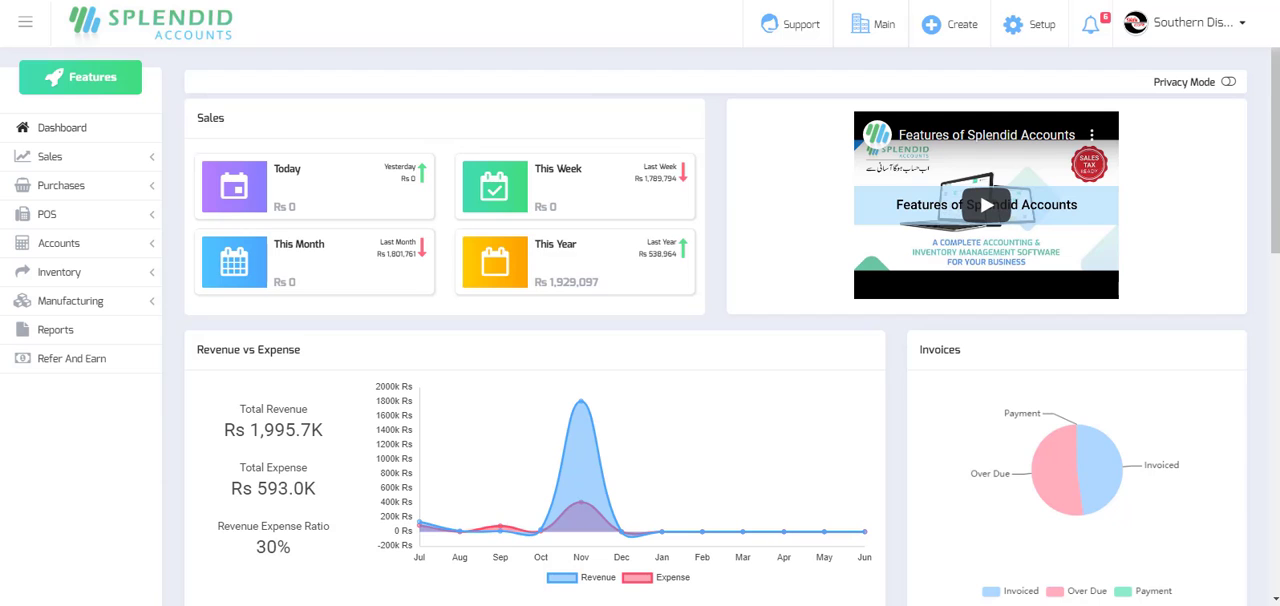
{"action": "left_click", "coordinate": [1242, 22]}
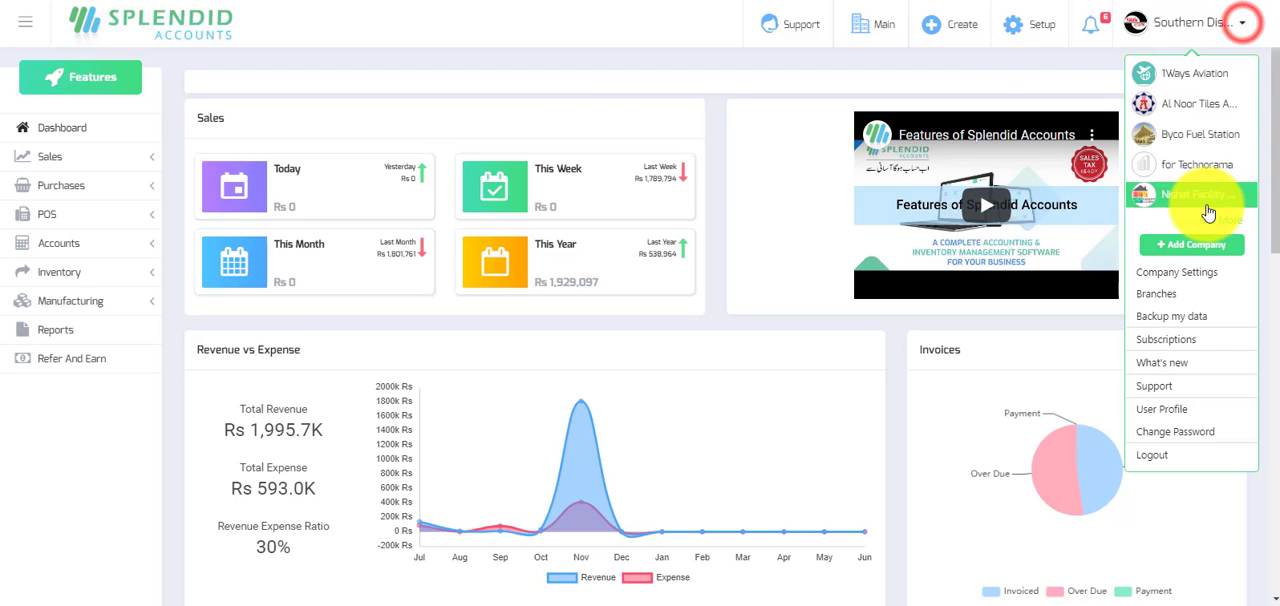
{"action": "left_click", "coordinate": [1190, 276]}
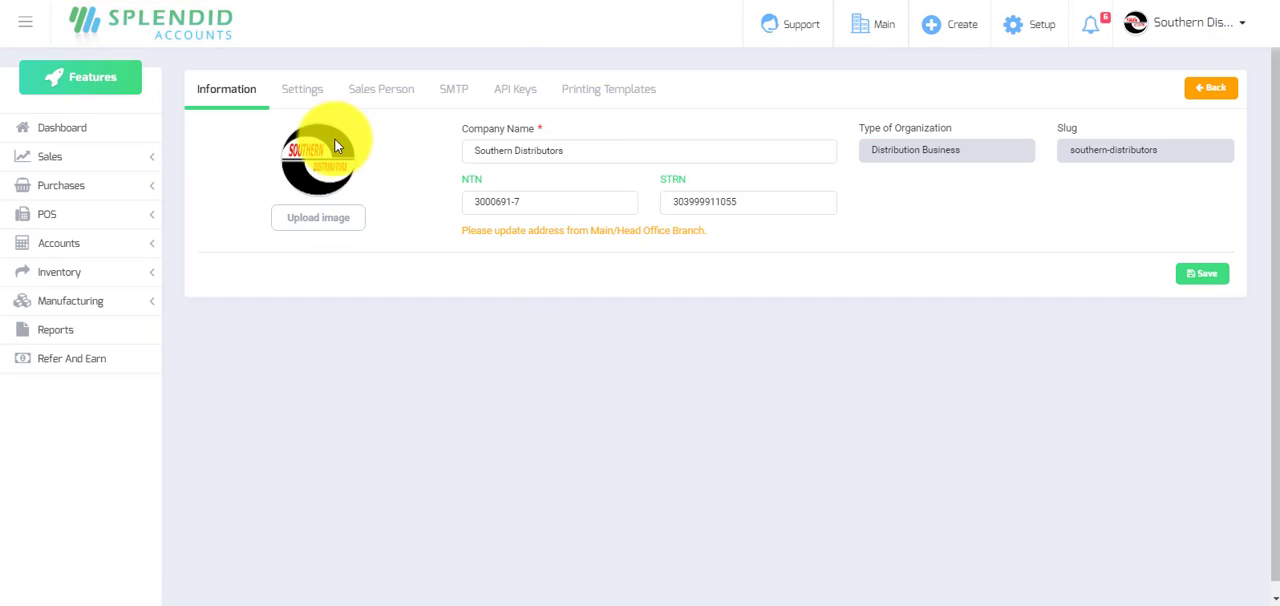
{"action": "left_click", "coordinate": [306, 91]}
{"action": "scroll", "coordinate": [1030, 385], "scroll_direction": "down", "scroll_amount": 3}
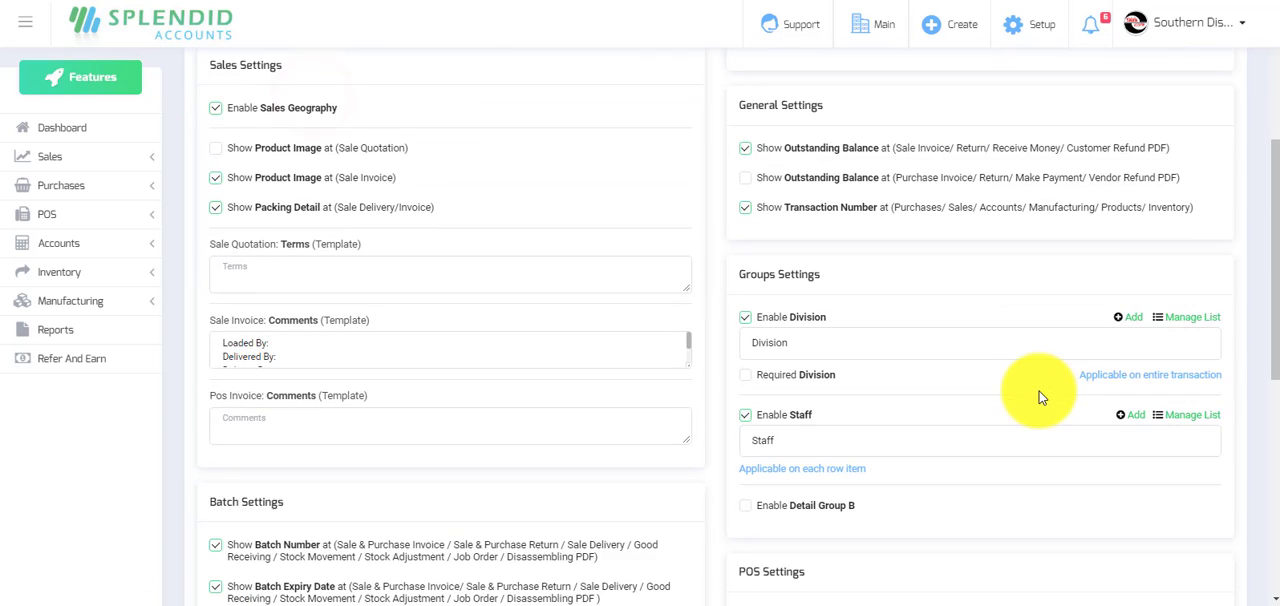
{"action": "scroll", "coordinate": [1038, 396], "scroll_direction": "down", "scroll_amount": 5}
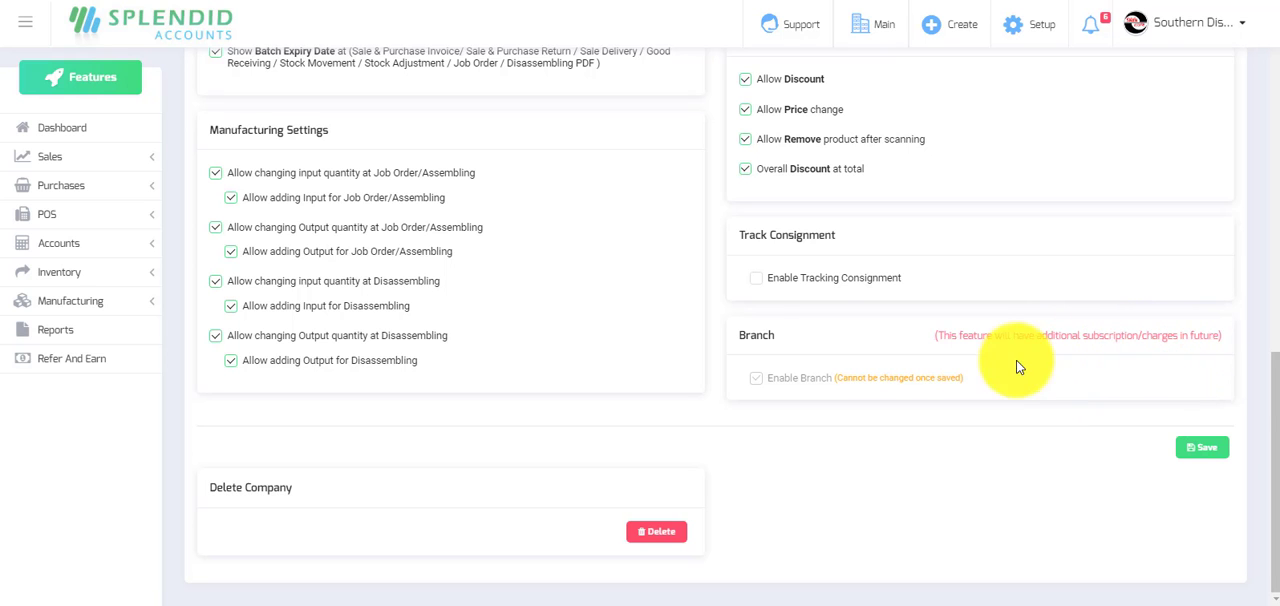
Start a new journal entry and choose Retained Earnings as the account of its first line.
{"action": "left_click", "coordinate": [76, 127]}
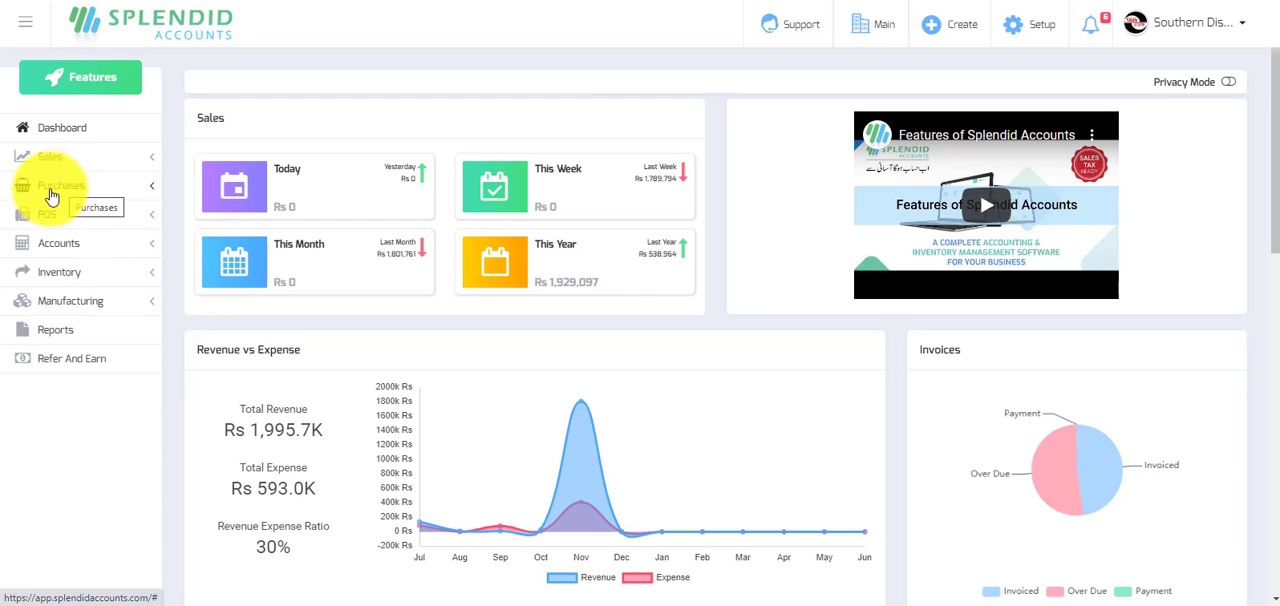
{"action": "left_click", "coordinate": [64, 250]}
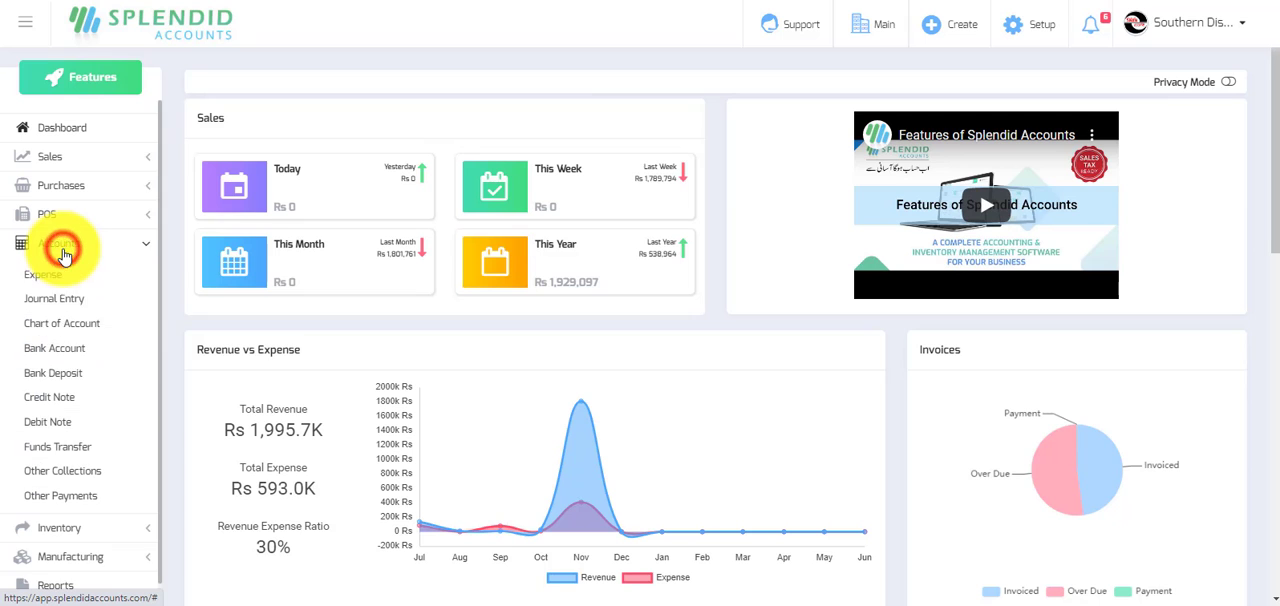
{"action": "left_click", "coordinate": [63, 300]}
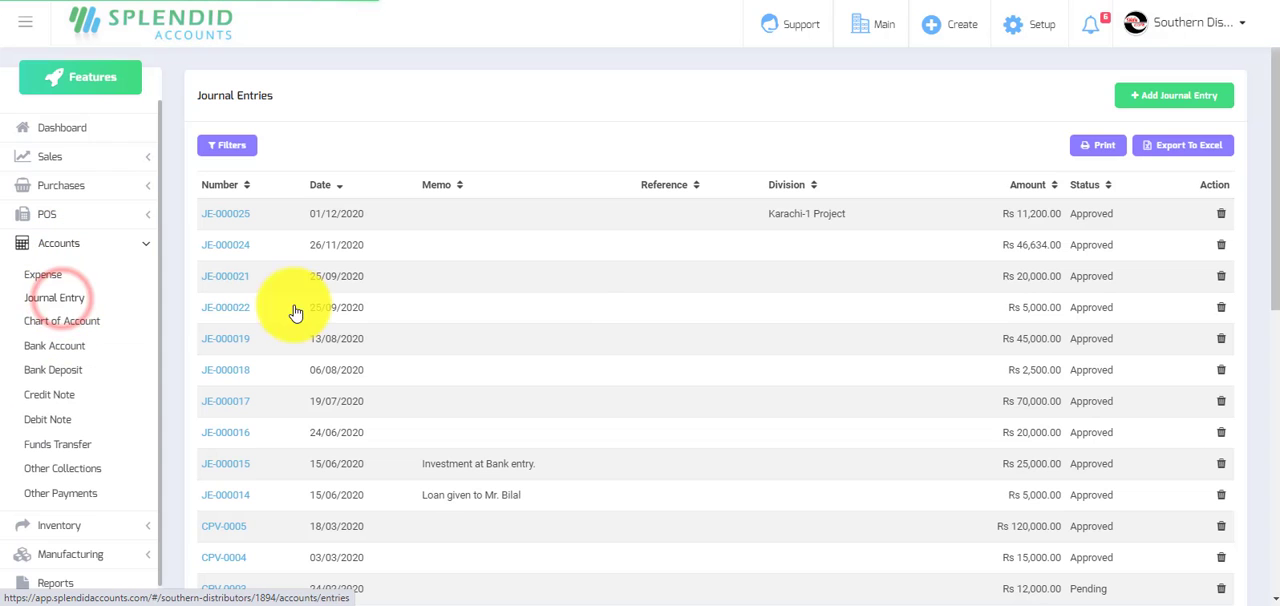
{"action": "left_click", "coordinate": [1190, 90]}
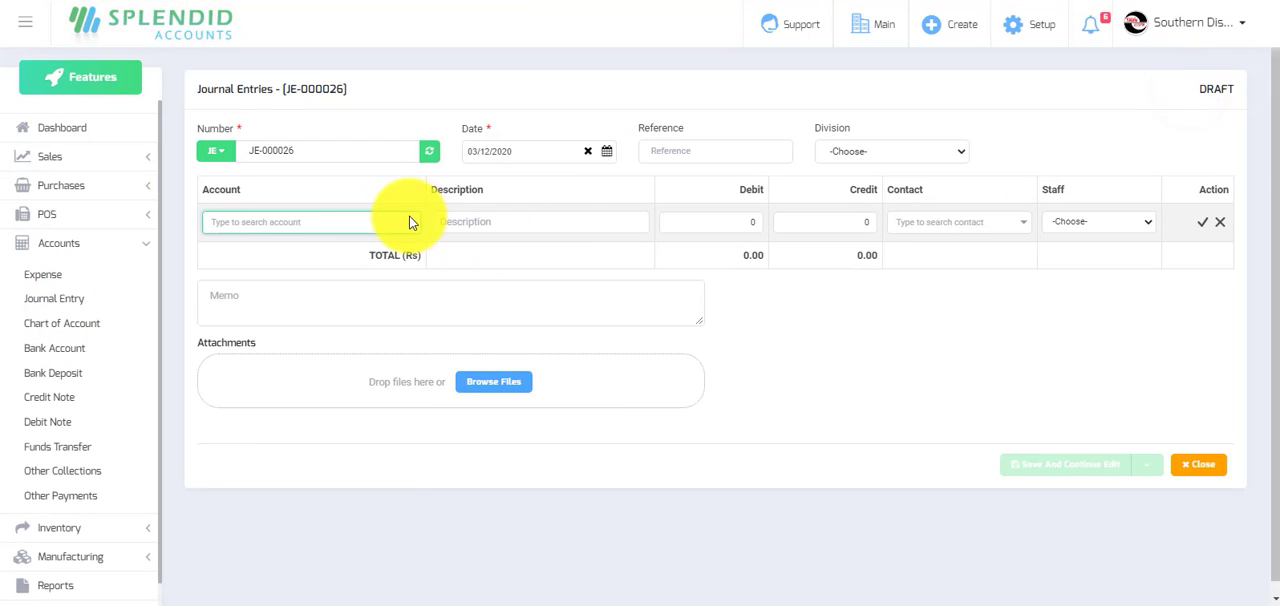
{"action": "left_click", "coordinate": [366, 227]}
{"action": "type", "text": "reta"}
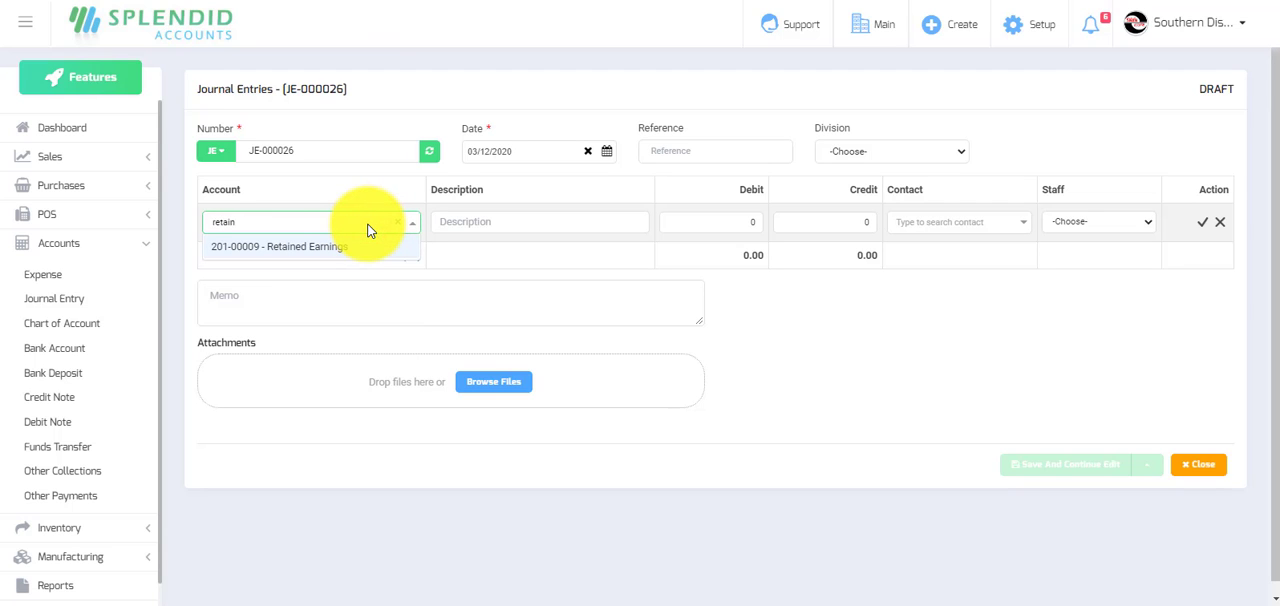
{"action": "type", "text": "in"}
{"action": "left_click", "coordinate": [313, 250]}
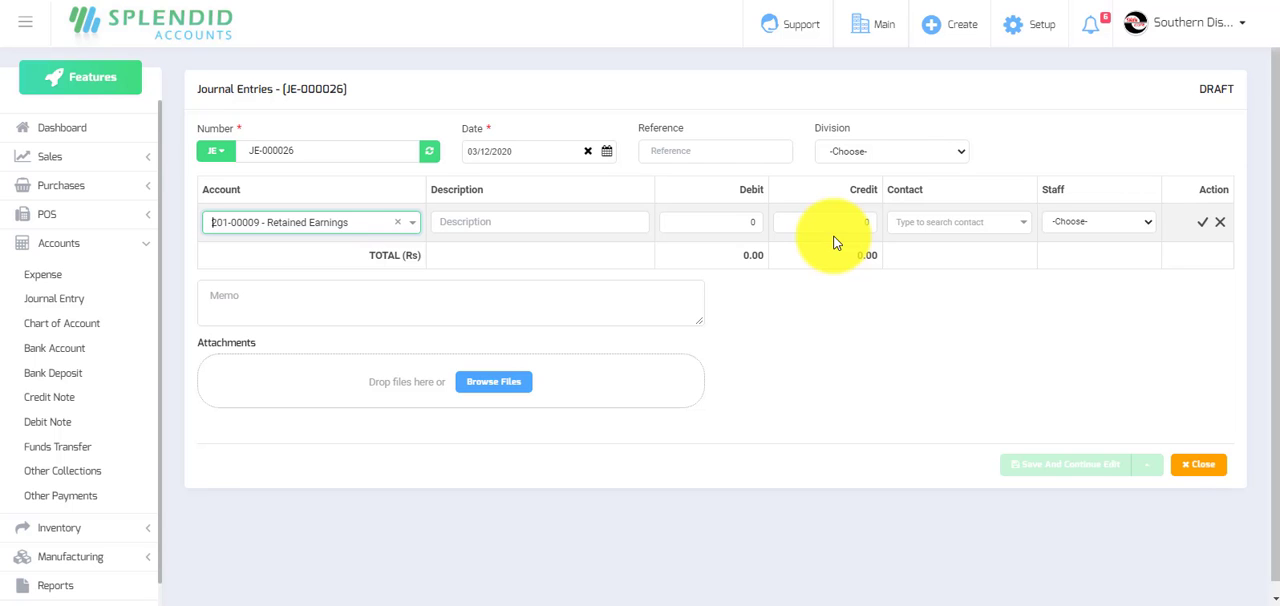
Return to the company settings and review the default options for reducing cost on purchase discount and sale on sale discount.
{"action": "left_click", "coordinate": [61, 130]}
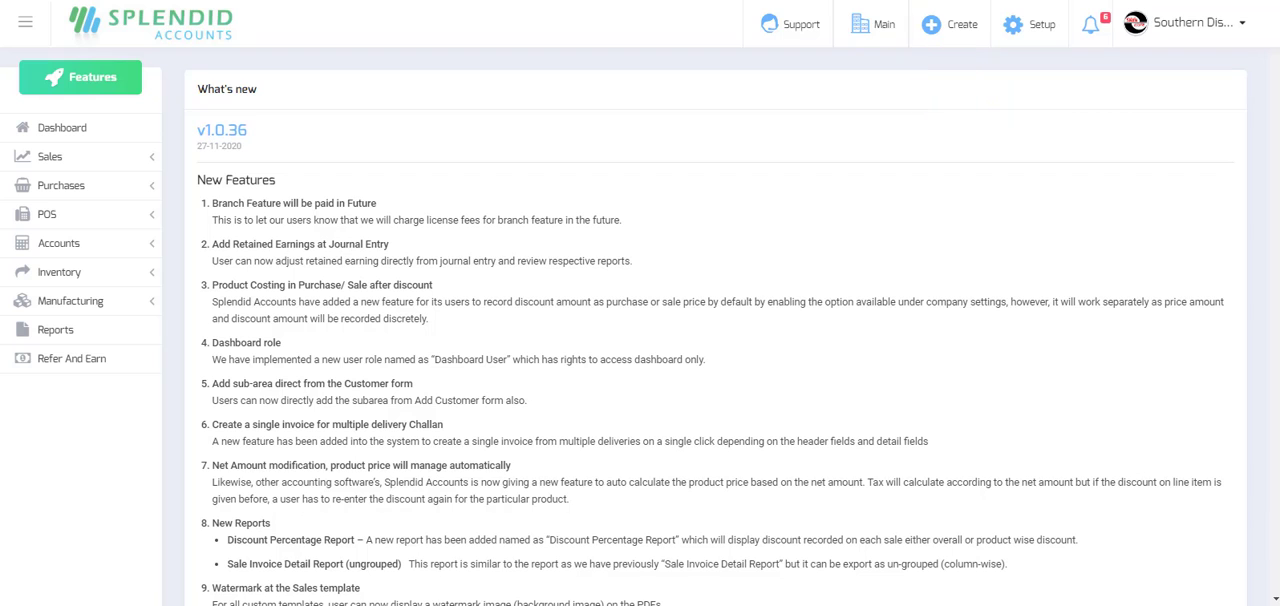
{"action": "left_click", "coordinate": [1244, 22]}
{"action": "left_click", "coordinate": [1212, 273]}
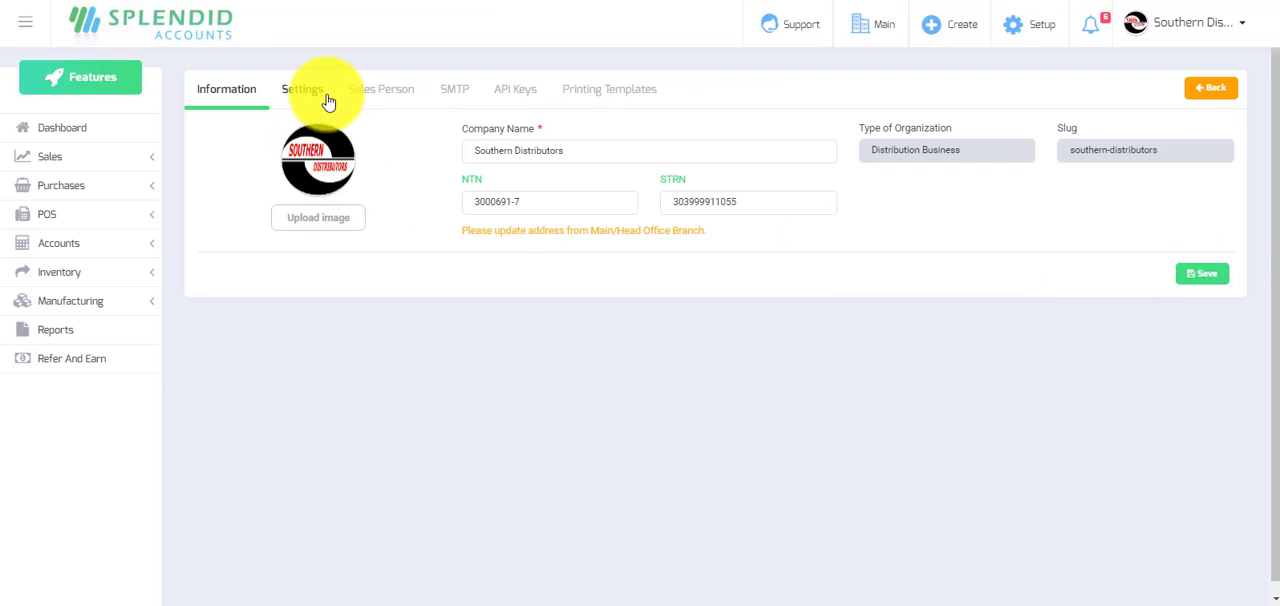
{"action": "left_click", "coordinate": [314, 90]}
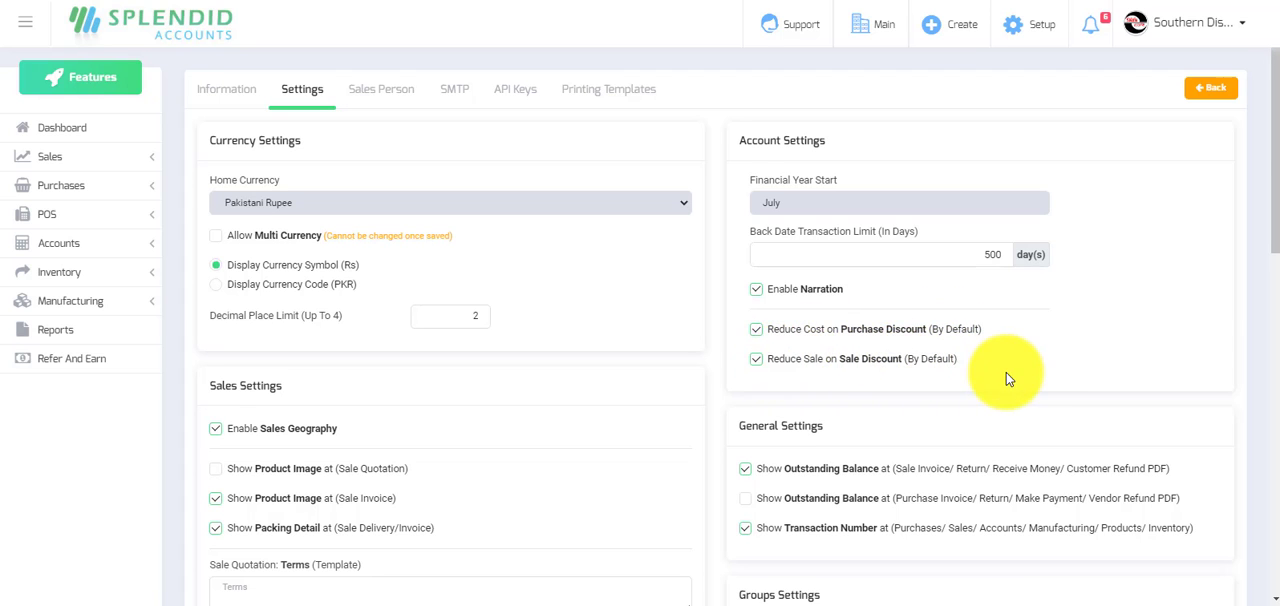
{"action": "scroll", "coordinate": [1006, 366], "scroll_direction": "down", "scroll_amount": 7}
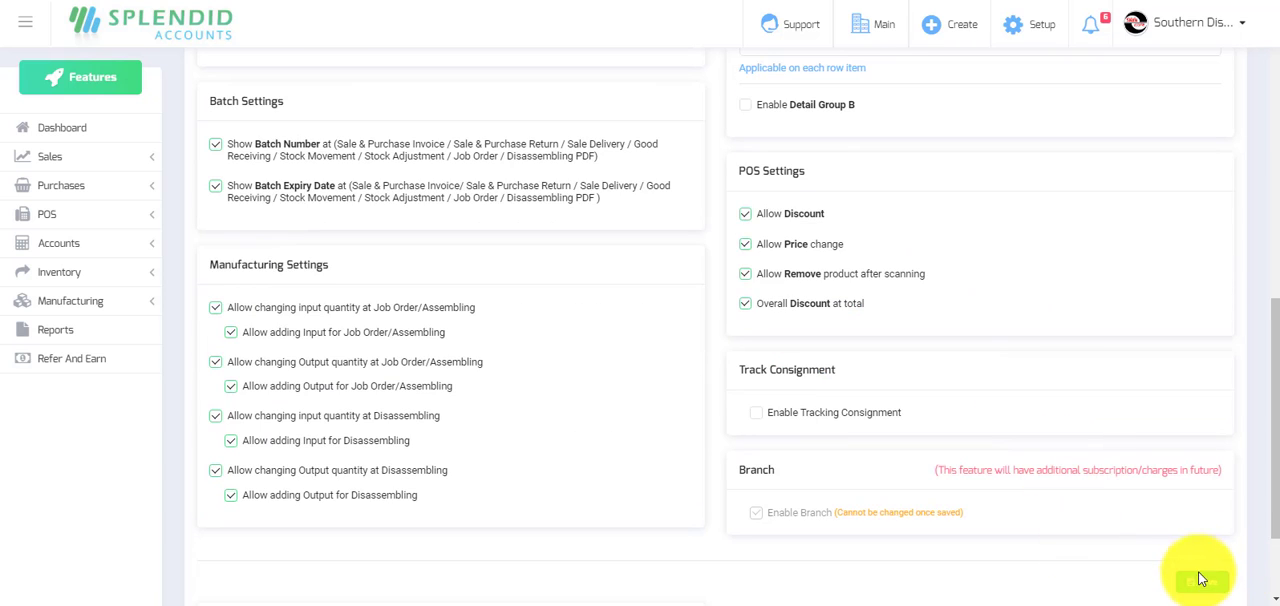
{"action": "scroll", "coordinate": [1163, 533], "scroll_direction": "up", "scroll_amount": 5}
{"action": "scroll", "coordinate": [990, 320], "scroll_direction": "up", "scroll_amount": 3}
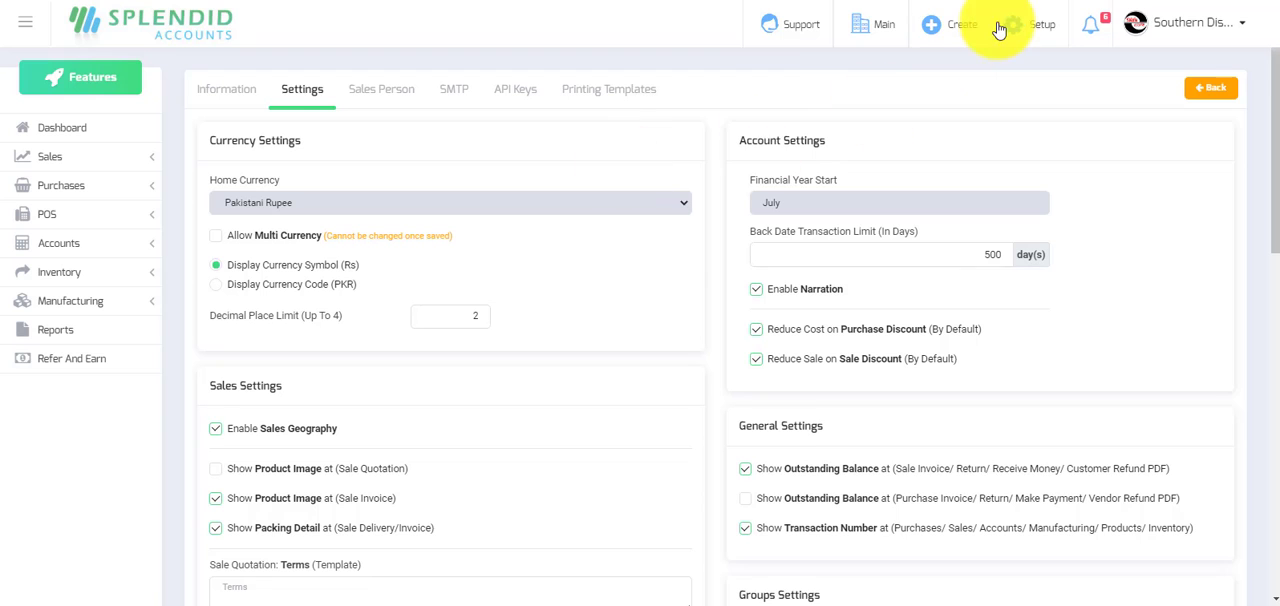
Open the product "Test Product for Purchase costing" from the products list and review its general details.
{"action": "left_click", "coordinate": [1038, 30]}
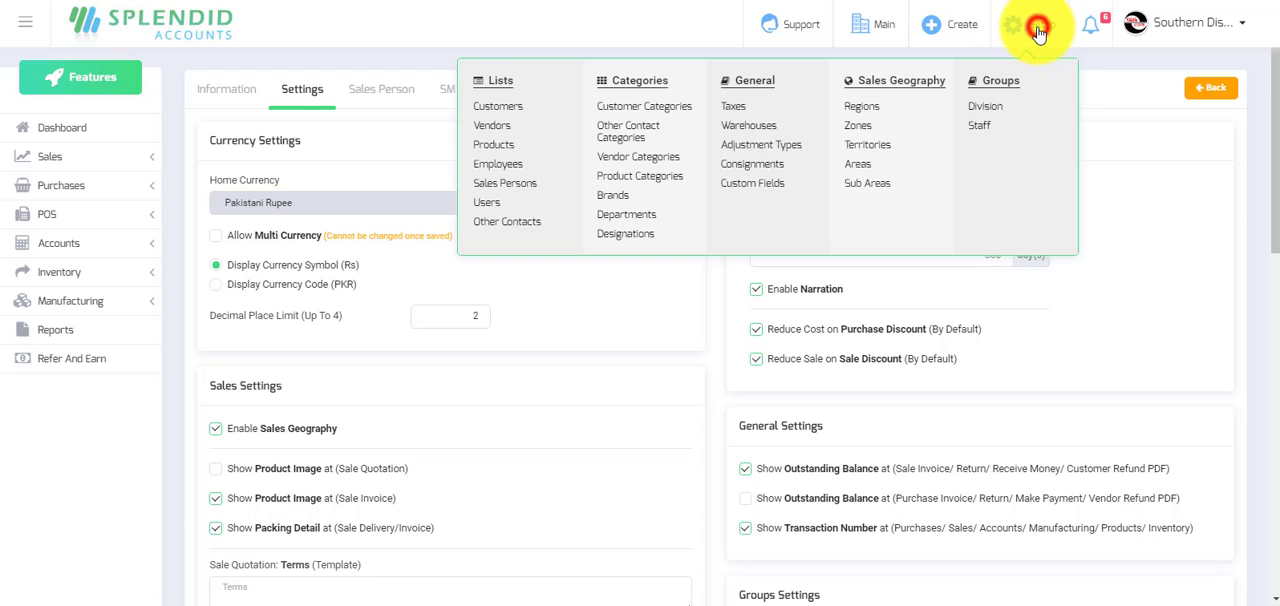
{"action": "left_click", "coordinate": [501, 146]}
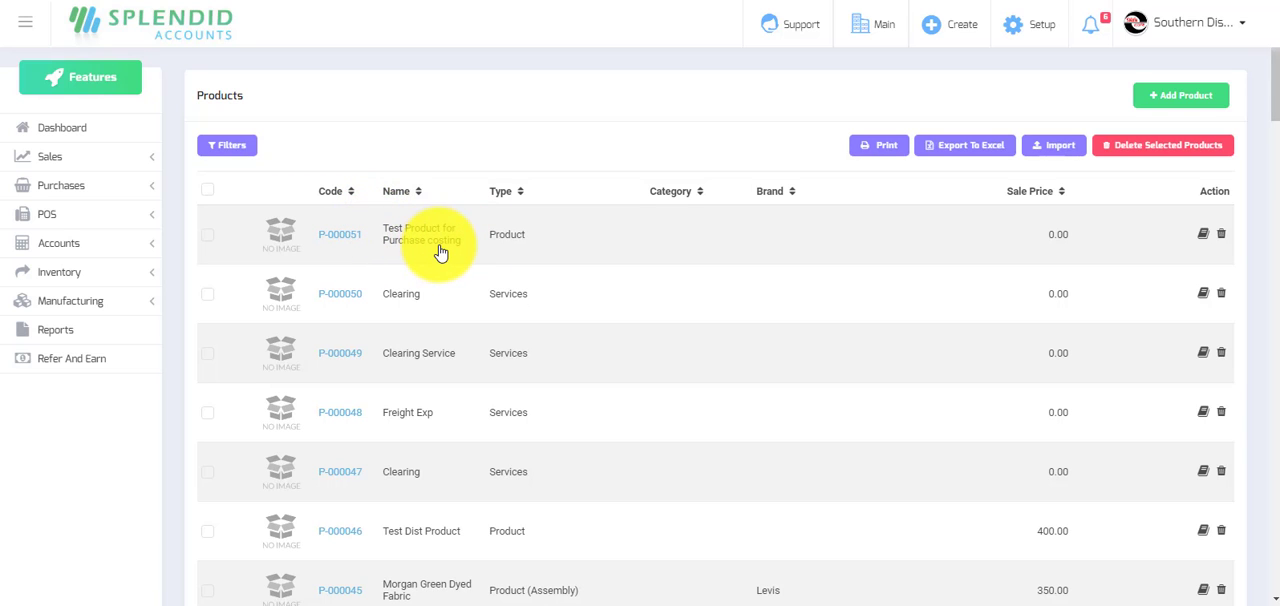
{"action": "left_click", "coordinate": [349, 244]}
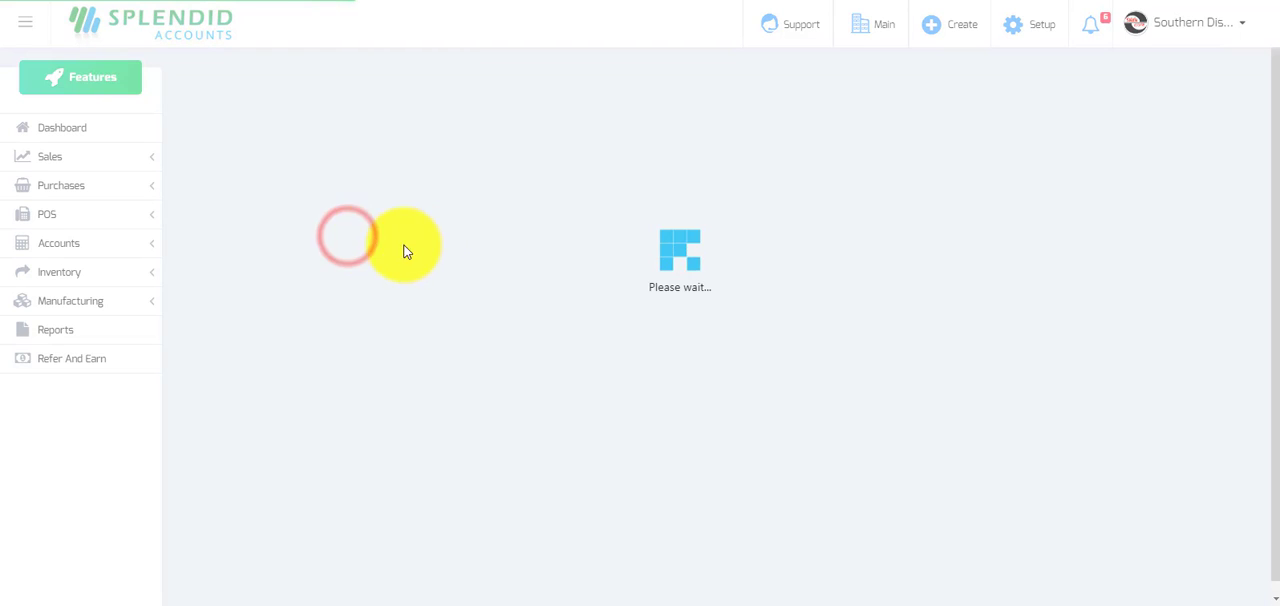
{"action": "scroll", "coordinate": [647, 284], "scroll_direction": "down", "scroll_amount": 2}
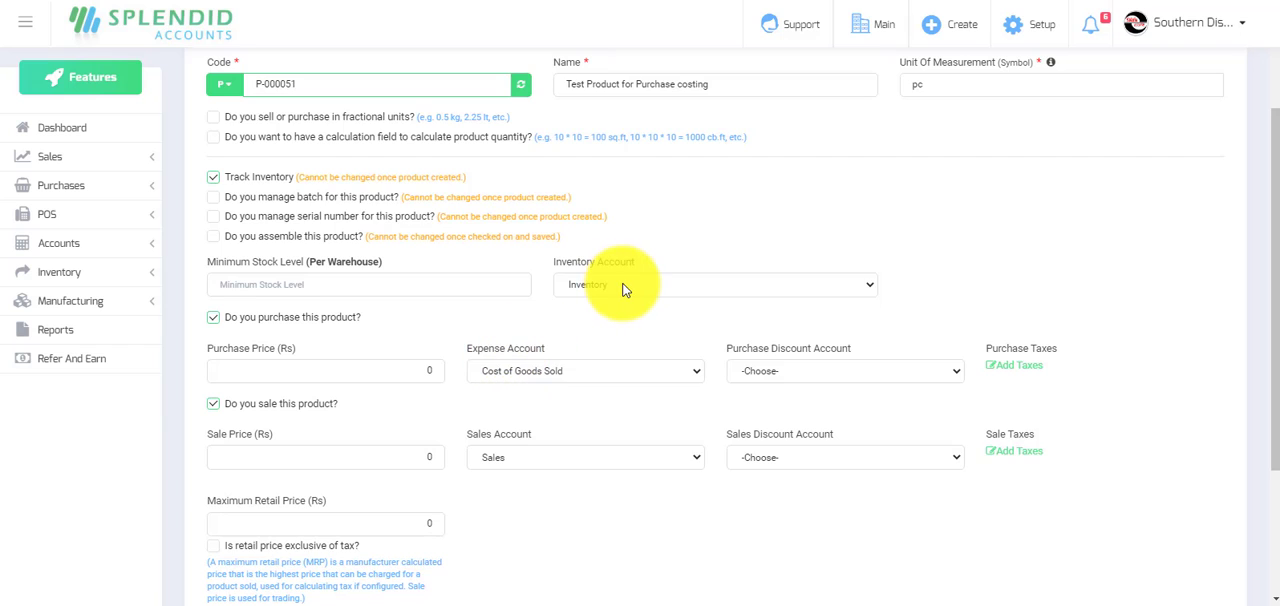
{"action": "scroll", "coordinate": [623, 290], "scroll_direction": "up", "scroll_amount": 1}
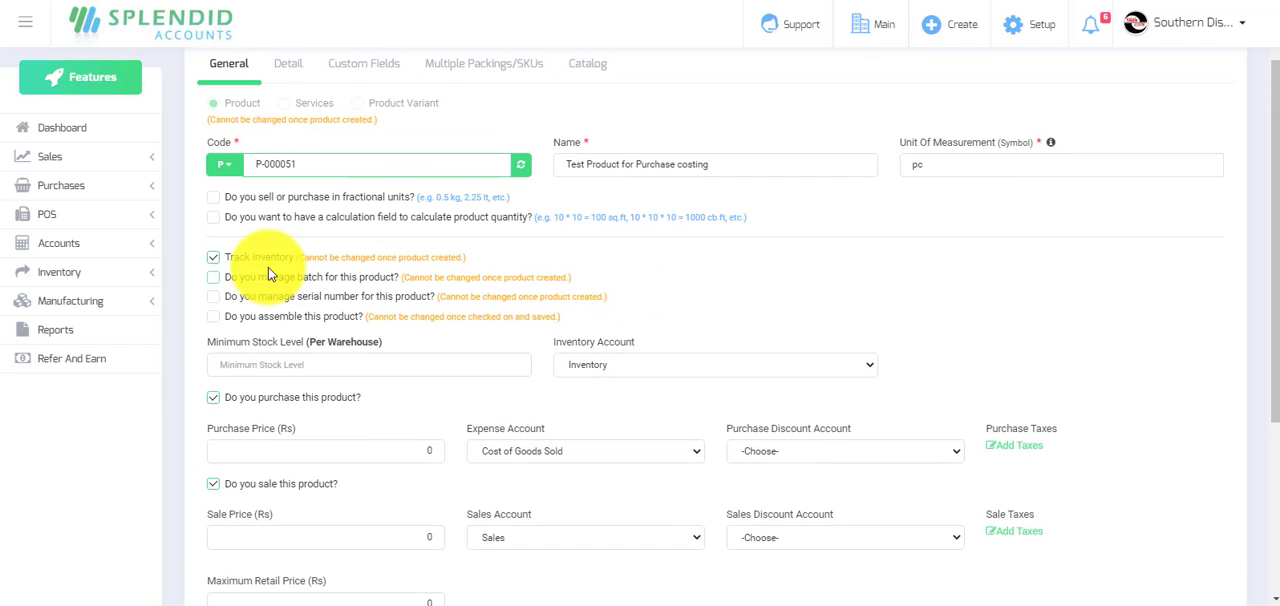
Open the most recent purchase invoice, issued by the vendor Engro Foods, to examine its price and discount.
{"action": "left_click", "coordinate": [68, 188]}
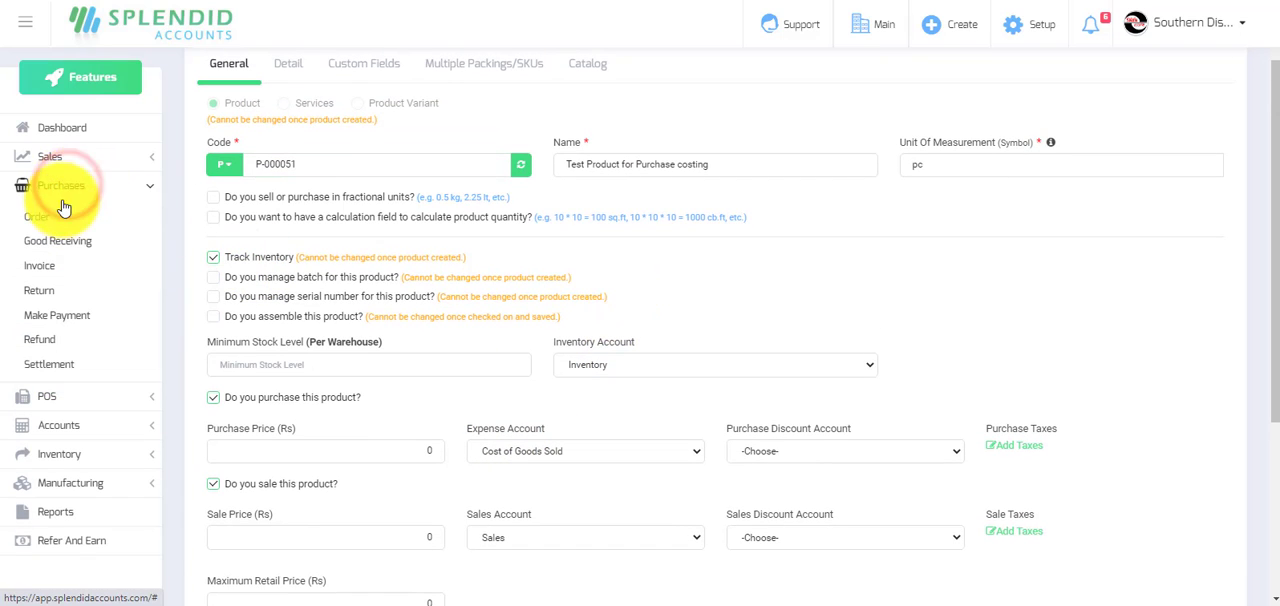
{"action": "left_click", "coordinate": [42, 270]}
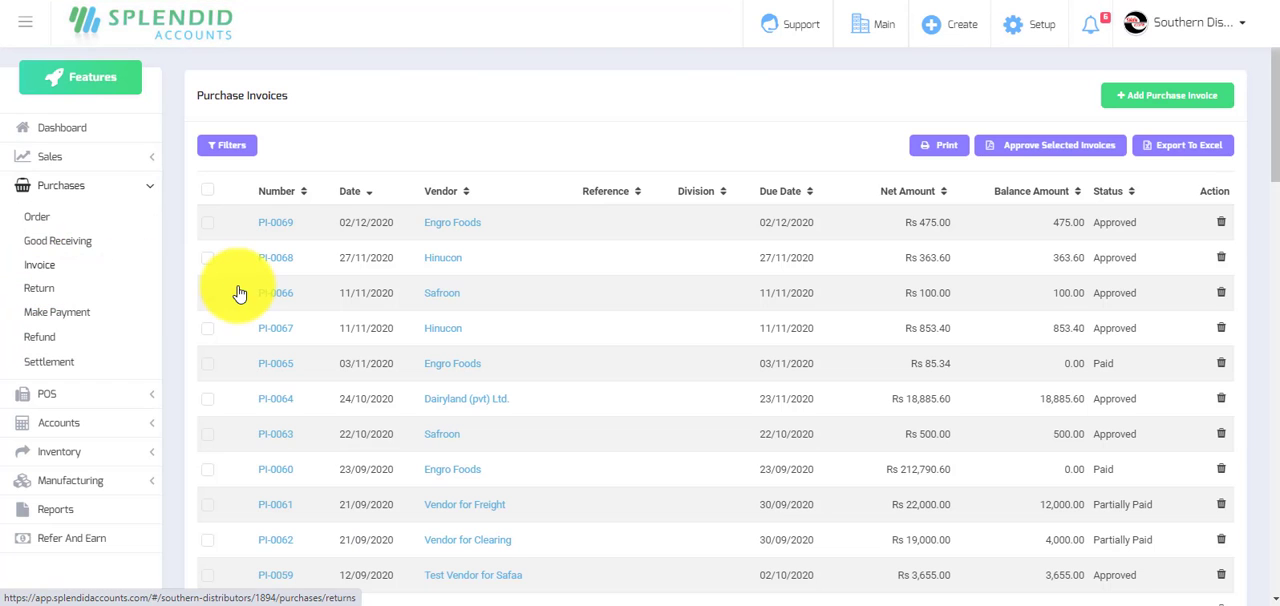
{"action": "left_click", "coordinate": [273, 222]}
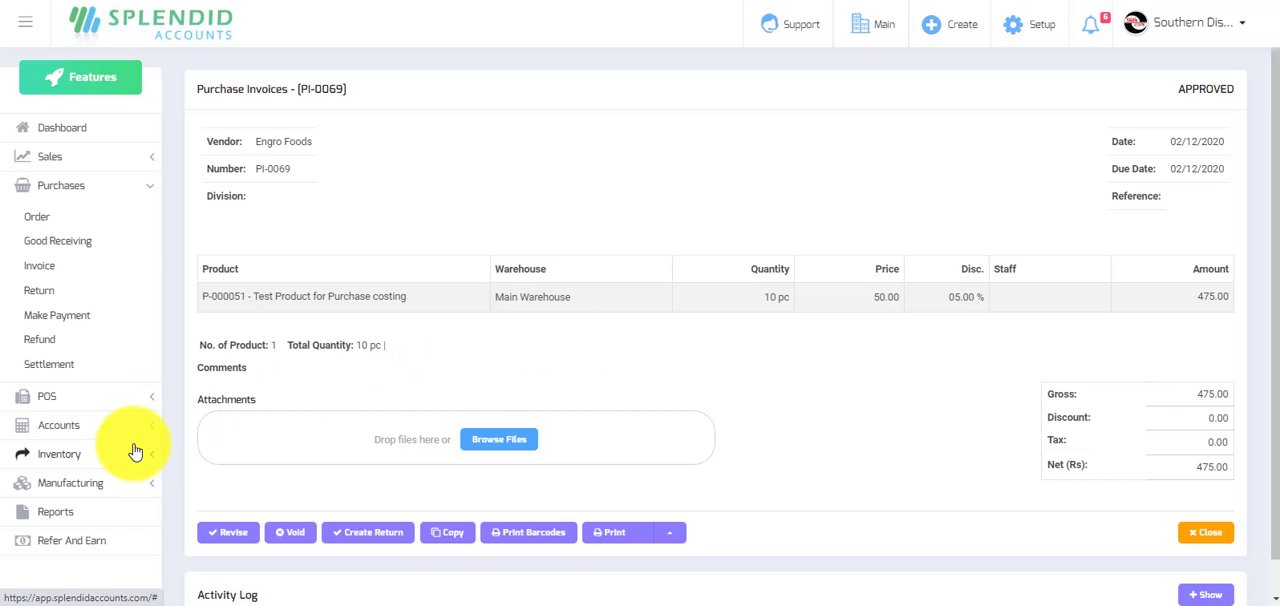
Run the Stock Valuation Report for "Test Product for Purchase costing" to check its recorded cost.
{"action": "left_click", "coordinate": [58, 515]}
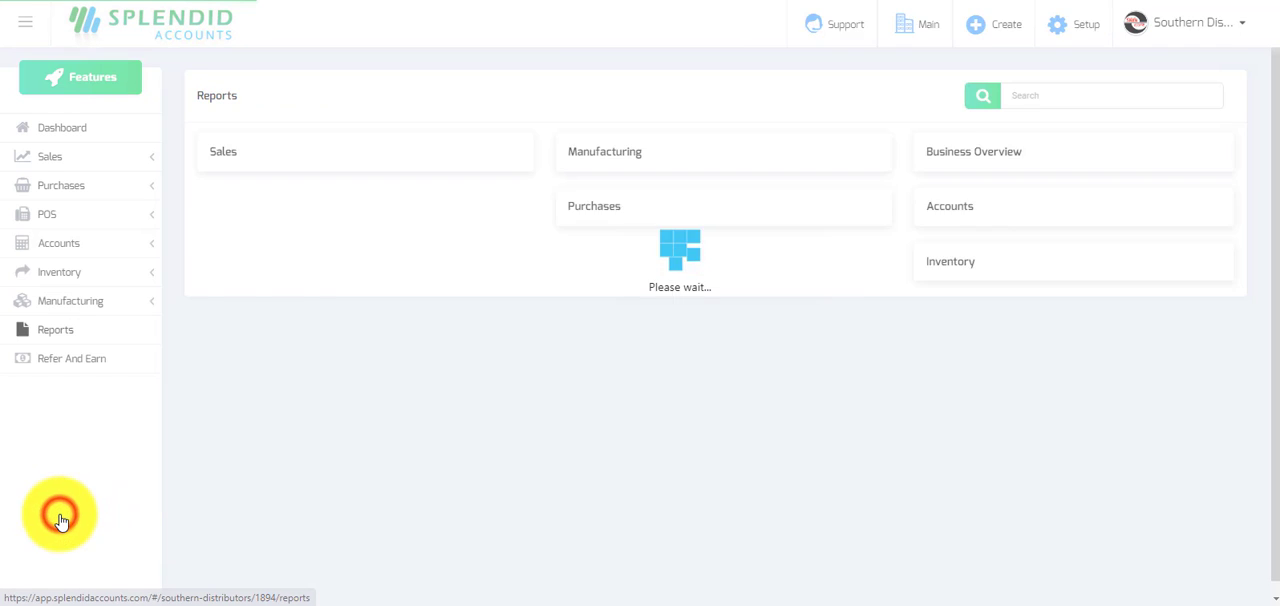
{"action": "scroll", "coordinate": [1000, 315], "scroll_direction": "down", "scroll_amount": 15}
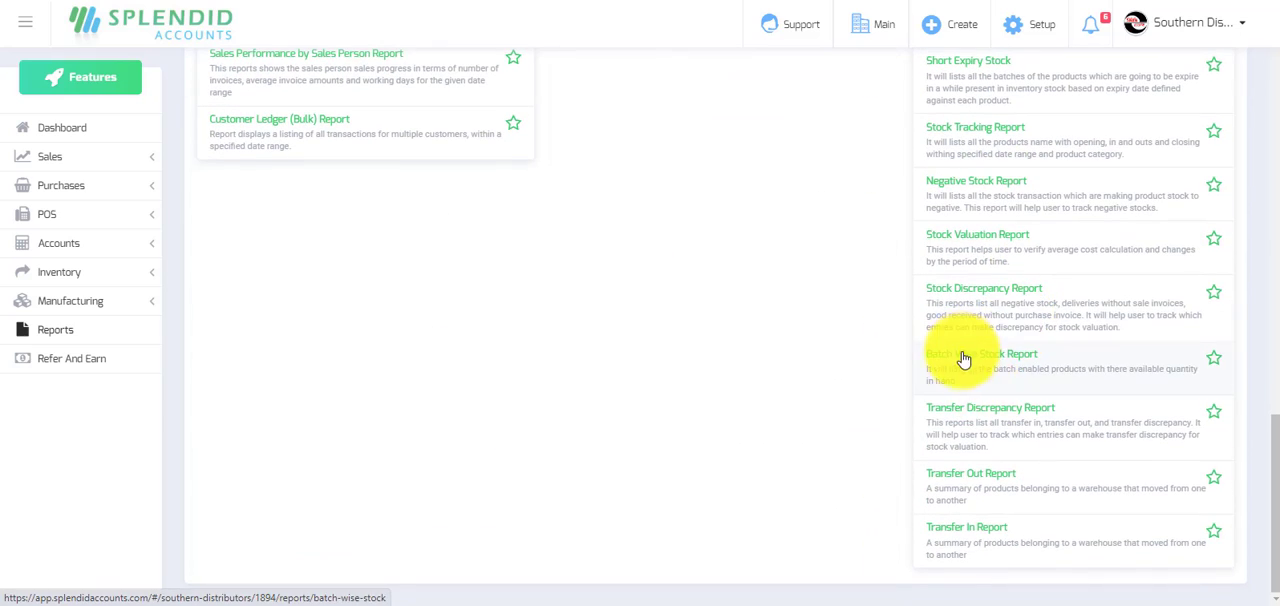
{"action": "left_click", "coordinate": [1008, 256]}
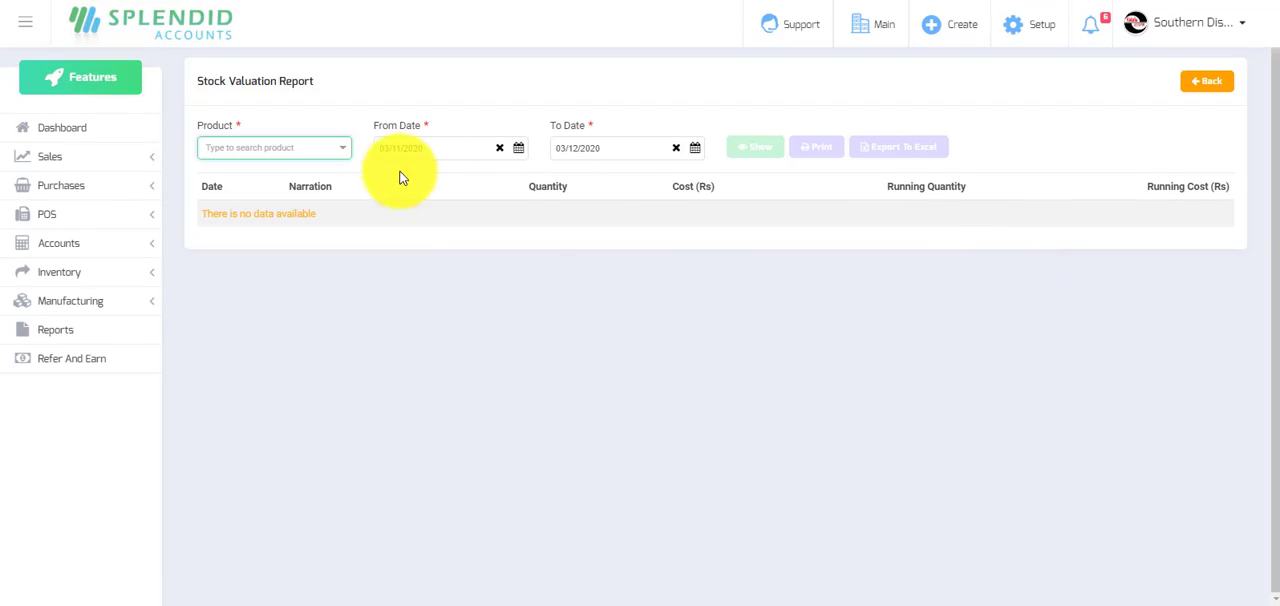
{"action": "left_click", "coordinate": [312, 147]}
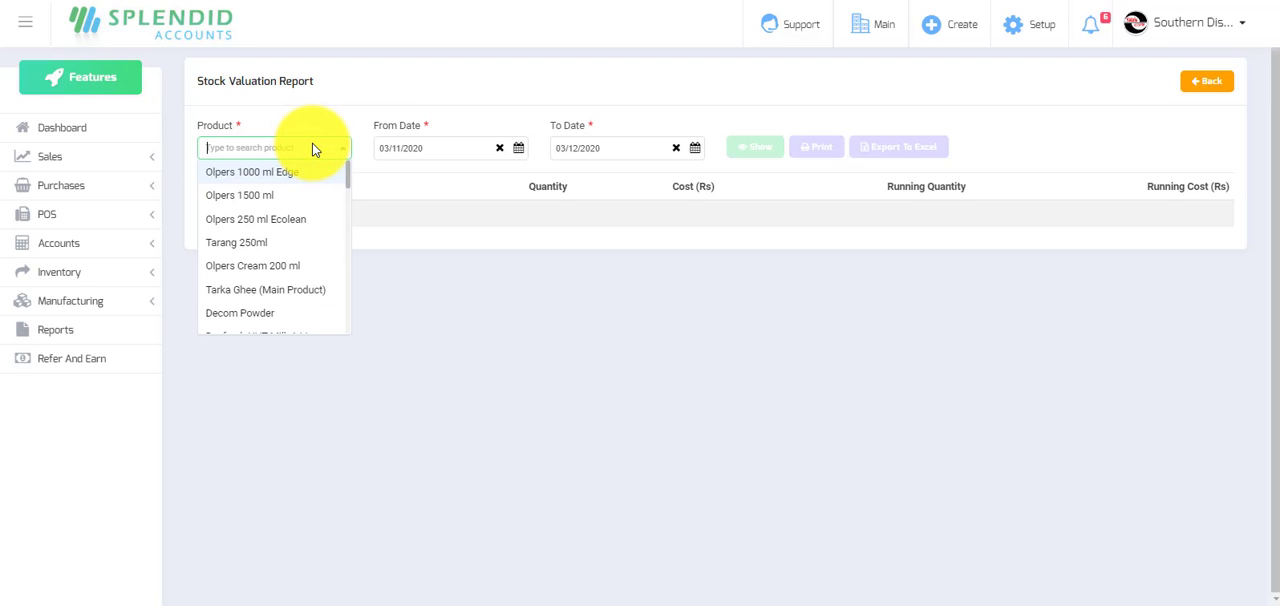
{"action": "type", "text": "cost"}
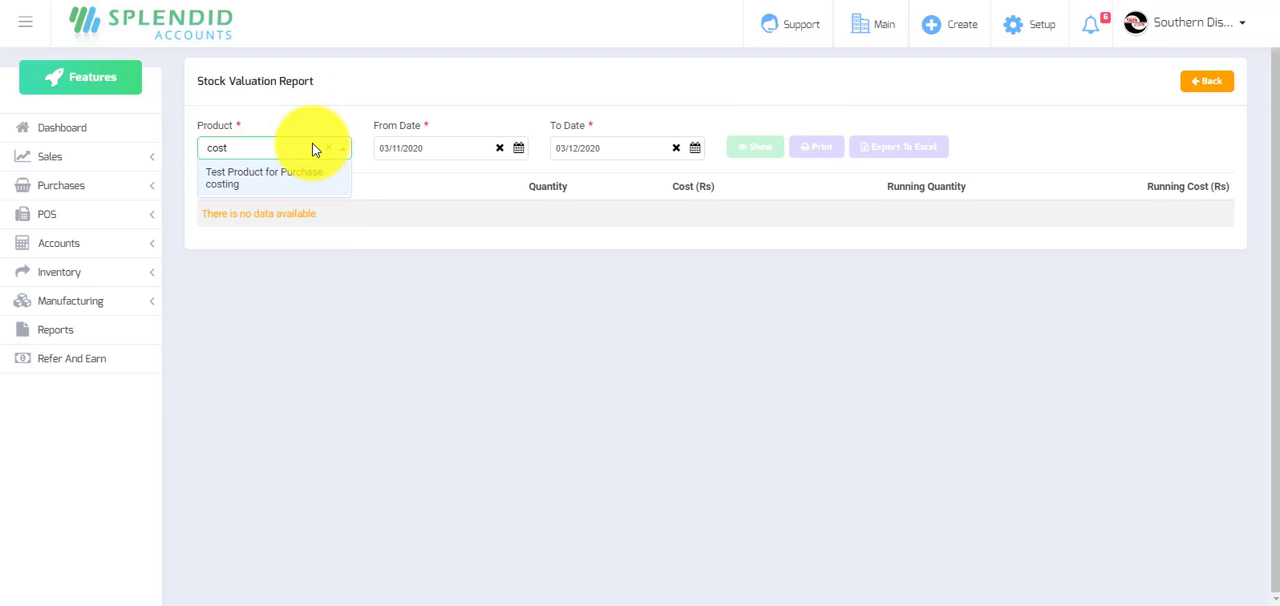
{"action": "left_click", "coordinate": [291, 177]}
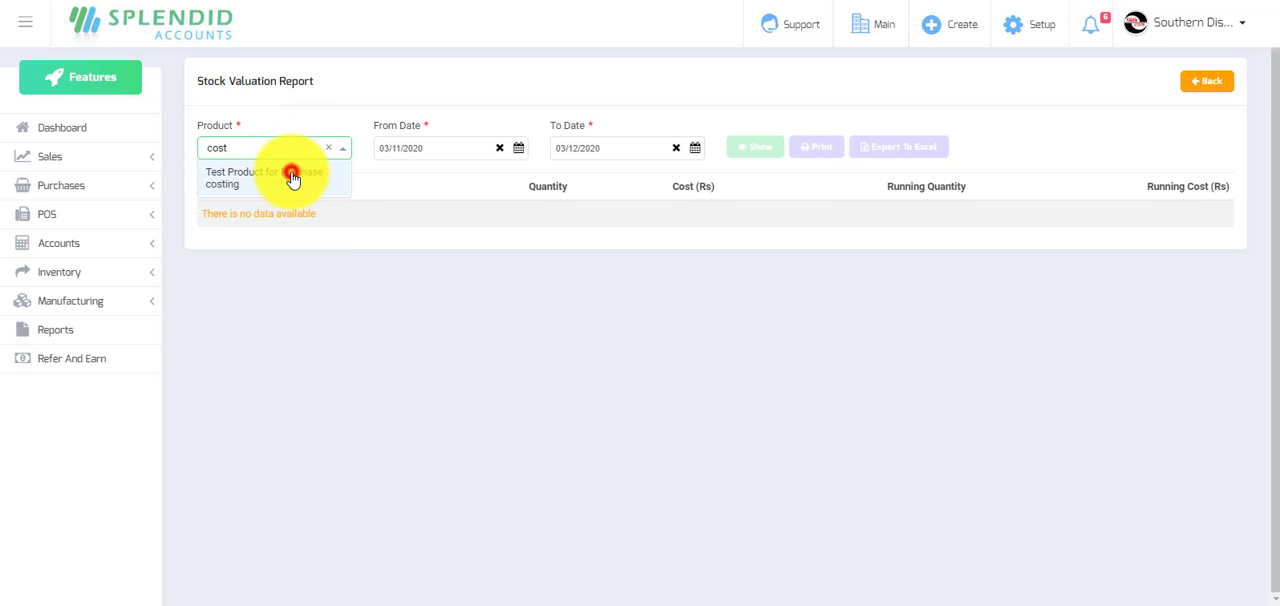
{"action": "left_click", "coordinate": [762, 147]}
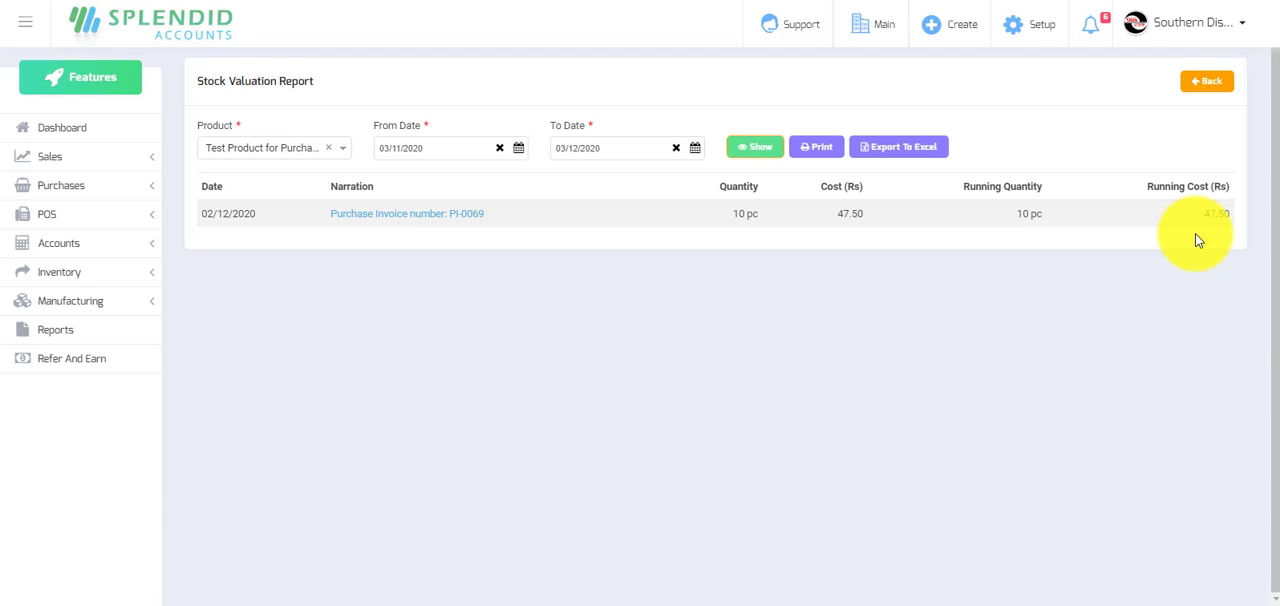
Return to the dashboard and open the company's list of users.
{"action": "left_click", "coordinate": [62, 128]}
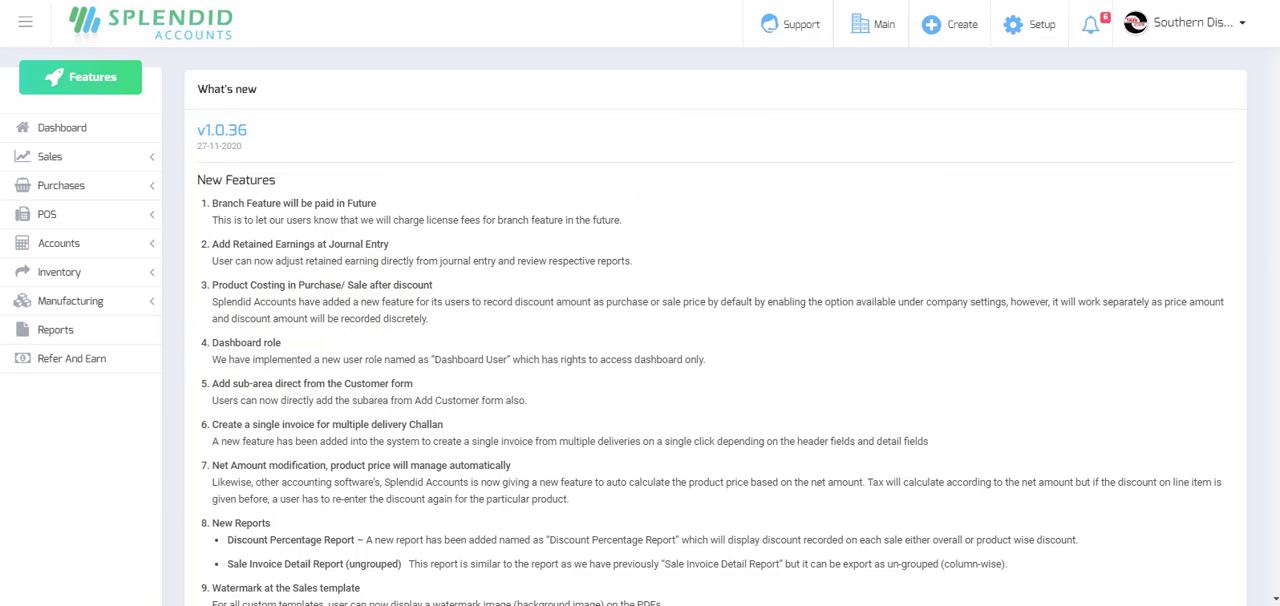
{"action": "left_click", "coordinate": [843, 1]}
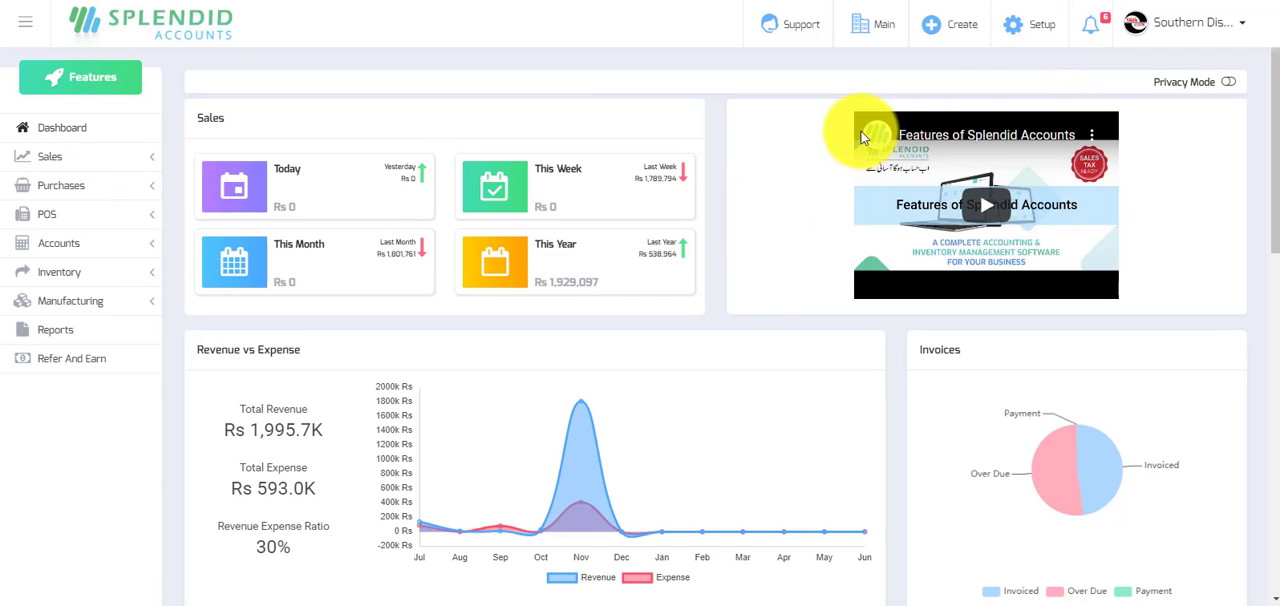
{"action": "left_click", "coordinate": [1037, 24]}
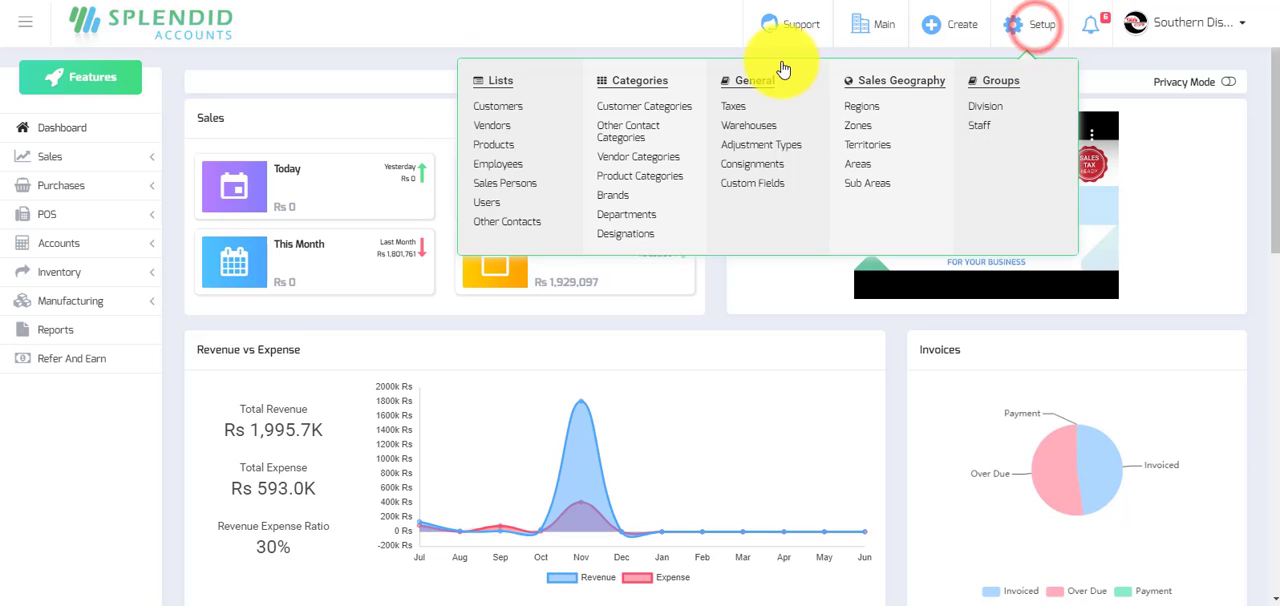
{"action": "left_click", "coordinate": [487, 203]}
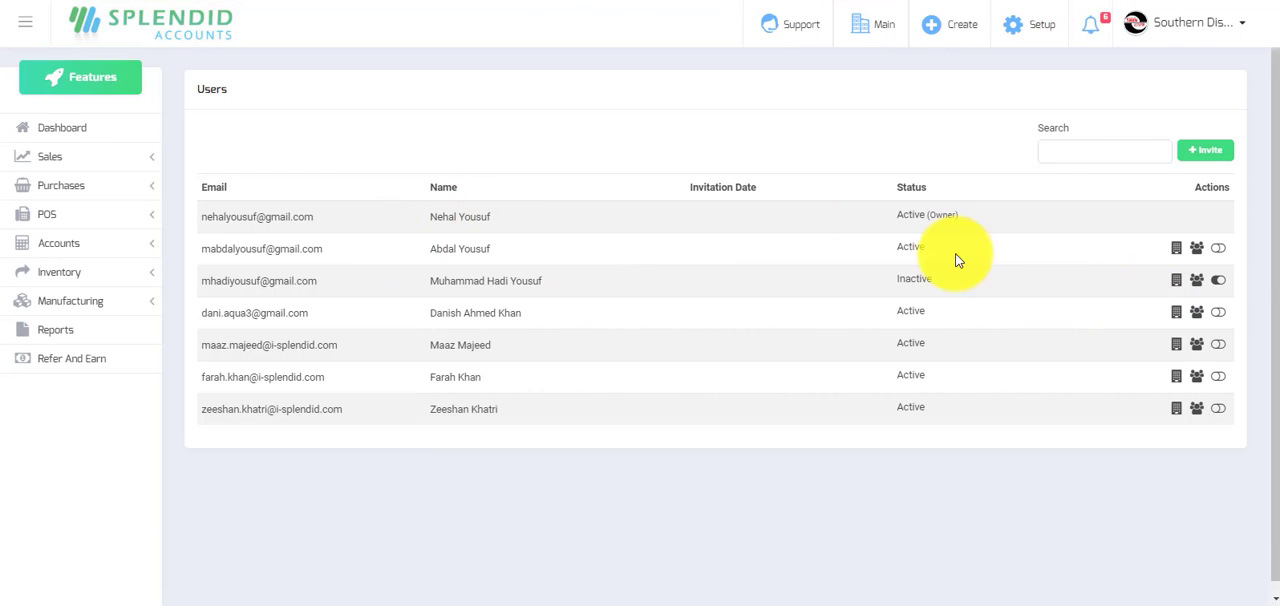
Open the roles of the first user listed below the owner, try Dashboard Viewer and Purchase Manager, and save with only Sales Manager assigned.
{"action": "left_click", "coordinate": [1197, 248]}
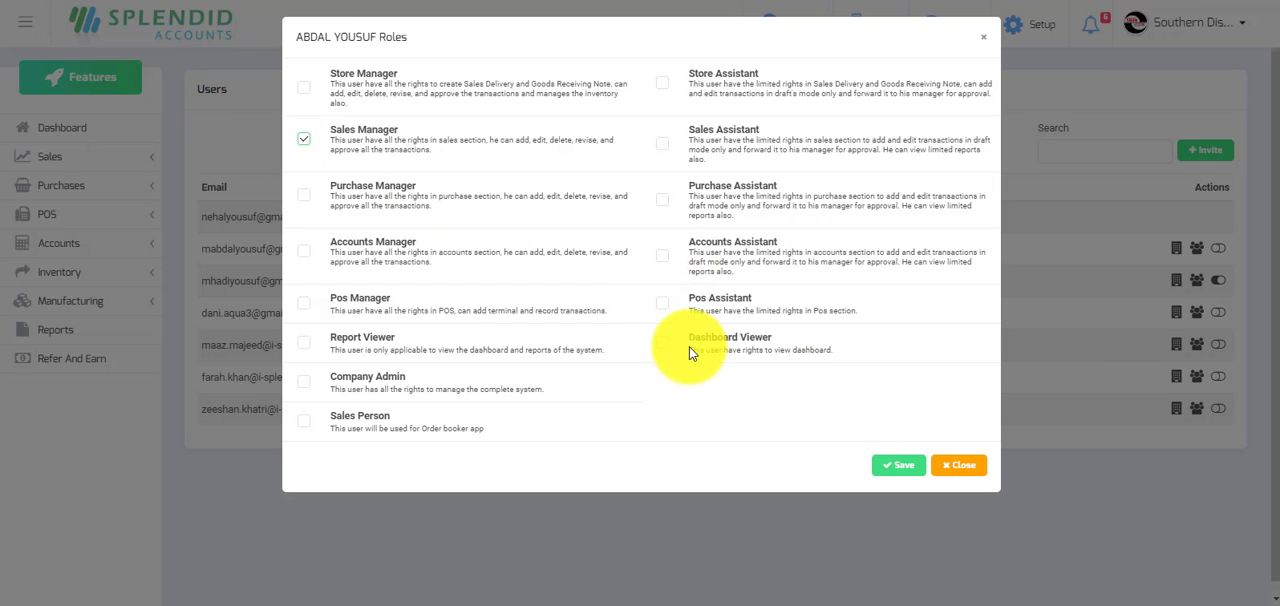
{"action": "left_click", "coordinate": [662, 344]}
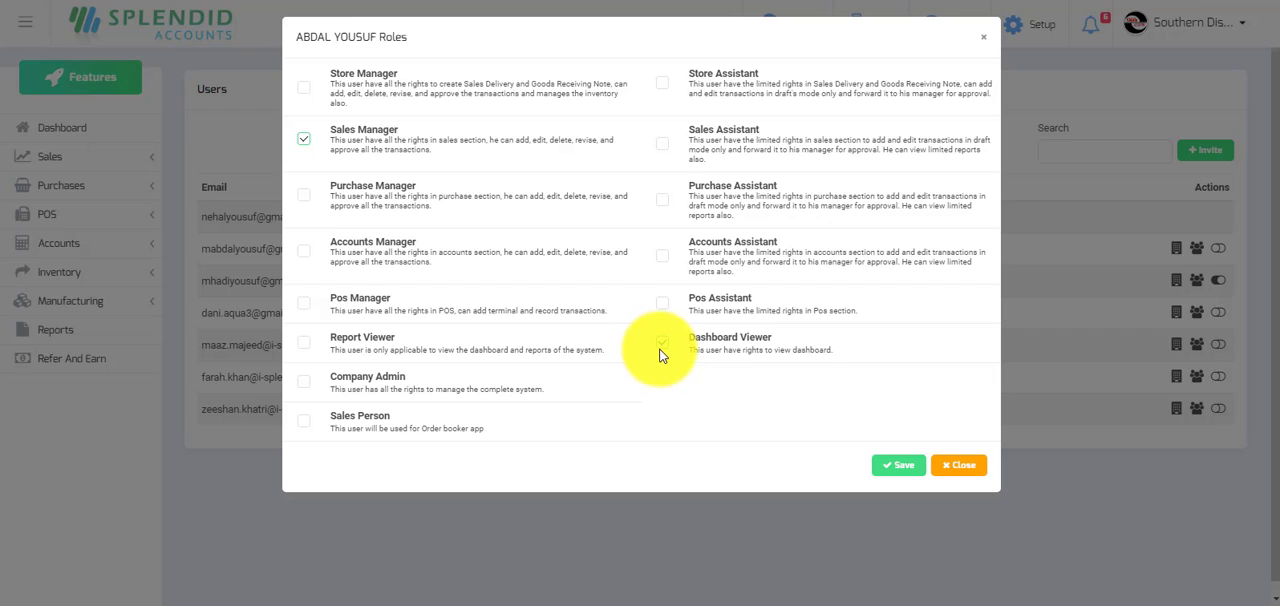
{"action": "left_click", "coordinate": [303, 195]}
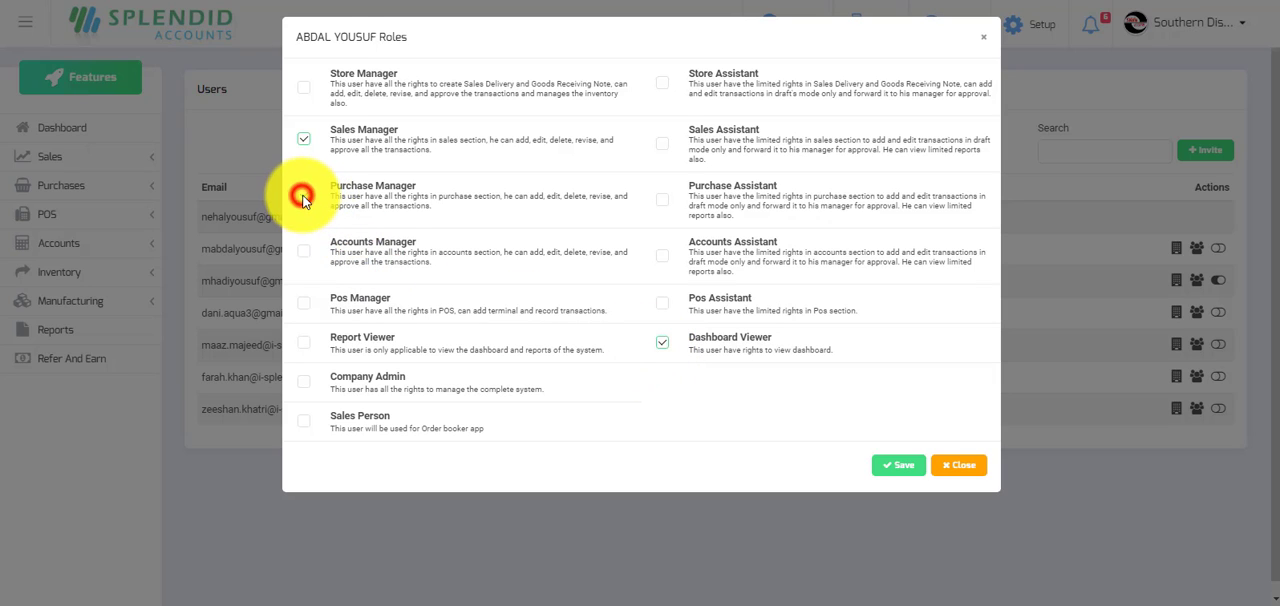
{"action": "left_click", "coordinate": [663, 344]}
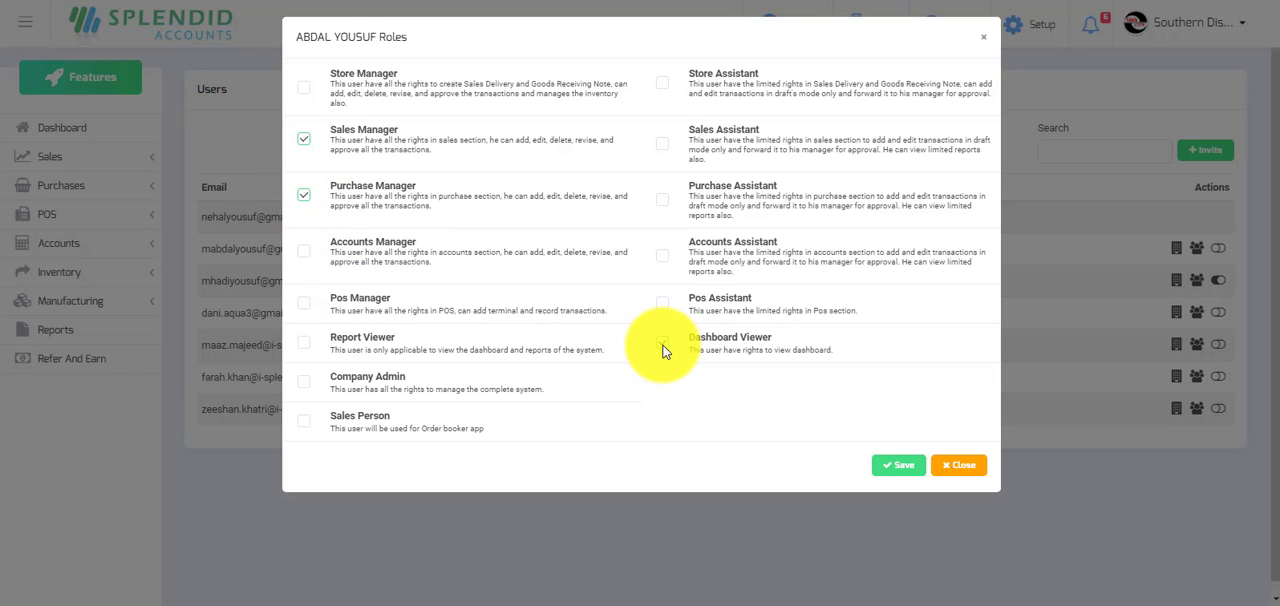
{"action": "left_click", "coordinate": [663, 344]}
{"action": "left_click", "coordinate": [304, 196]}
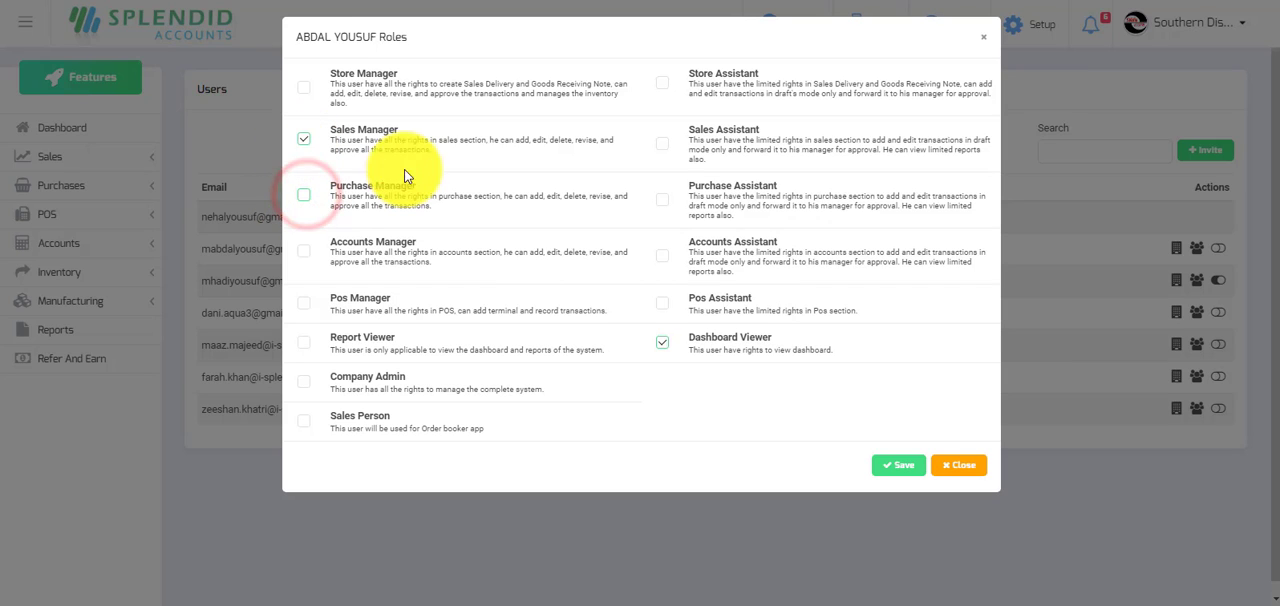
{"action": "left_click", "coordinate": [661, 344]}
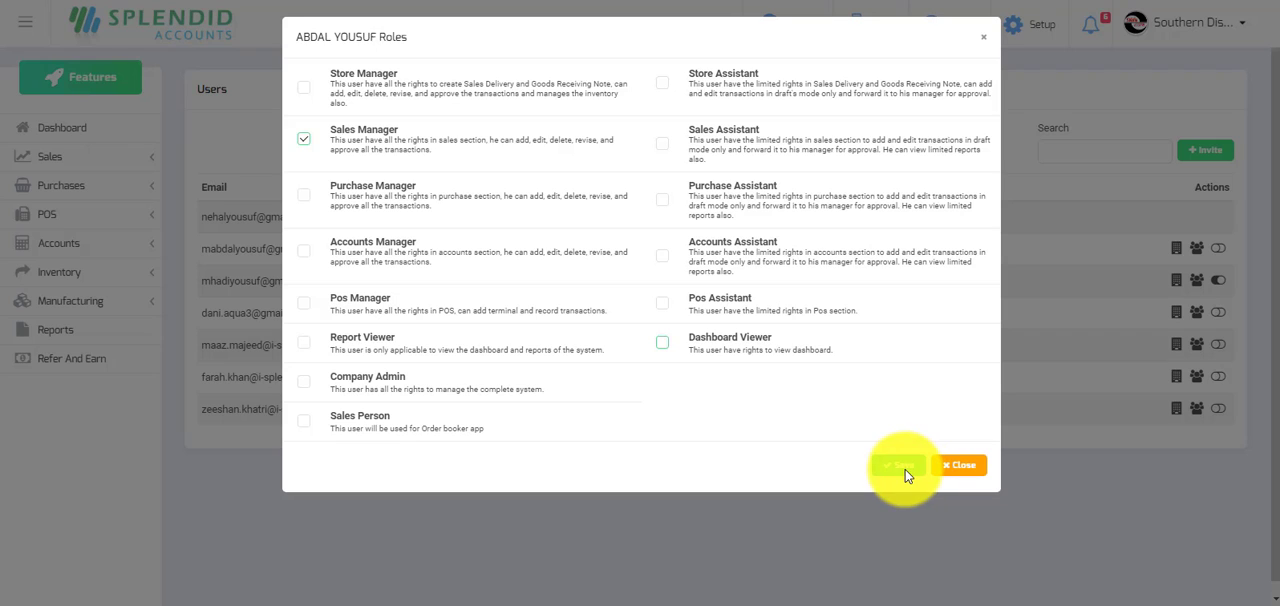
{"action": "left_click", "coordinate": [905, 469]}
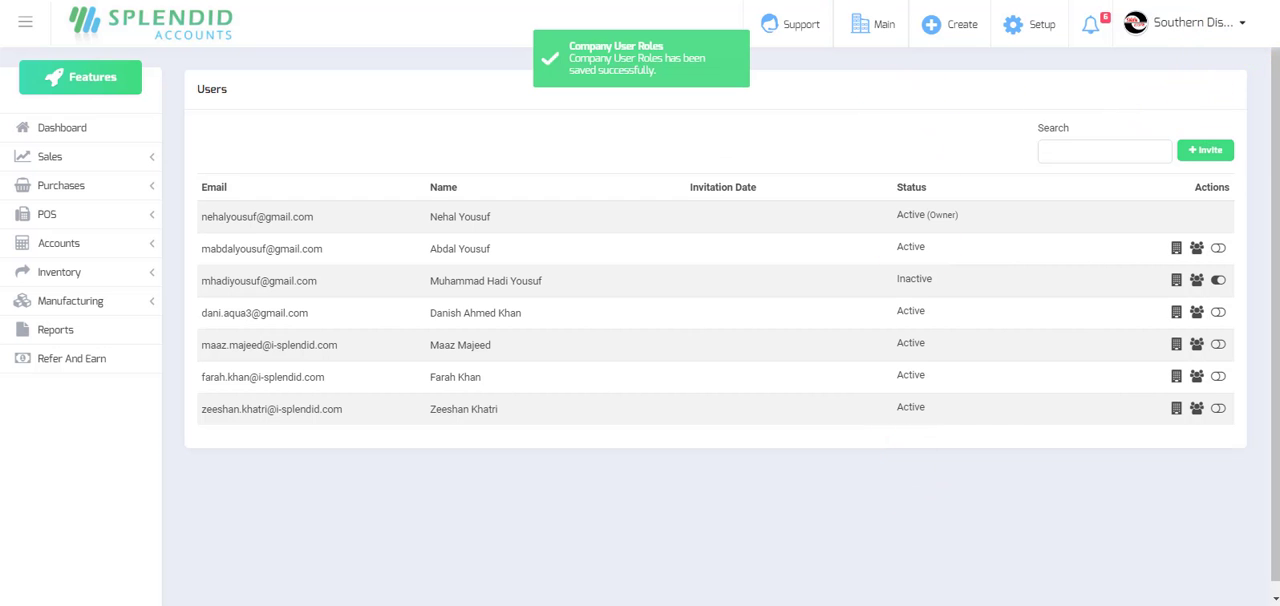
Log out of the owner account and sign in with the Sales Manager user's saved email and password.
{"action": "left_click", "coordinate": [1242, 30]}
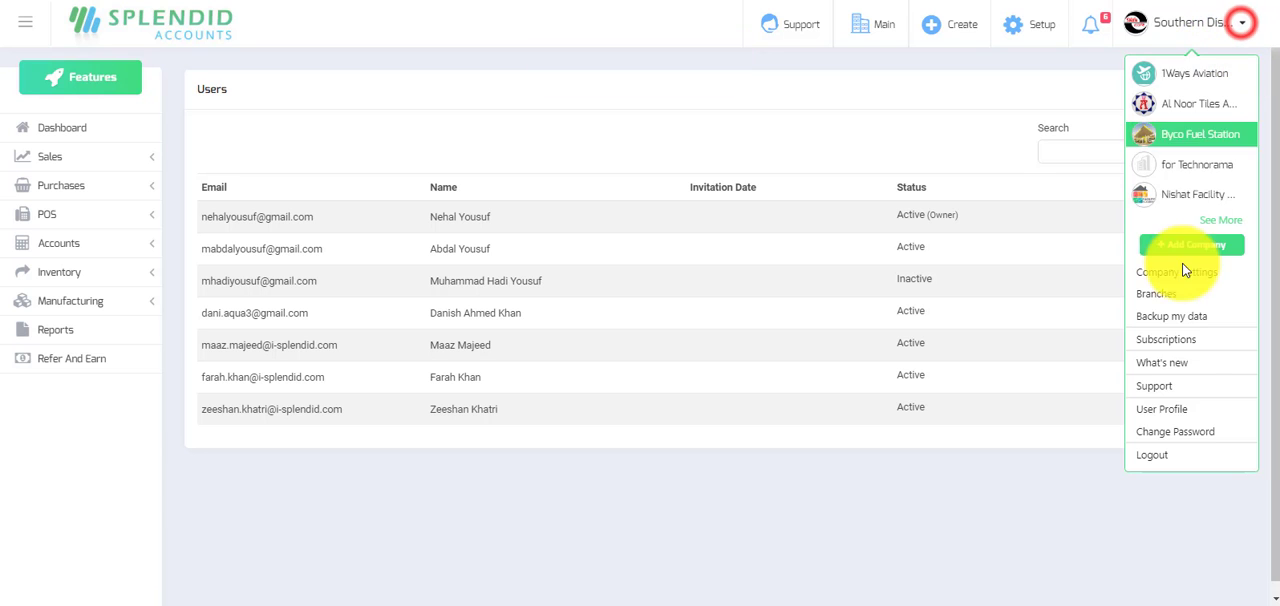
{"action": "left_click", "coordinate": [1165, 455]}
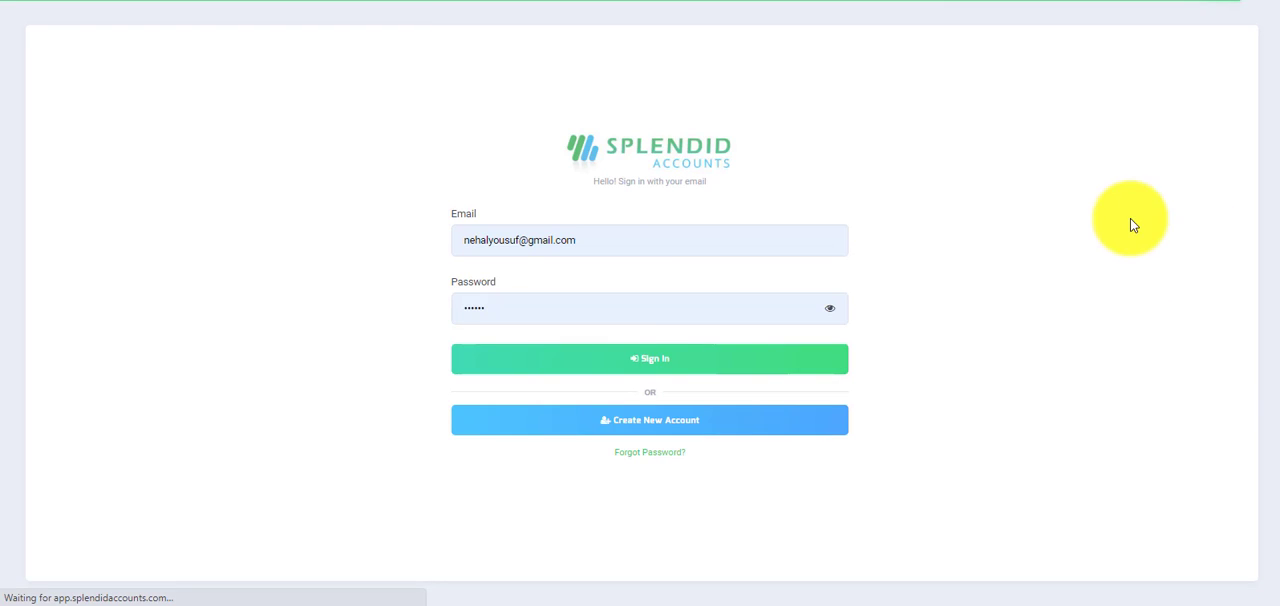
{"action": "left_click", "coordinate": [633, 366]}
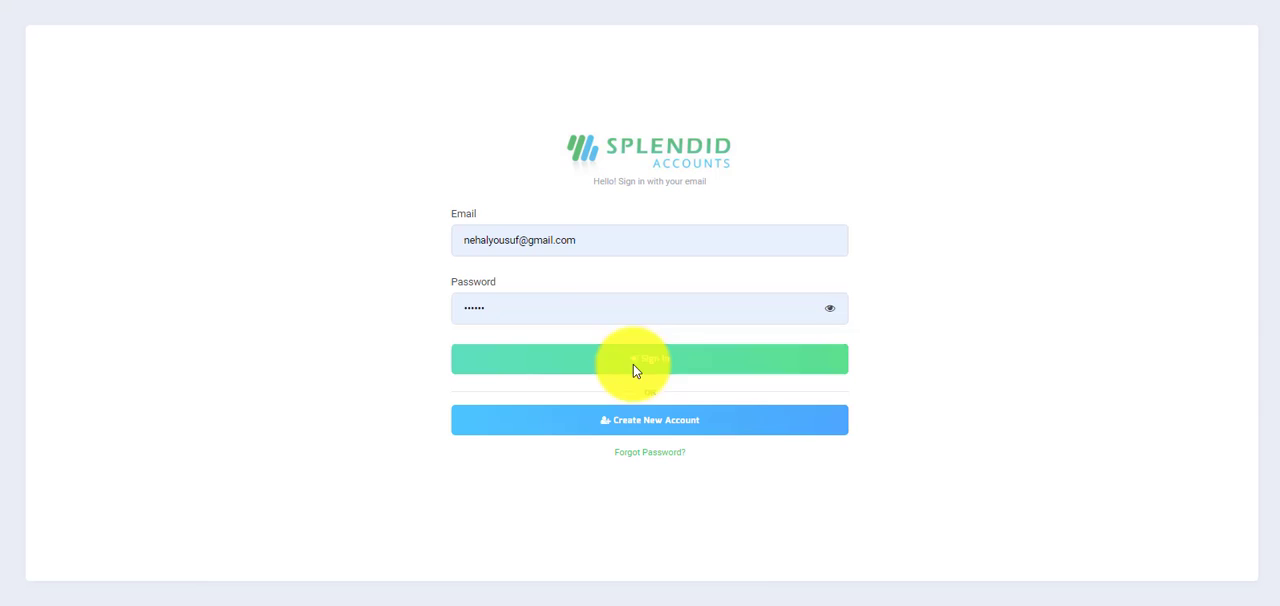
{"action": "left_click", "coordinate": [600, 240]}
{"action": "left_click", "coordinate": [545, 326]}
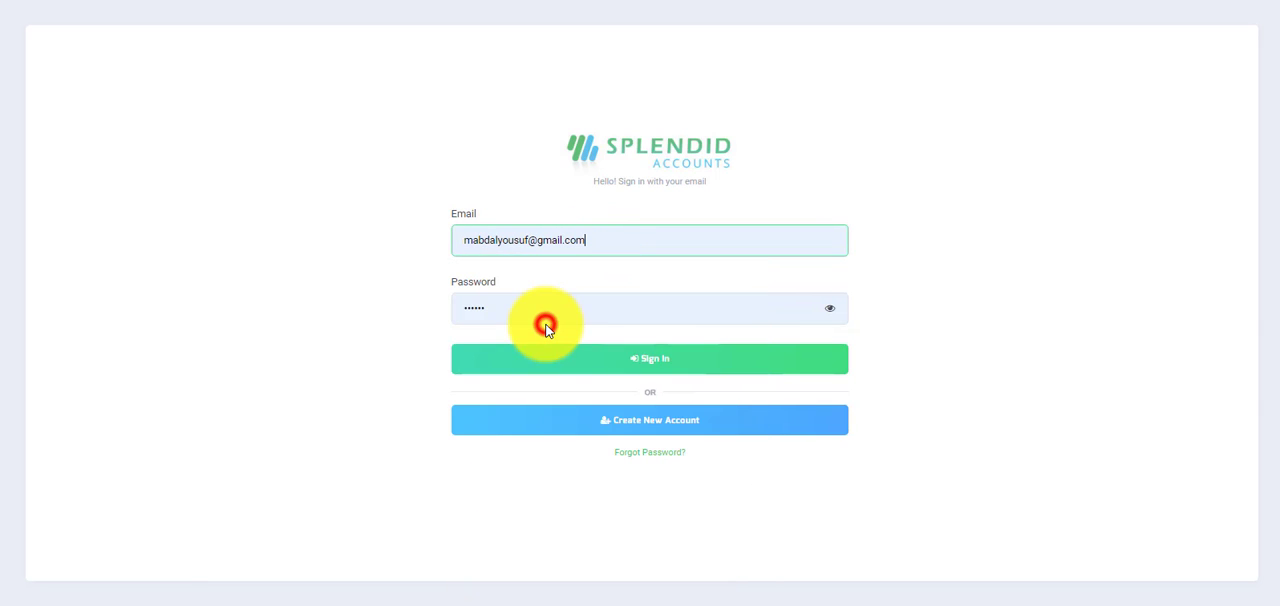
{"action": "left_click", "coordinate": [637, 364]}
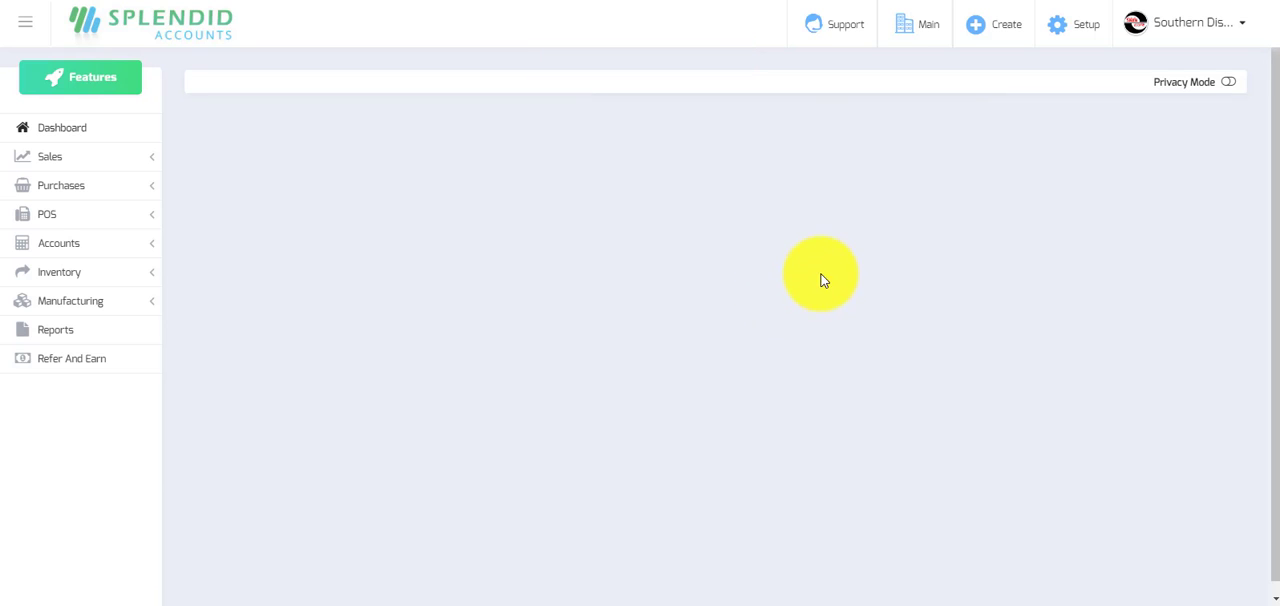
Check the Sales Manager's access by viewing the sale invoices and the sale orders lists.
{"action": "left_click", "coordinate": [42, 158]}
{"action": "left_click", "coordinate": [44, 263]}
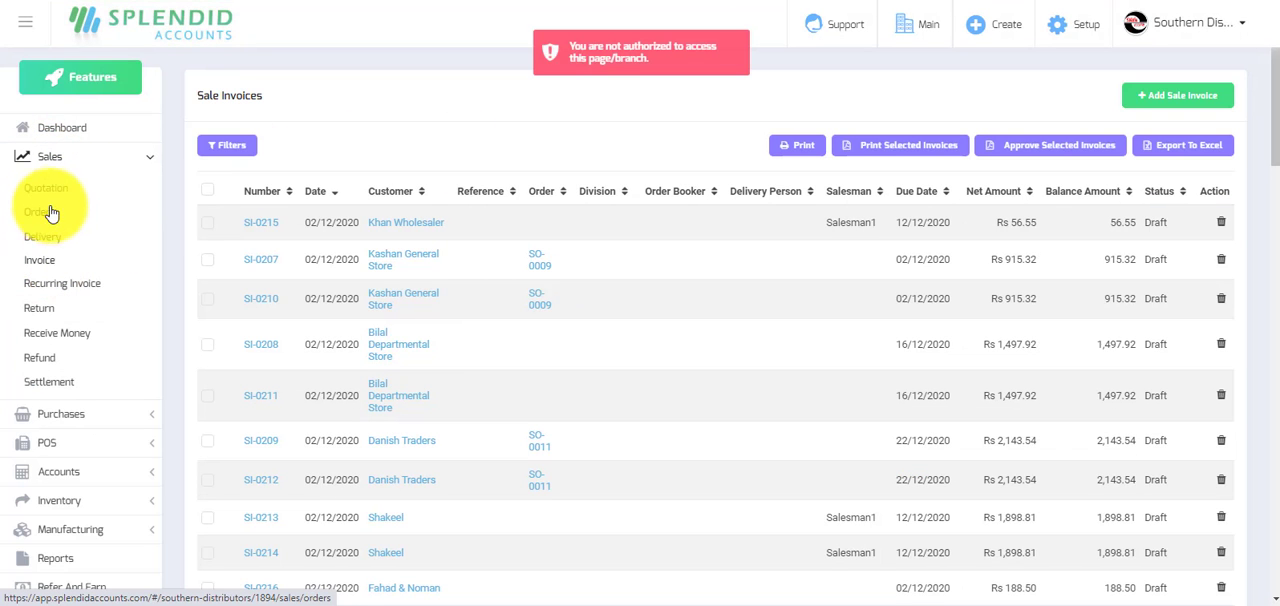
{"action": "left_click", "coordinate": [37, 211]}
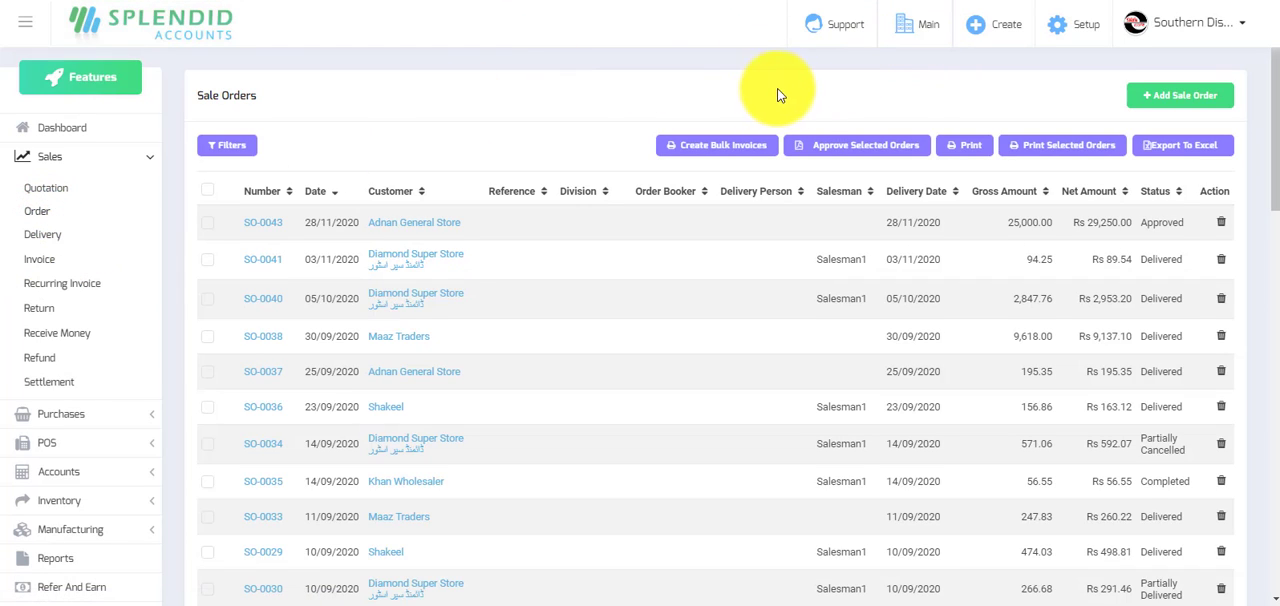
{"action": "left_click", "coordinate": [1086, 29]}
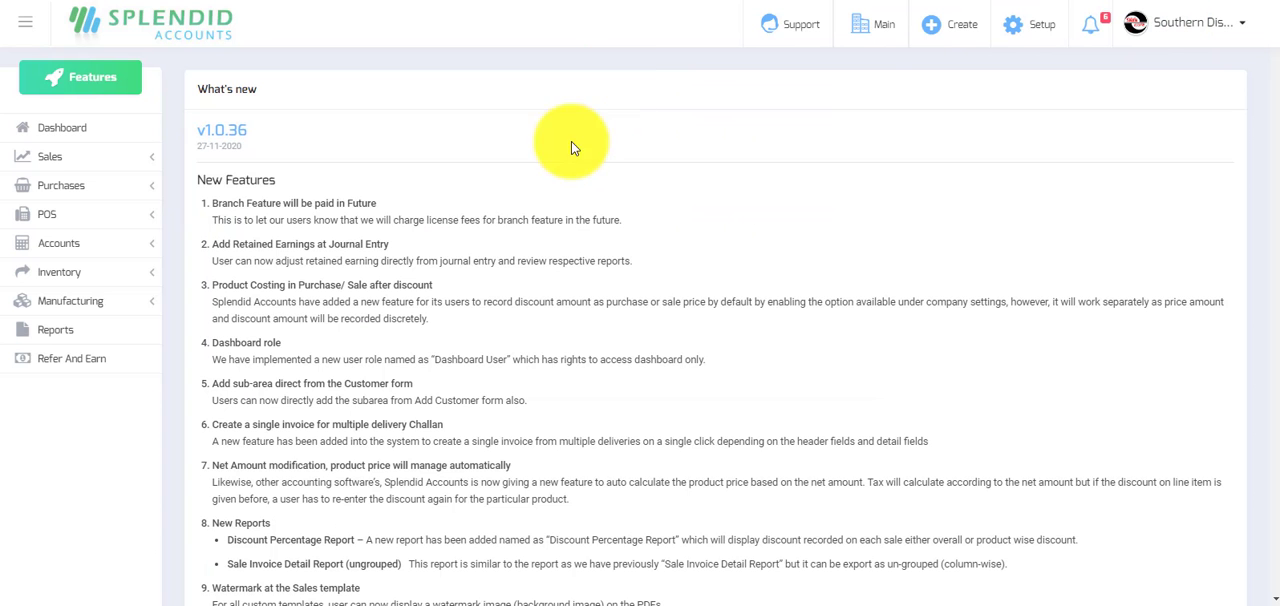
Open the dashboard separately from the release notes and start a new sale invoice.
{"action": "right_click", "coordinate": [66, 127]}
{"action": "left_click", "coordinate": [114, 139]}
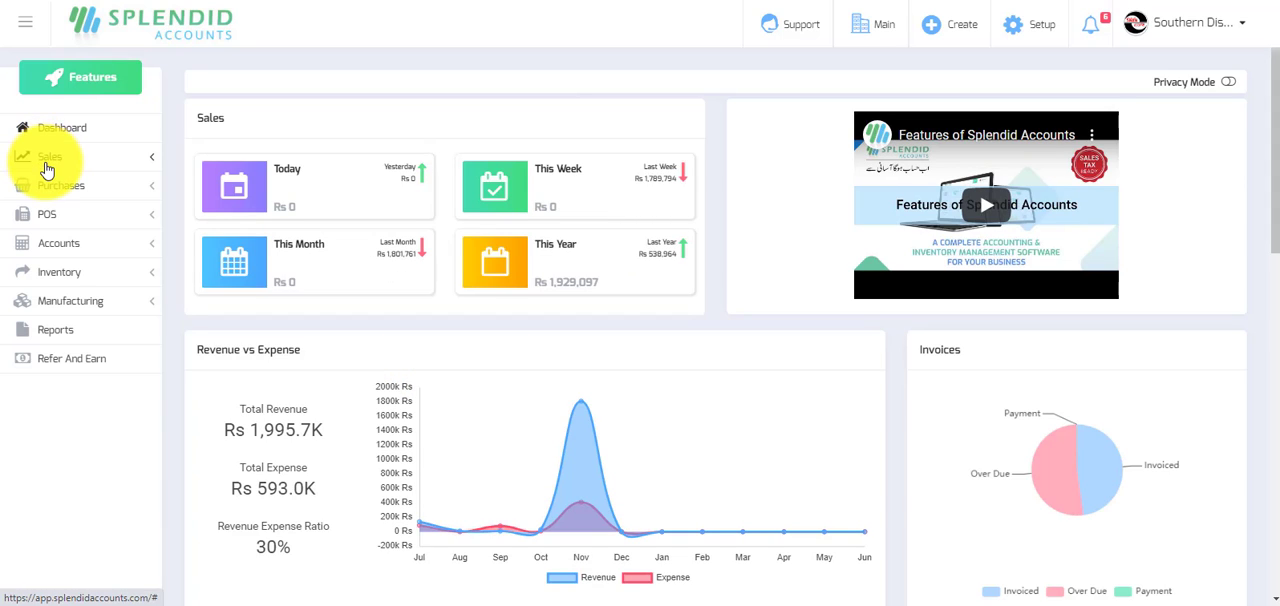
{"action": "left_click", "coordinate": [48, 160]}
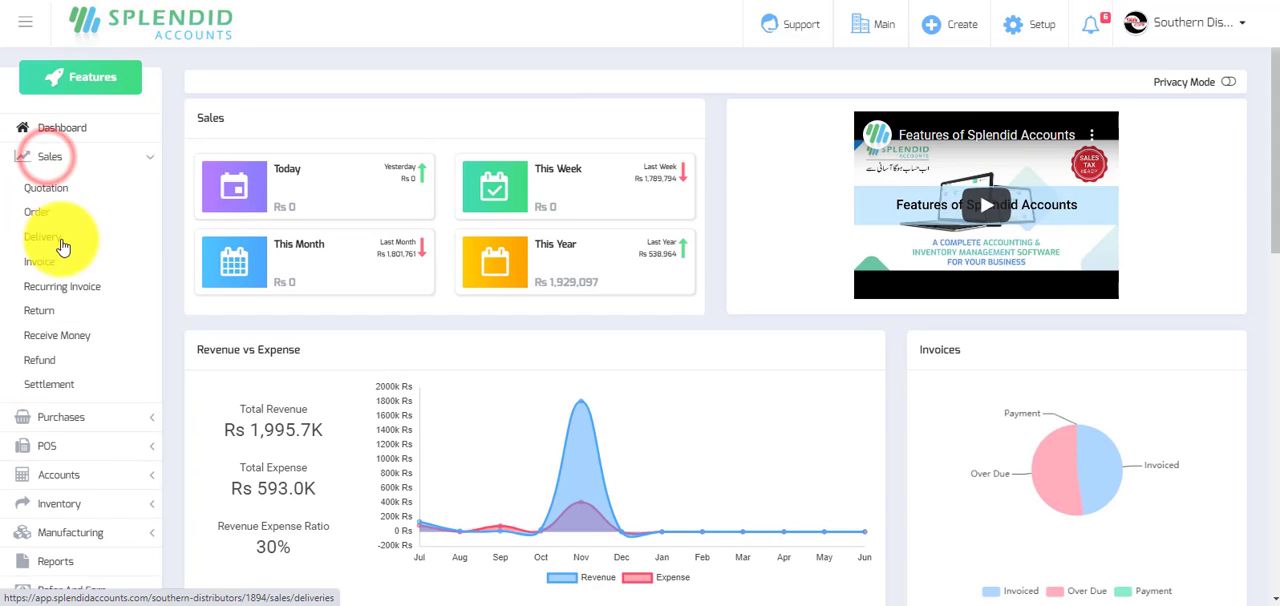
{"action": "left_click", "coordinate": [38, 264]}
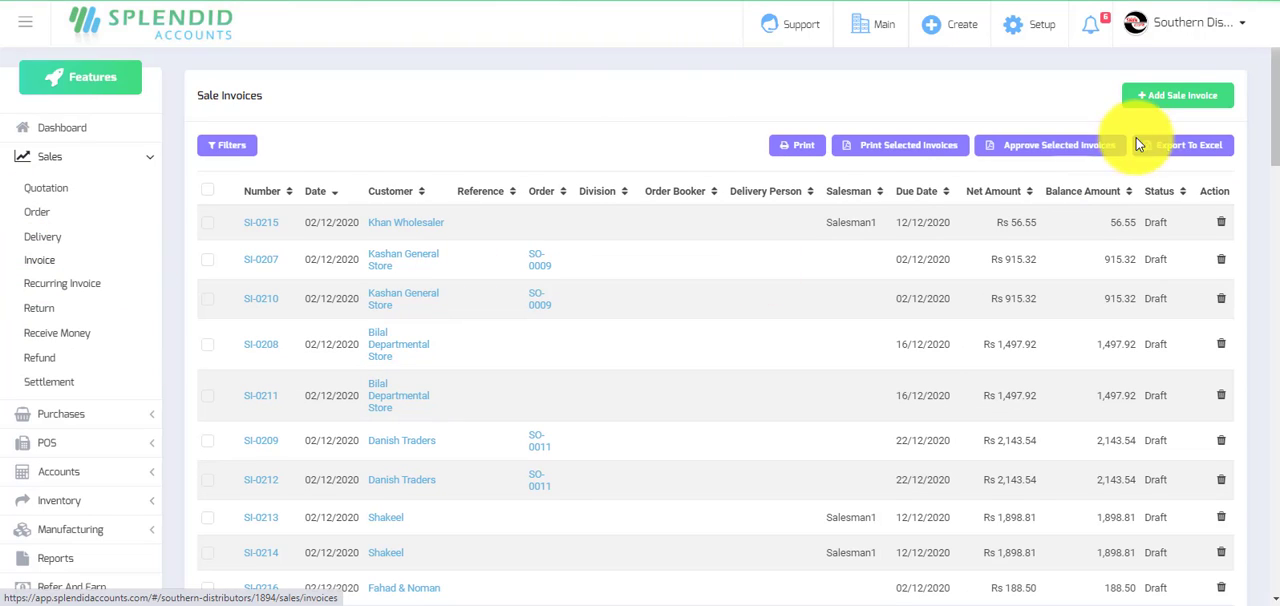
{"action": "left_click", "coordinate": [1176, 95]}
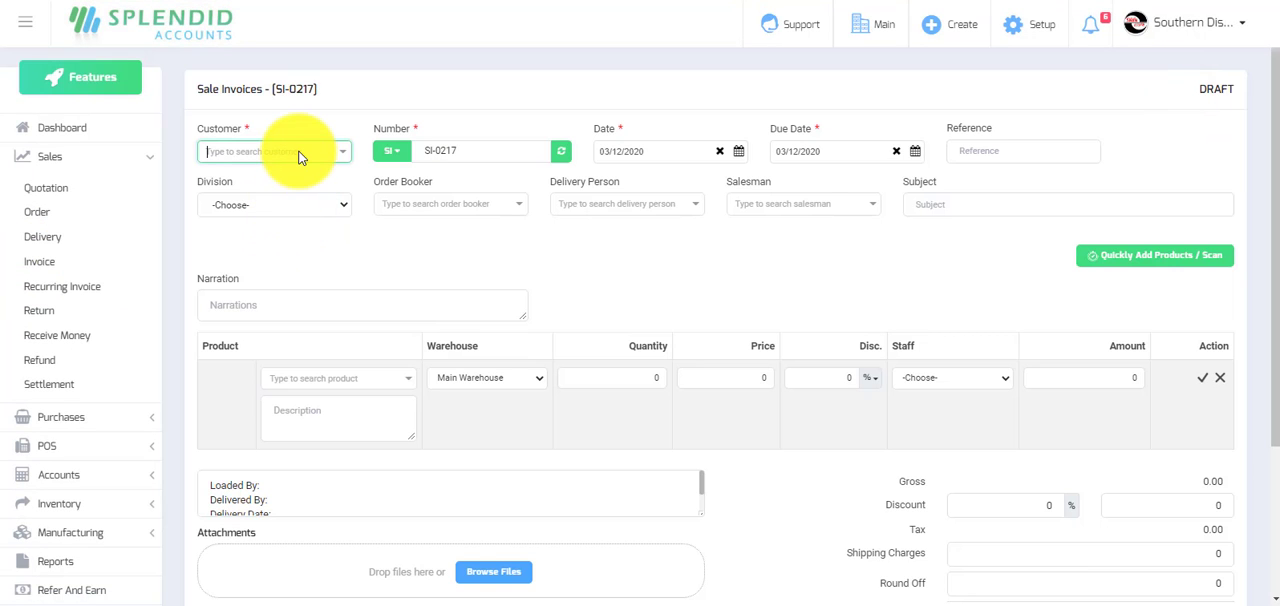
Start adding a new customer named "ABC Customer" from the sale invoice's customer field.
{"action": "left_click", "coordinate": [298, 151]}
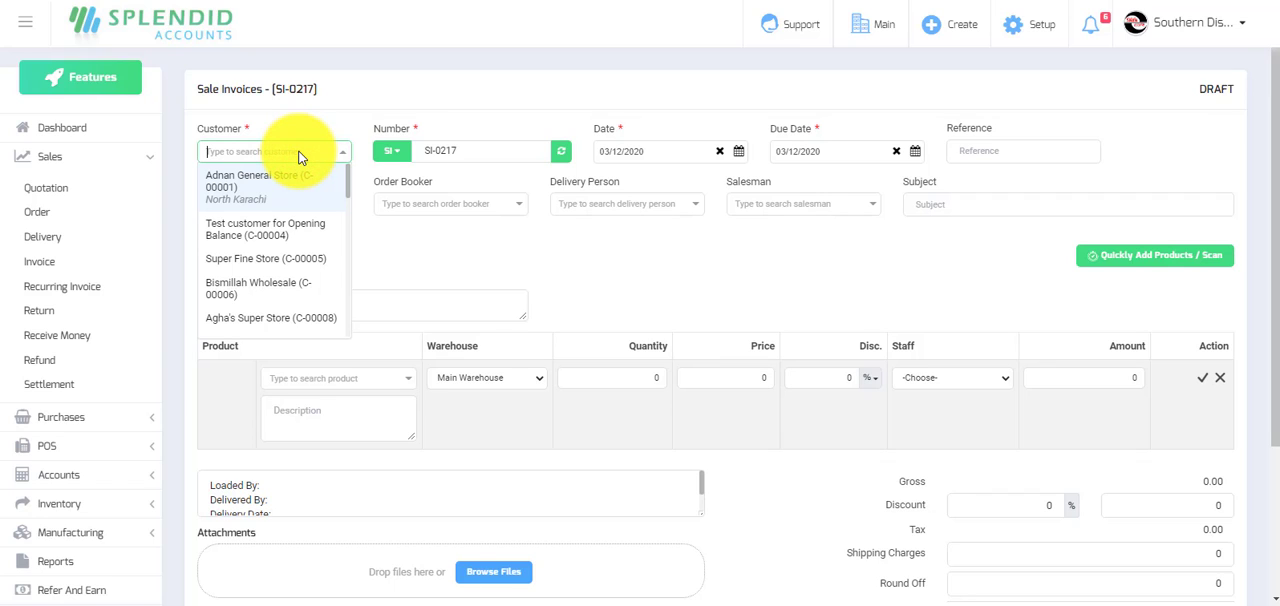
{"action": "type", "text": "ABC C"}
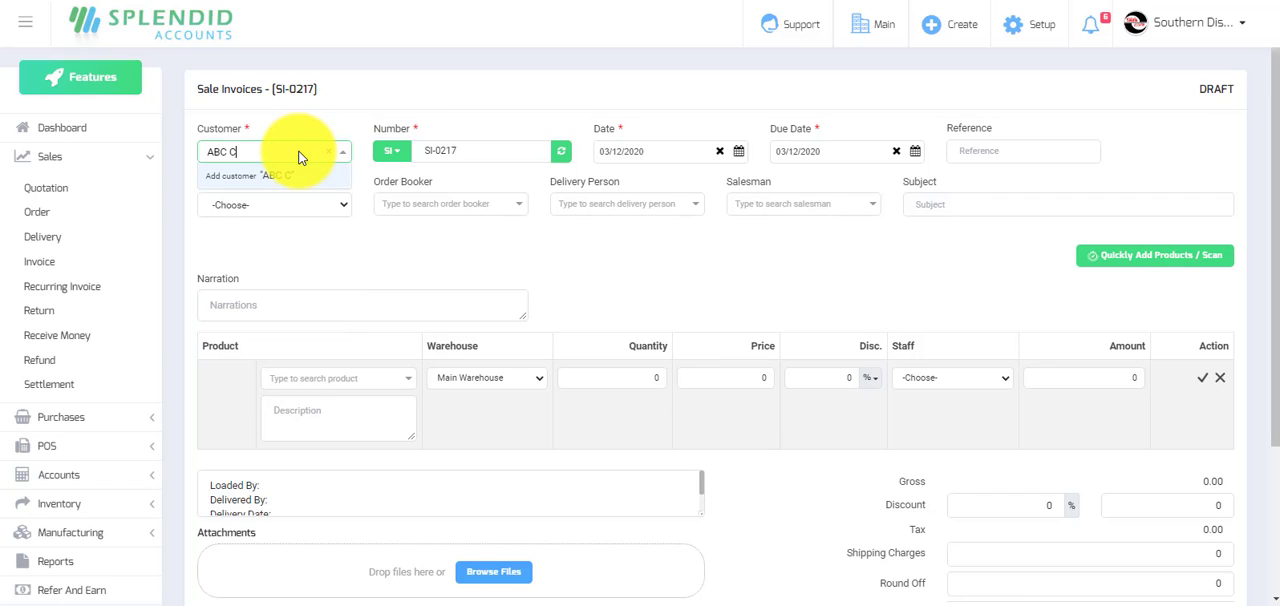
{"action": "type", "text": "ustomer"}
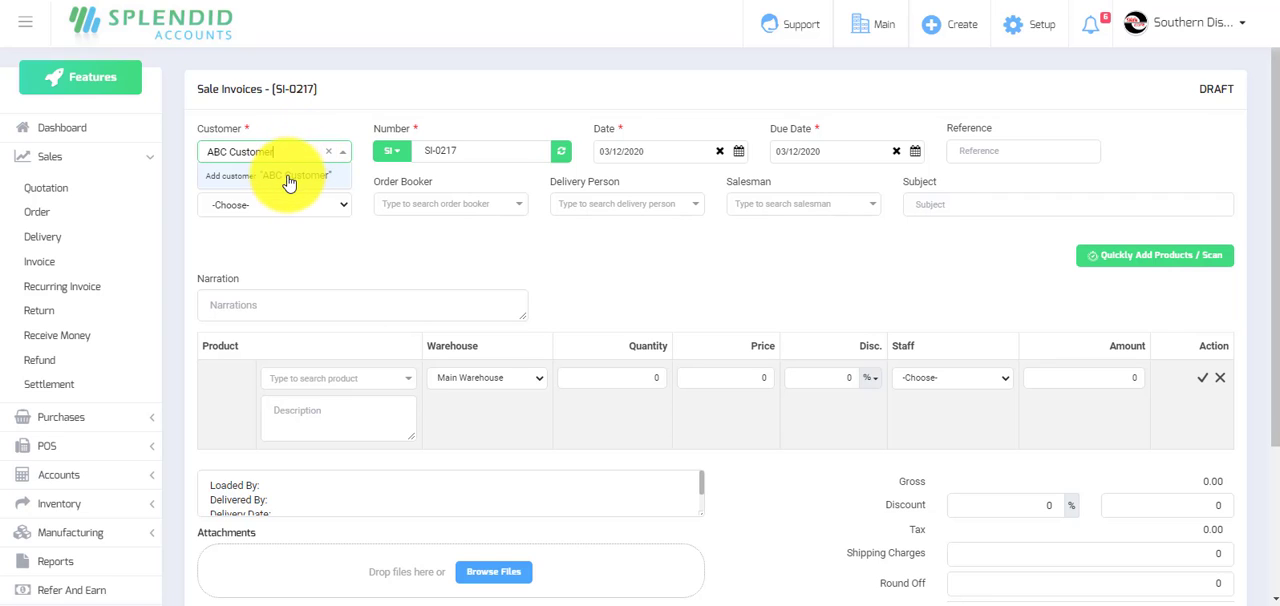
{"action": "left_click", "coordinate": [263, 177]}
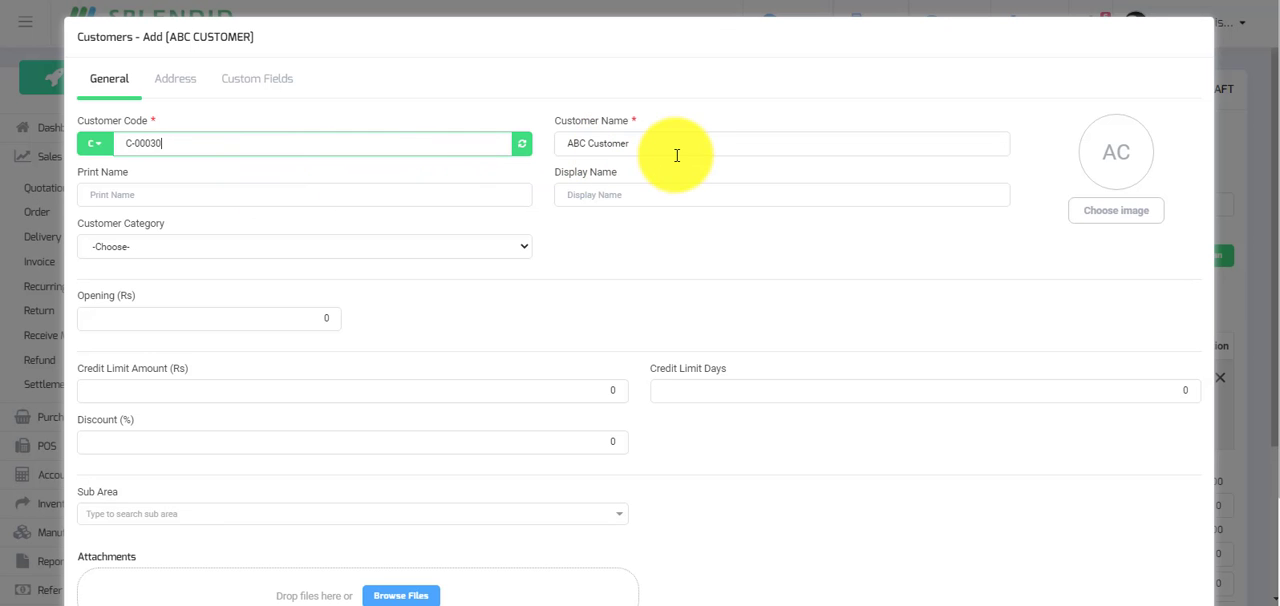
Search the new customer's sub area for "nipa" and clear the search text.
{"action": "scroll", "coordinate": [659, 155], "scroll_direction": "down", "scroll_amount": 1}
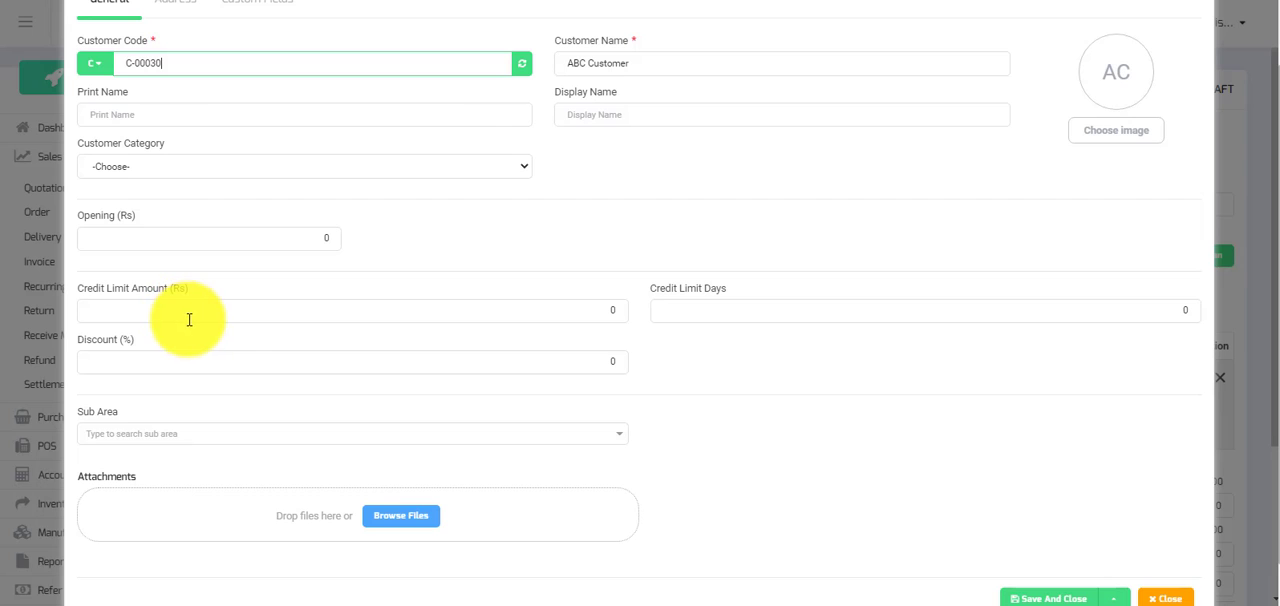
{"action": "left_click", "coordinate": [250, 436]}
{"action": "type", "text": "nipa"}
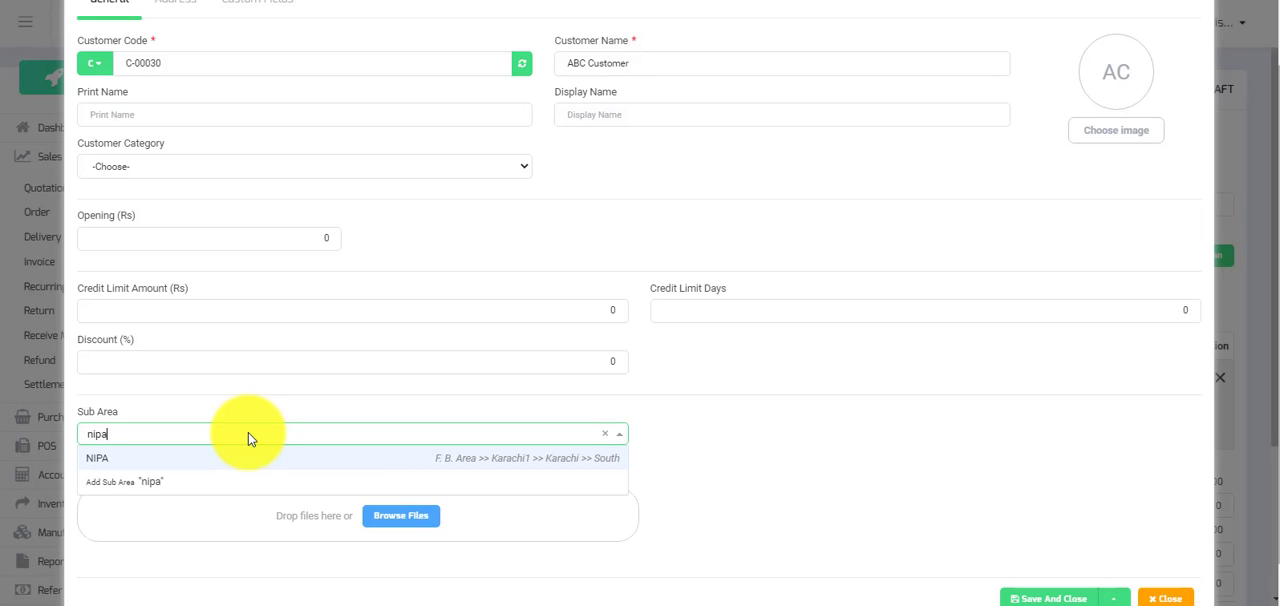
{"action": "key", "text": "BackSpace"}
{"action": "key", "text": "BackSpace"}
{"action": "key", "text": "BackSpace"}
{"action": "key", "text": "BackSpace"}
Start adding a new sub area named "13 D" from the customer form.
{"action": "type", "text": "1"}
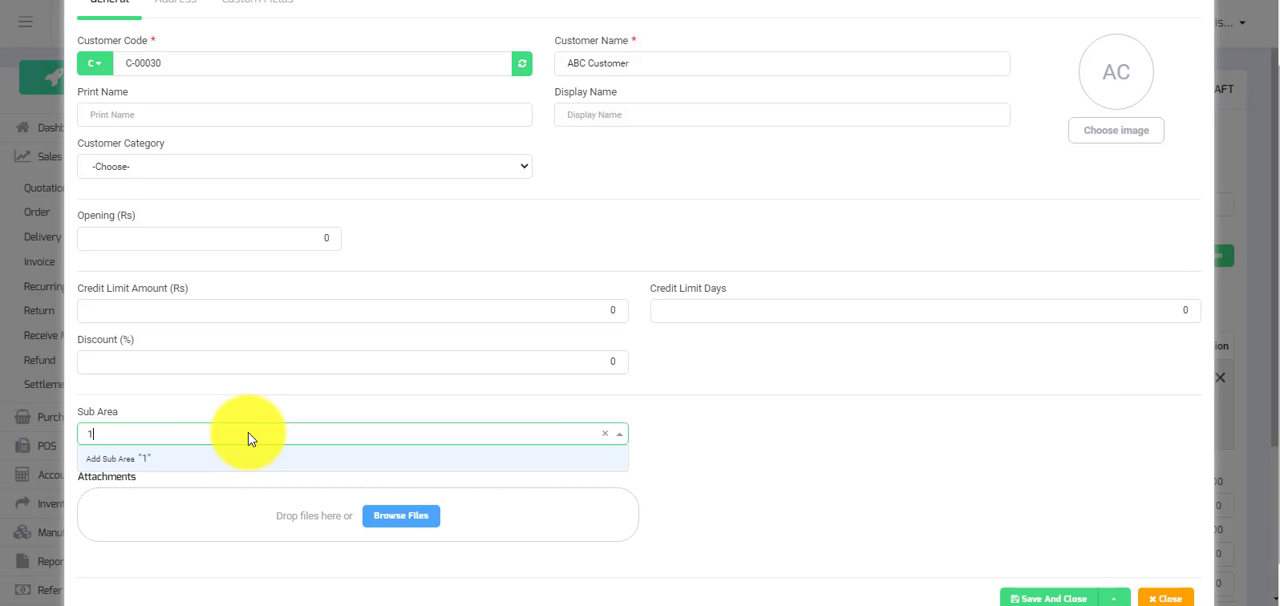
{"action": "type", "text": "3 D"}
{"action": "left_click", "coordinate": [155, 468]}
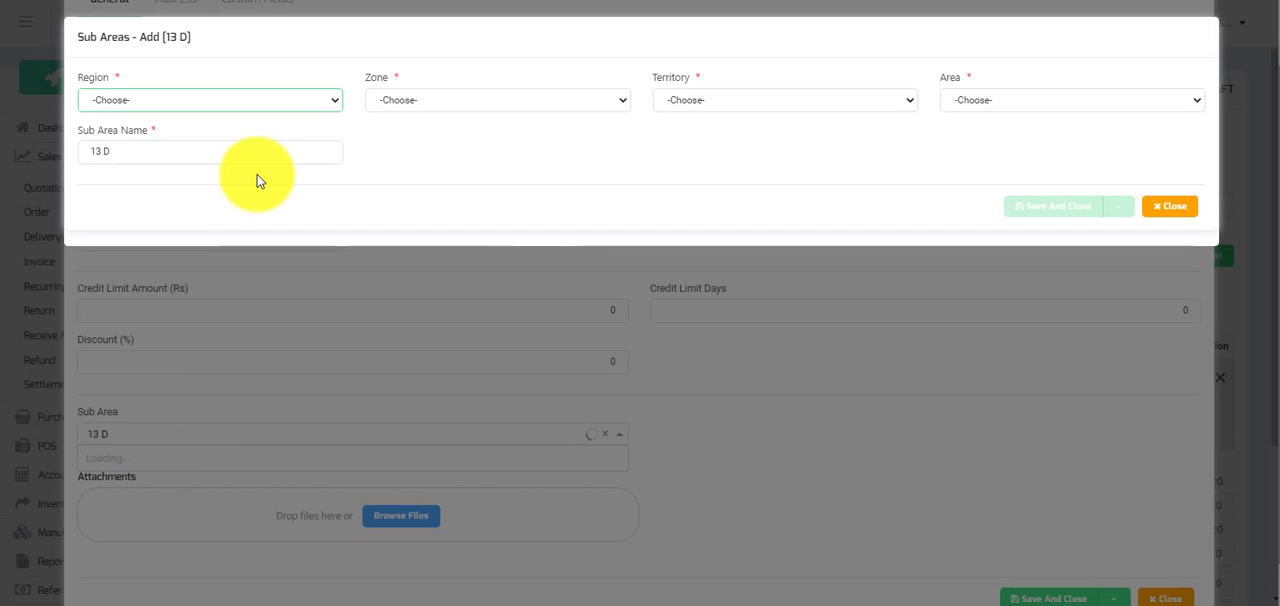
Assign sub area 13 D to region South, zone Karachi, territory Karachi1 and area Gulshan-e-Iqbal, and save it.
{"action": "left_click", "coordinate": [306, 106]}
{"action": "left_click", "coordinate": [129, 135]}
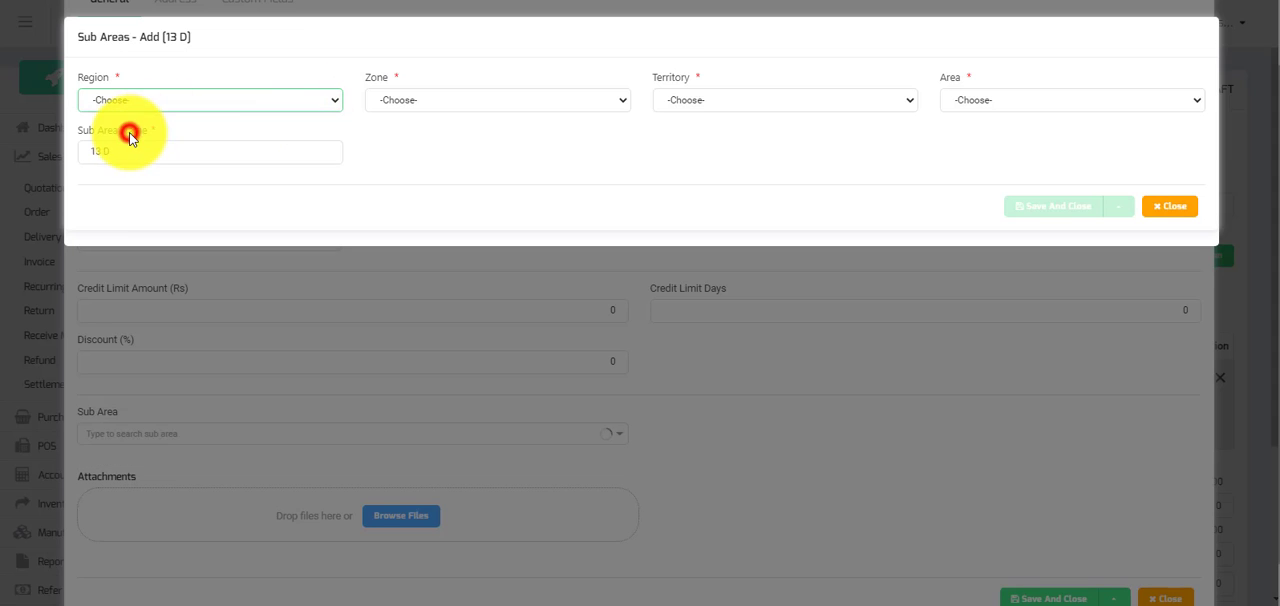
{"action": "left_click", "coordinate": [526, 103]}
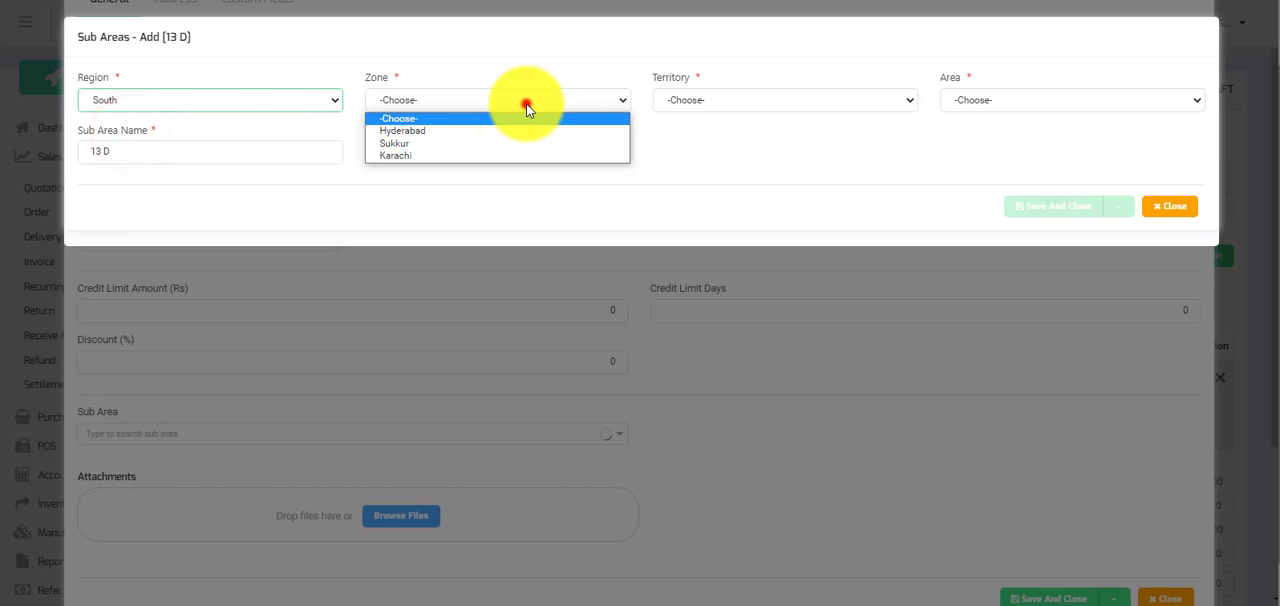
{"action": "left_click", "coordinate": [406, 156]}
{"action": "left_click", "coordinate": [806, 99]}
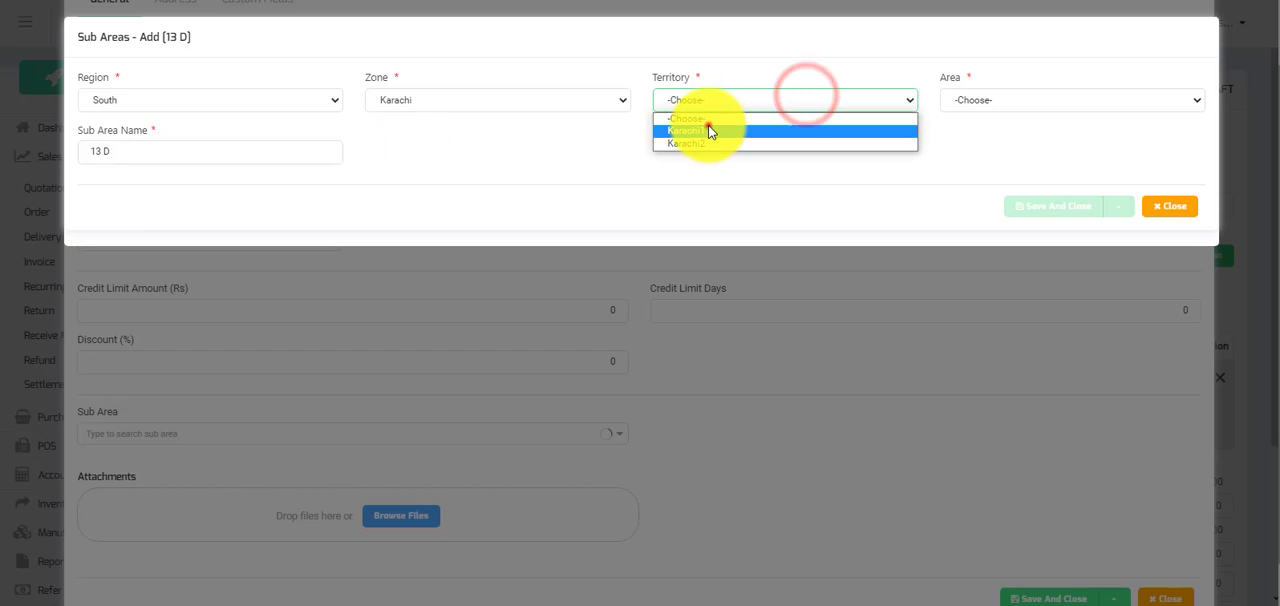
{"action": "left_click", "coordinate": [709, 131]}
{"action": "left_click", "coordinate": [992, 98]}
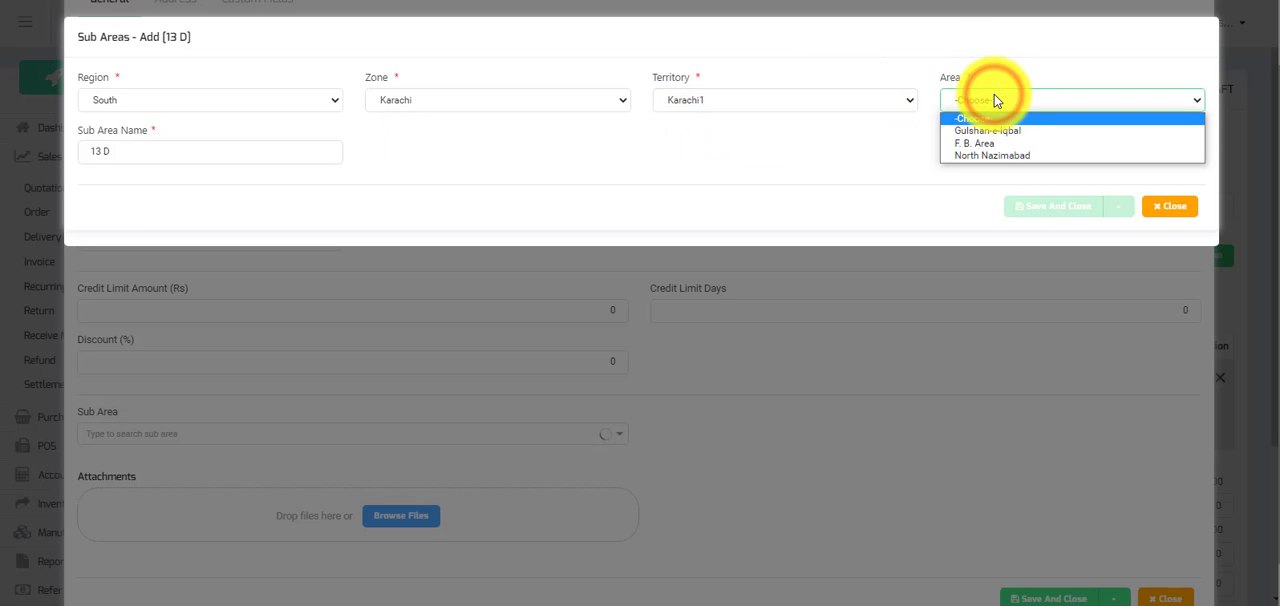
{"action": "left_click", "coordinate": [985, 131]}
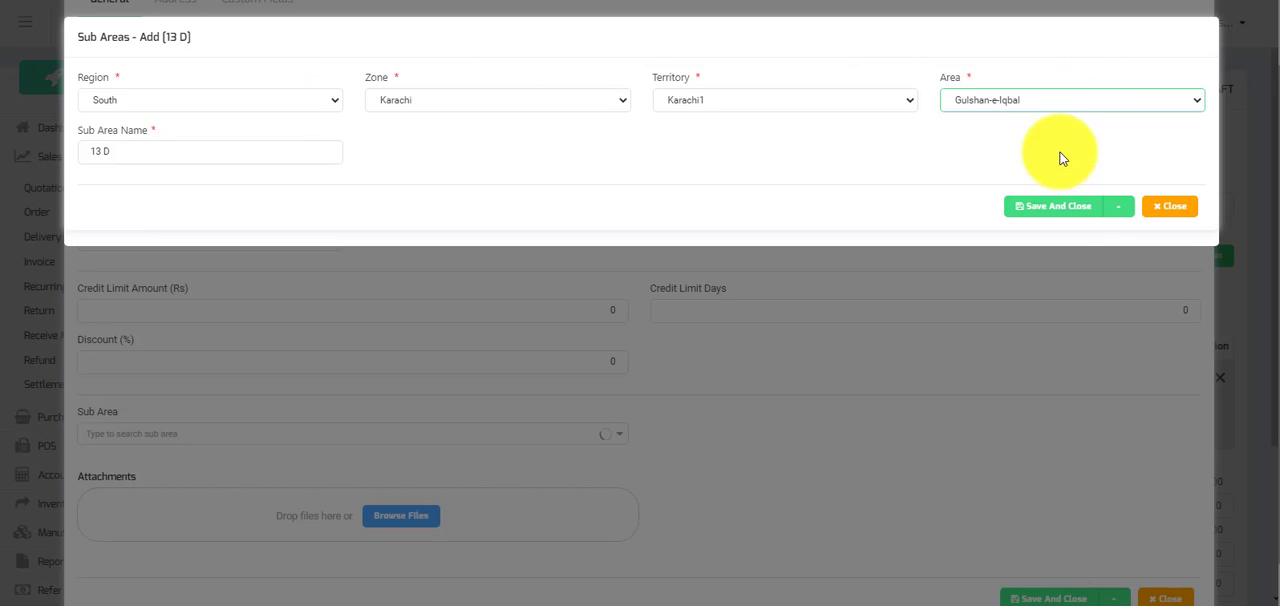
{"action": "left_click", "coordinate": [1070, 208]}
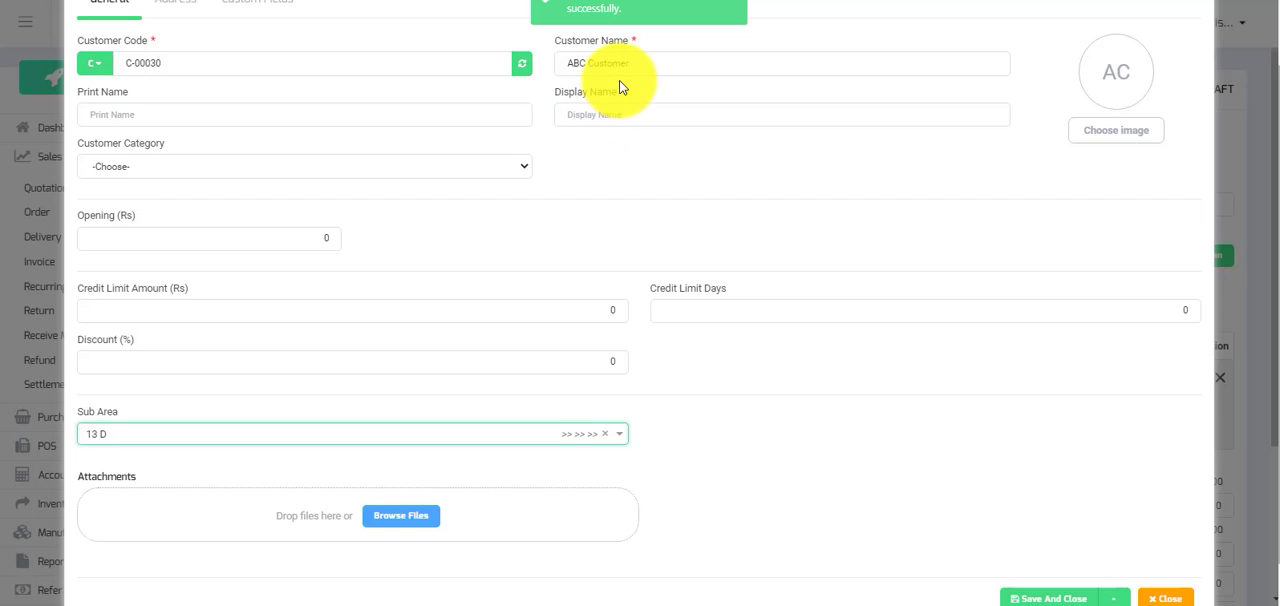
Save the new customer ABC Customer and return to the sale invoice.
{"action": "scroll", "coordinate": [620, 86], "scroll_direction": "up", "scroll_amount": 1}
{"action": "scroll", "coordinate": [631, 146], "scroll_direction": "down", "scroll_amount": 2}
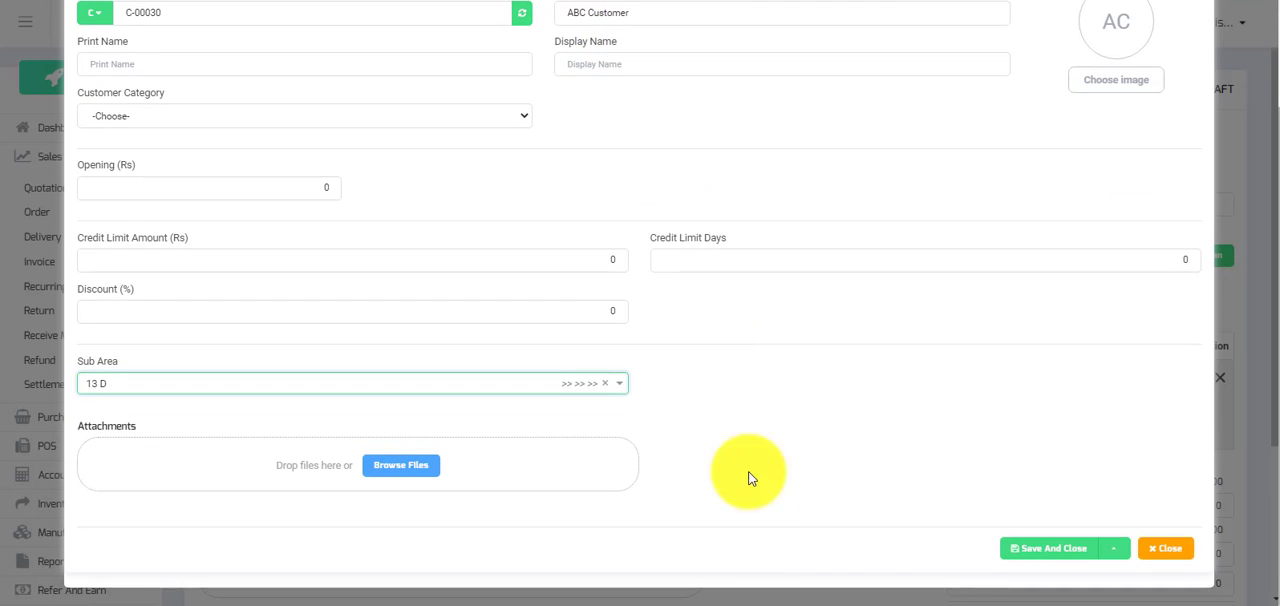
{"action": "left_click", "coordinate": [1046, 548]}
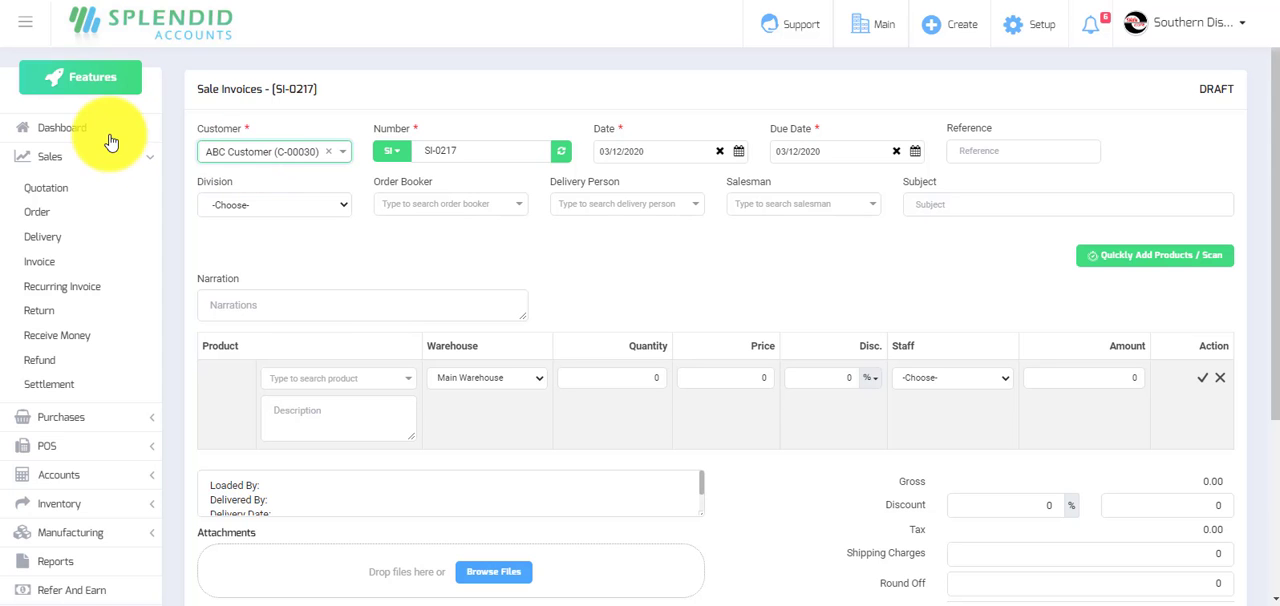
Generate one combined invoice from the sale deliveries SD-0017 and SD-0012 of Diamond Super Store.
{"action": "left_click", "coordinate": [63, 127]}
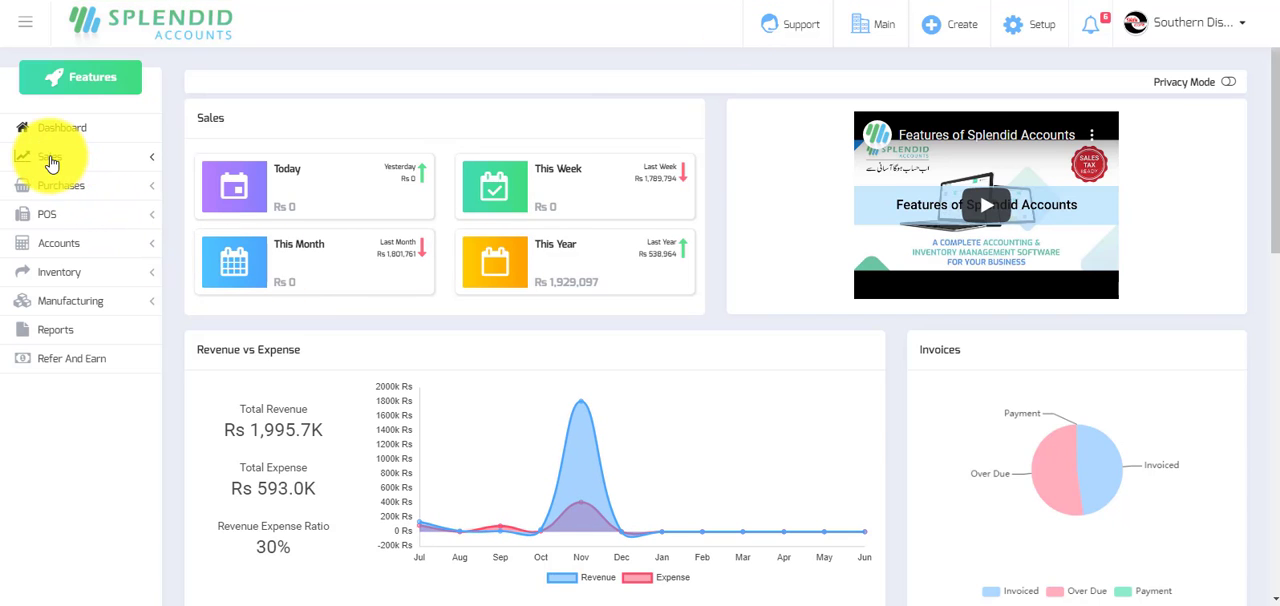
{"action": "left_click", "coordinate": [48, 159]}
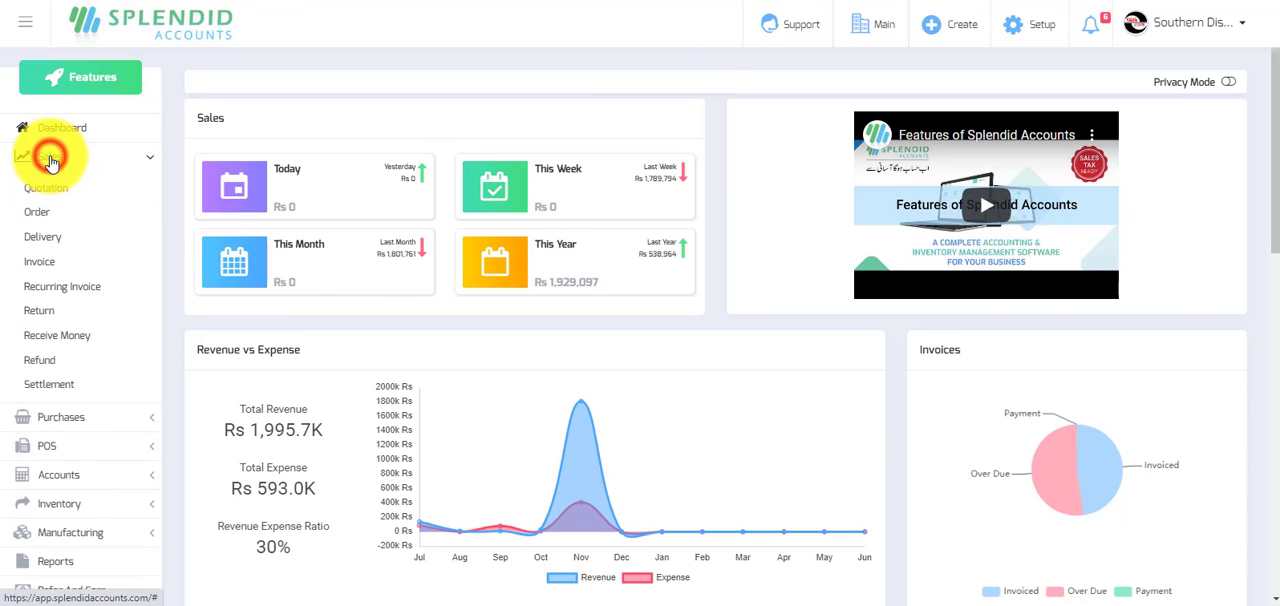
{"action": "left_click", "coordinate": [42, 240]}
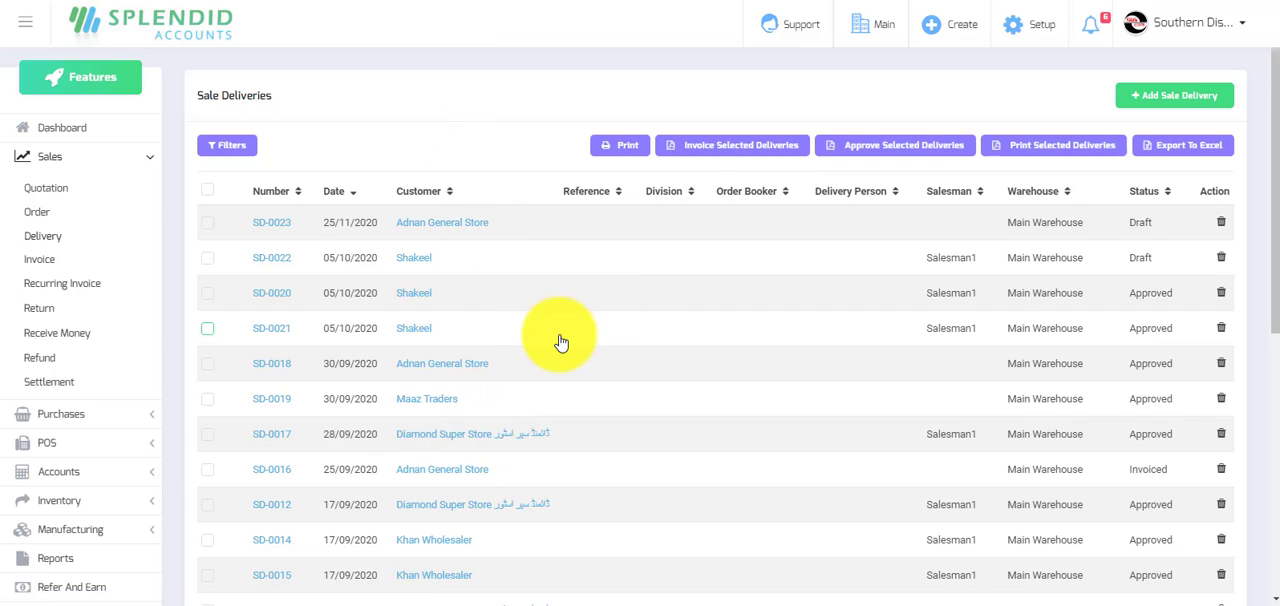
{"action": "left_click", "coordinate": [207, 434]}
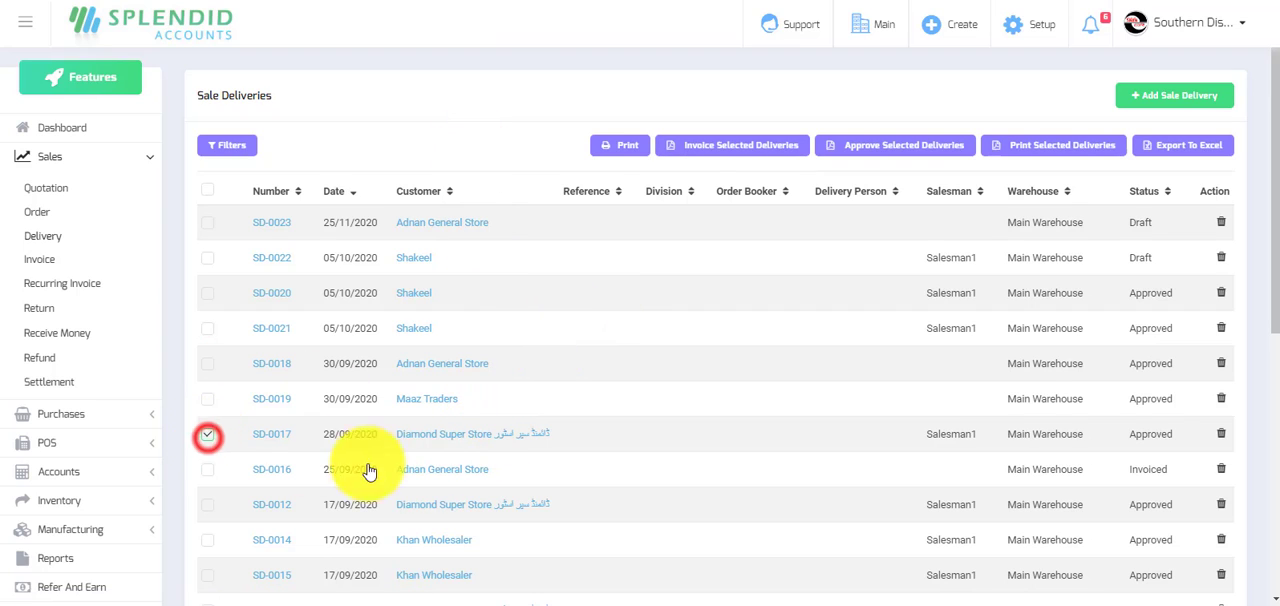
{"action": "left_click", "coordinate": [207, 505]}
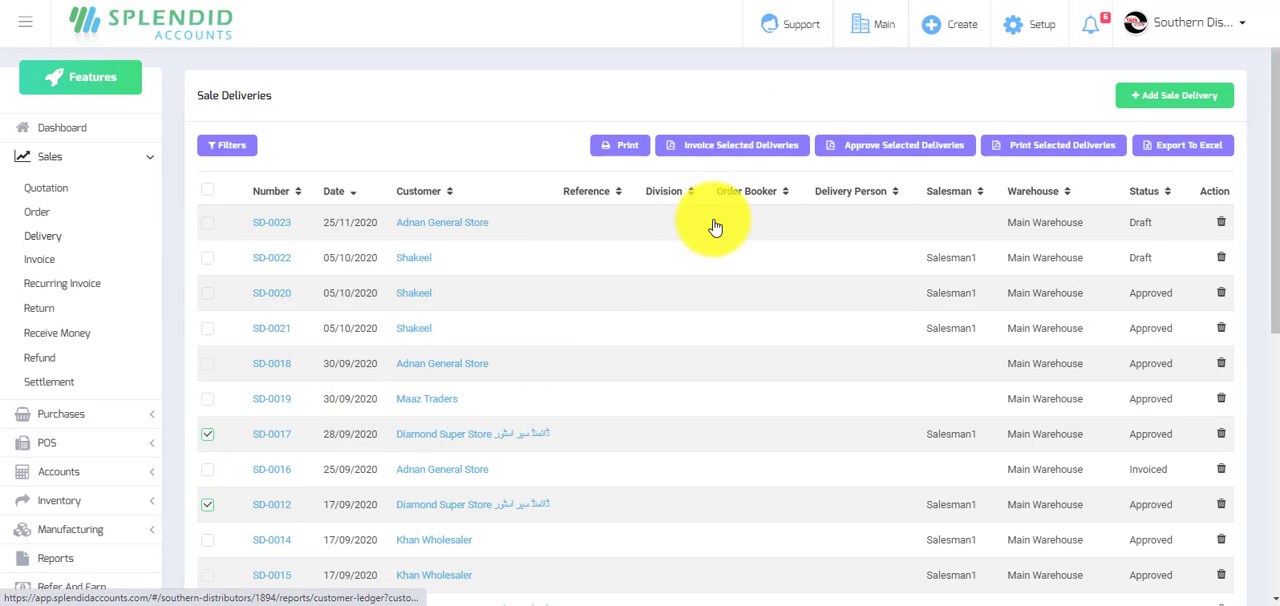
{"action": "left_click", "coordinate": [721, 145]}
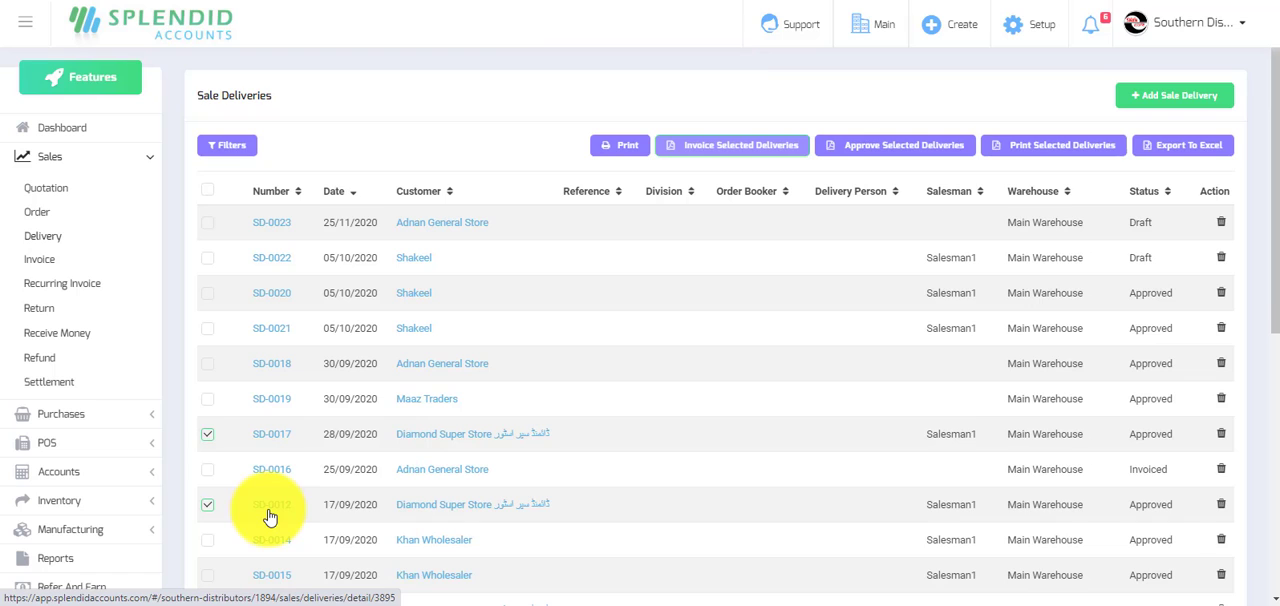
Open the draft sale invoice SI-0218 made from the two deliveries and approve it.
{"action": "left_click", "coordinate": [40, 260]}
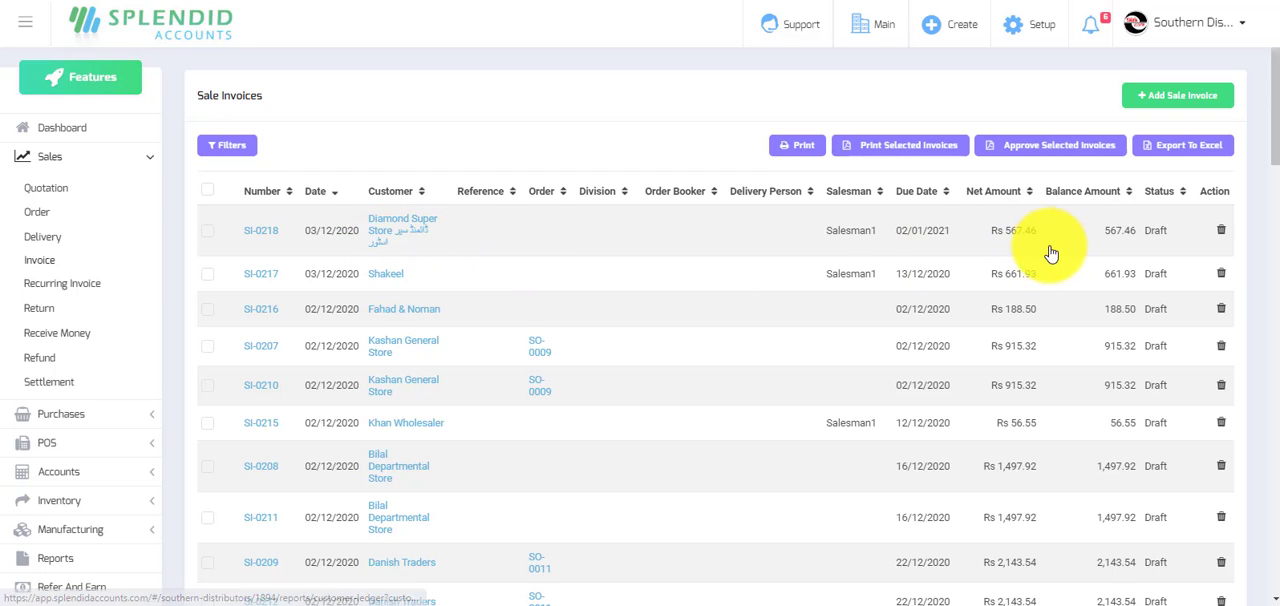
{"action": "left_click", "coordinate": [262, 234]}
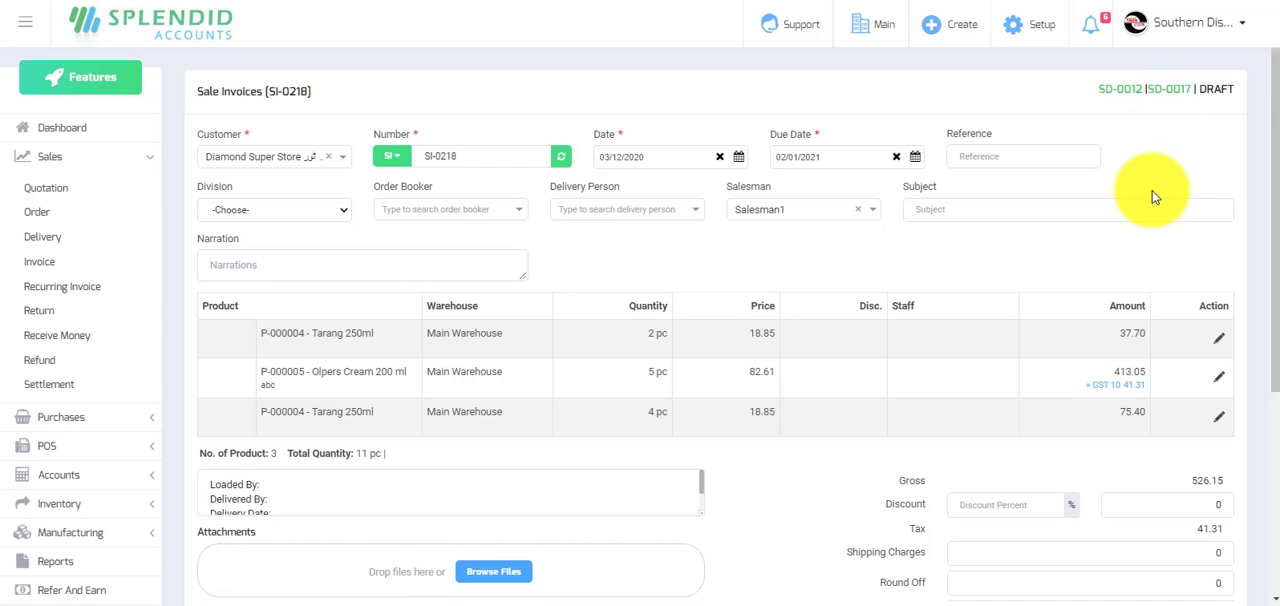
{"action": "scroll", "coordinate": [1152, 197], "scroll_direction": "down", "scroll_amount": 4}
{"action": "scroll", "coordinate": [1153, 190], "scroll_direction": "up", "scroll_amount": 1}
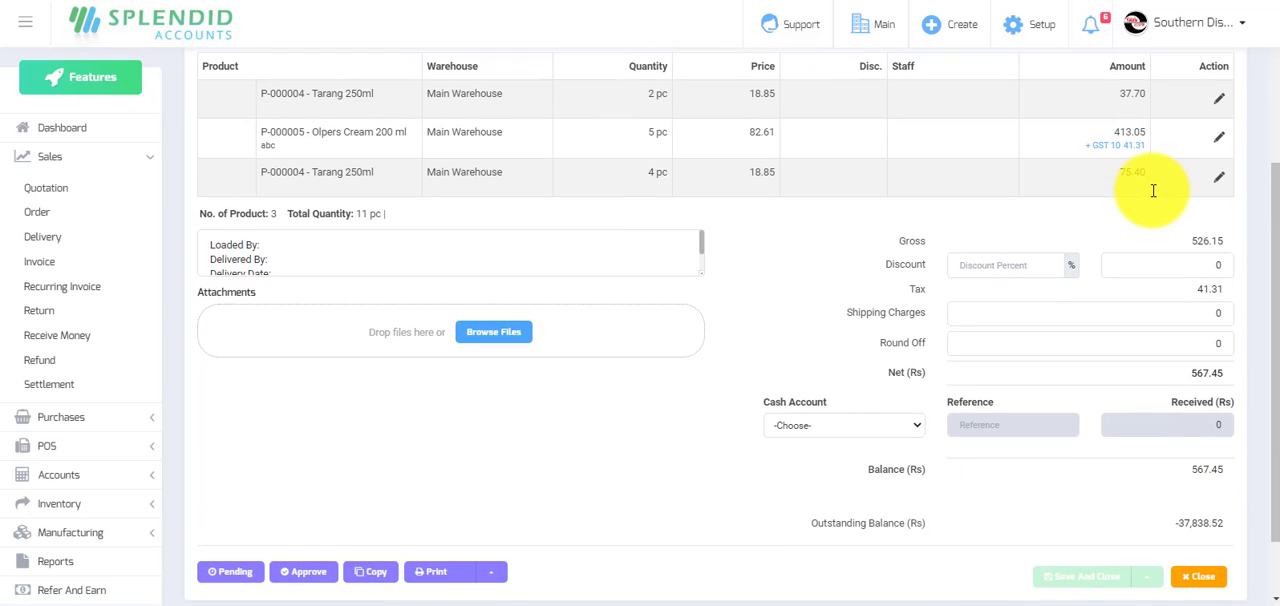
{"action": "left_click", "coordinate": [298, 570]}
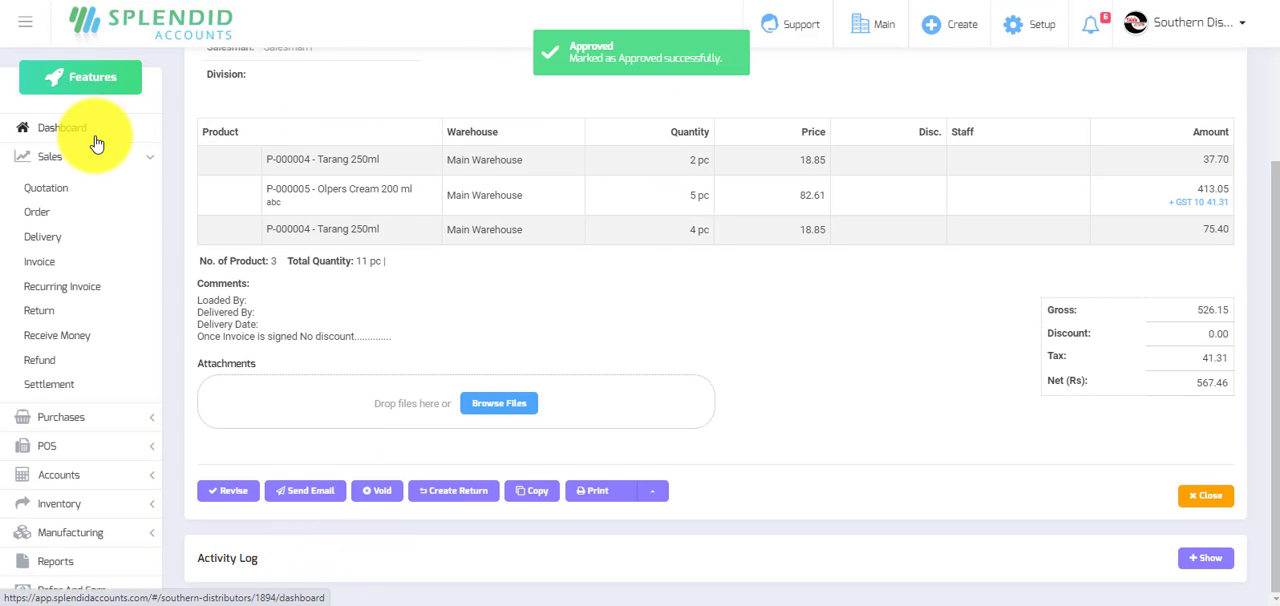
{"action": "scroll", "coordinate": [634, 226], "scroll_direction": "up", "scroll_amount": 3}
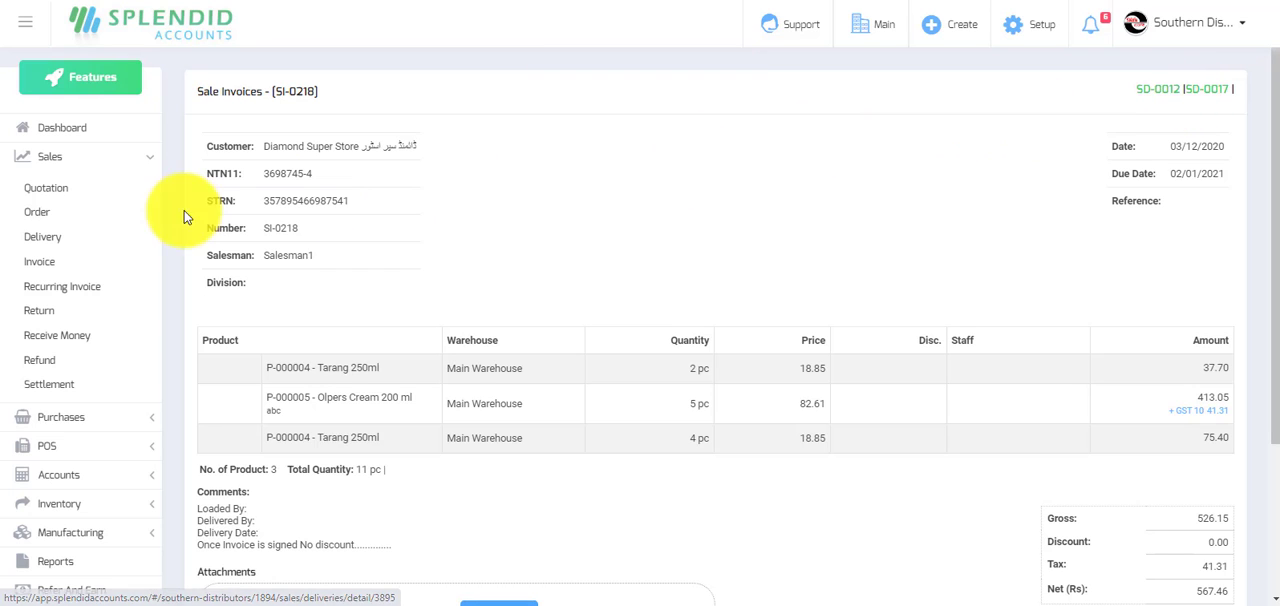
Start a new sale invoice for the customer Super Fine Store.
{"action": "left_click", "coordinate": [66, 127]}
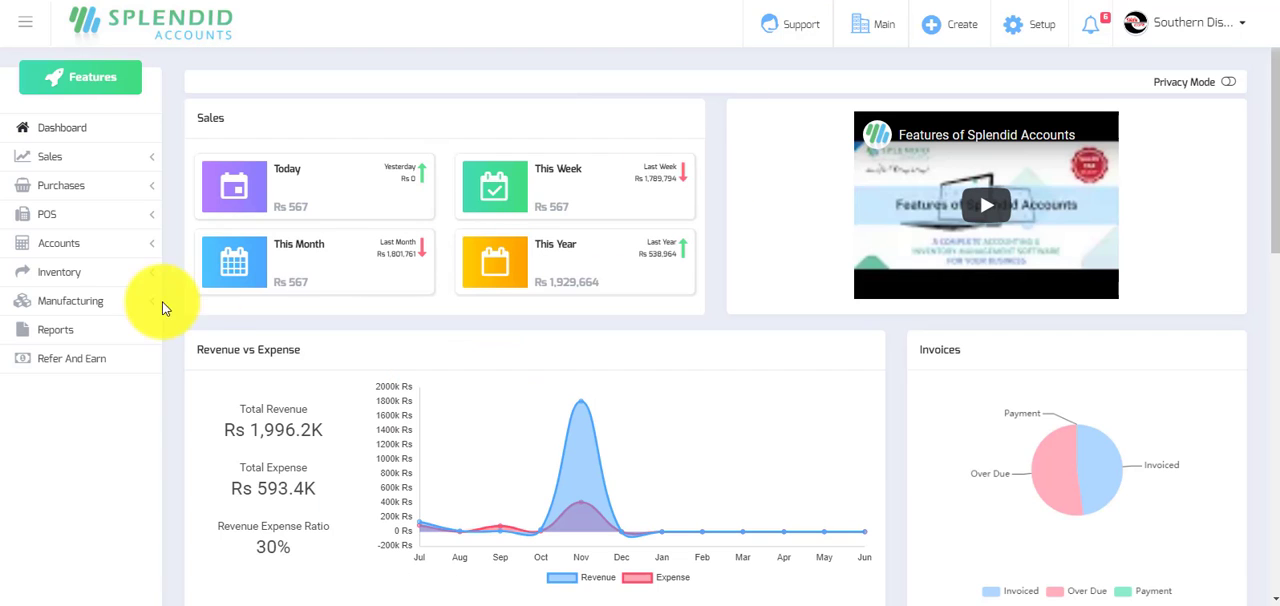
{"action": "left_click", "coordinate": [57, 160]}
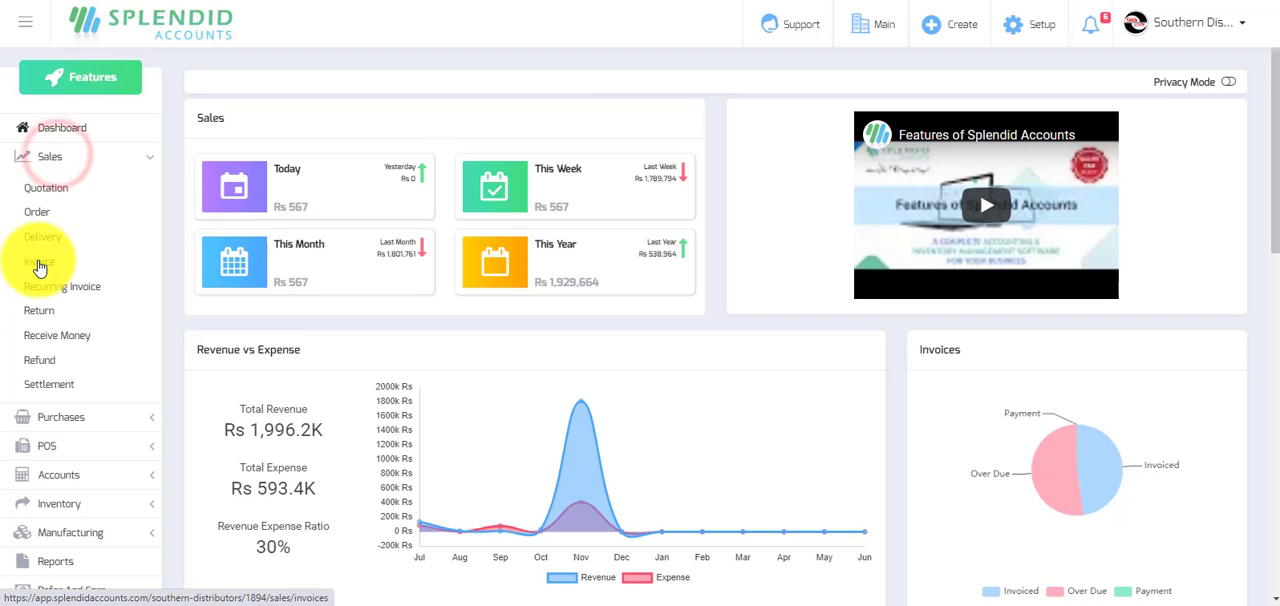
{"action": "left_click", "coordinate": [39, 261]}
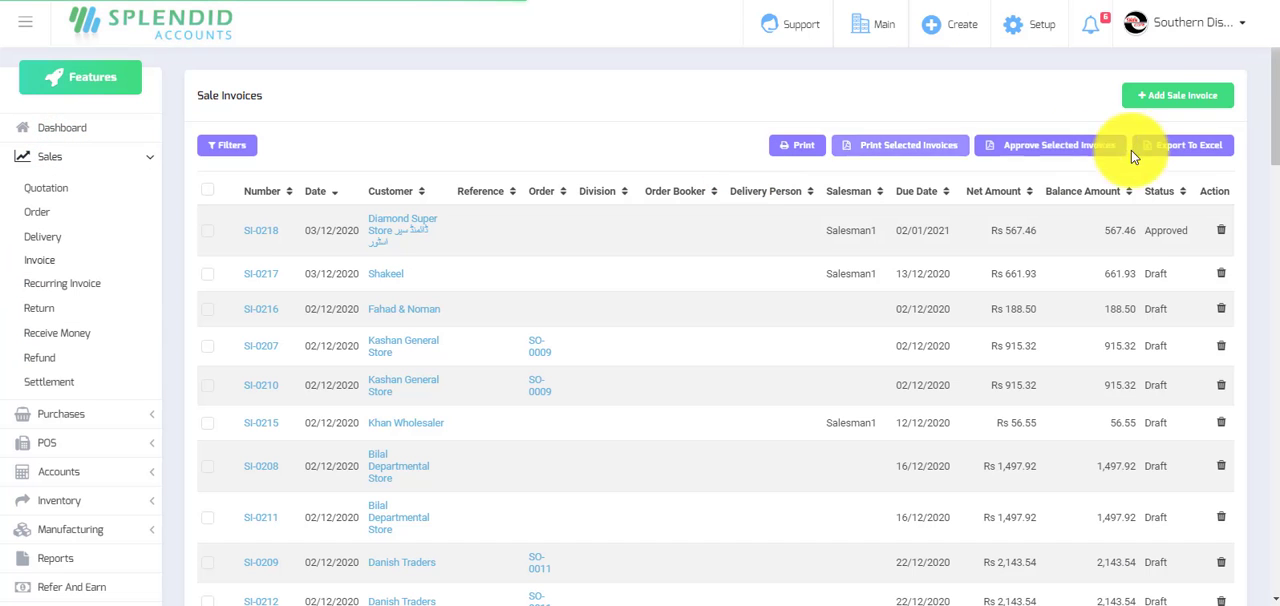
{"action": "left_click", "coordinate": [1191, 97]}
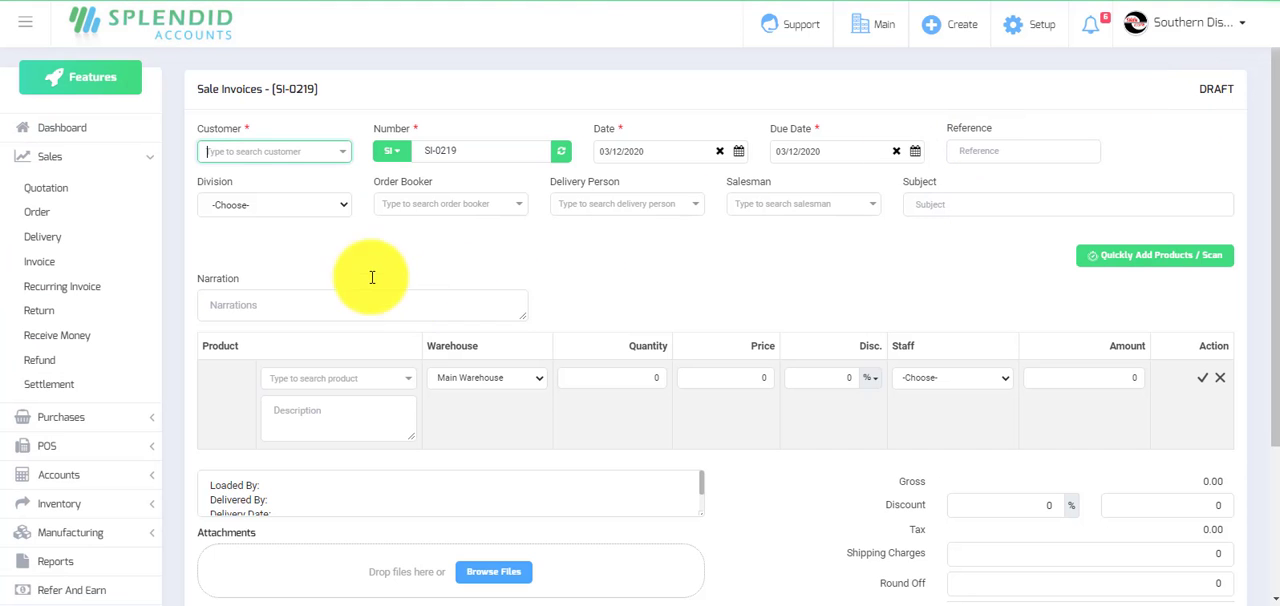
{"action": "left_click", "coordinate": [257, 151]}
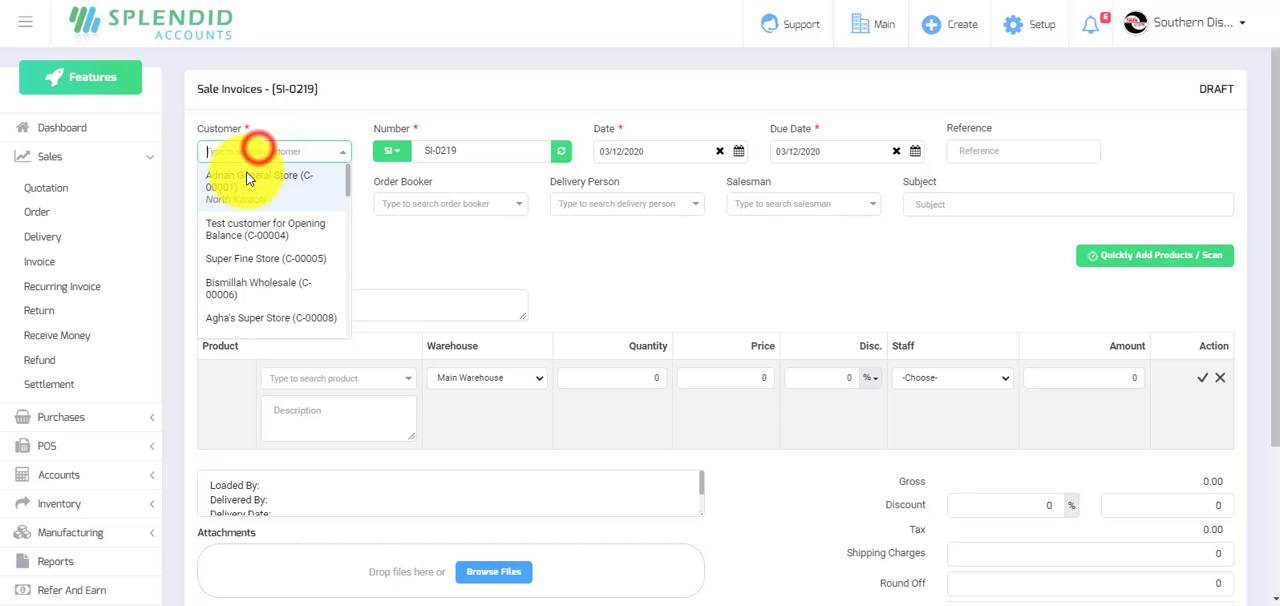
{"action": "left_click", "coordinate": [253, 259]}
Enter the product Tarang 250ml with a quantity of 5 on the invoice's first line.
{"action": "left_click", "coordinate": [370, 379]}
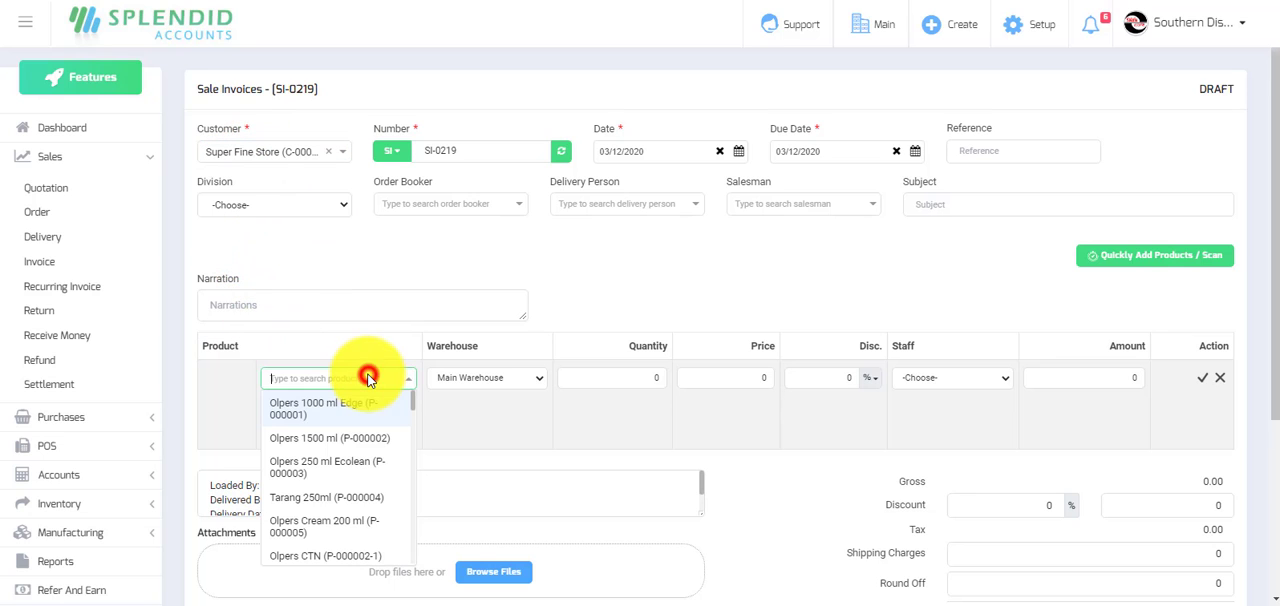
{"action": "left_click", "coordinate": [334, 500]}
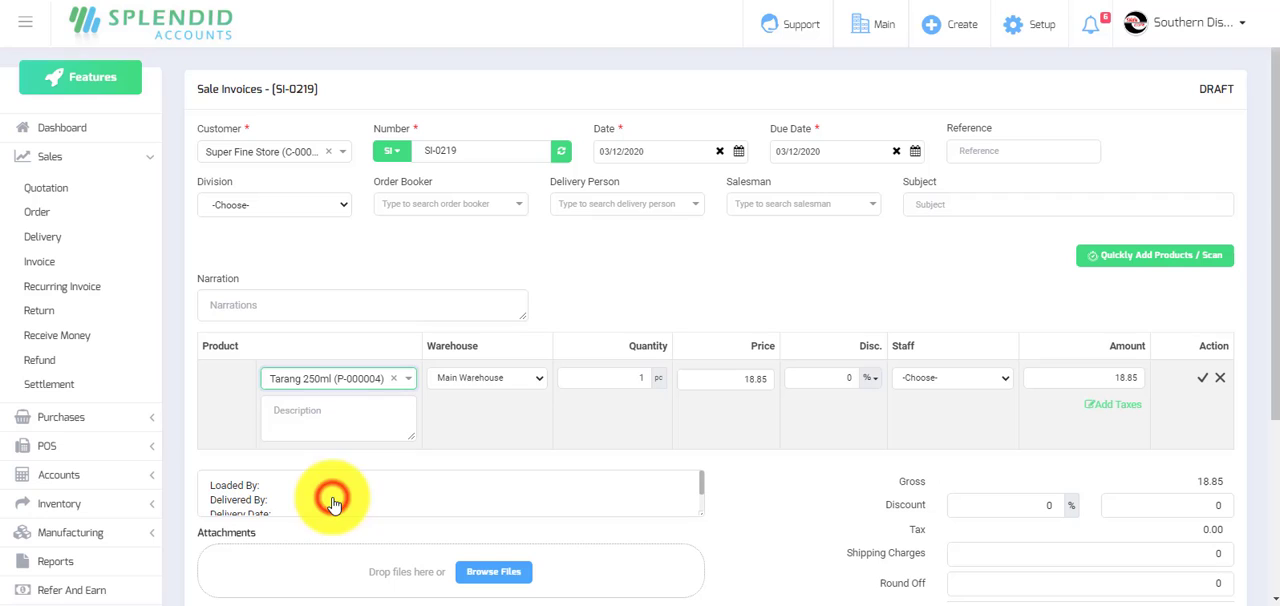
{"action": "left_click", "coordinate": [625, 378]}
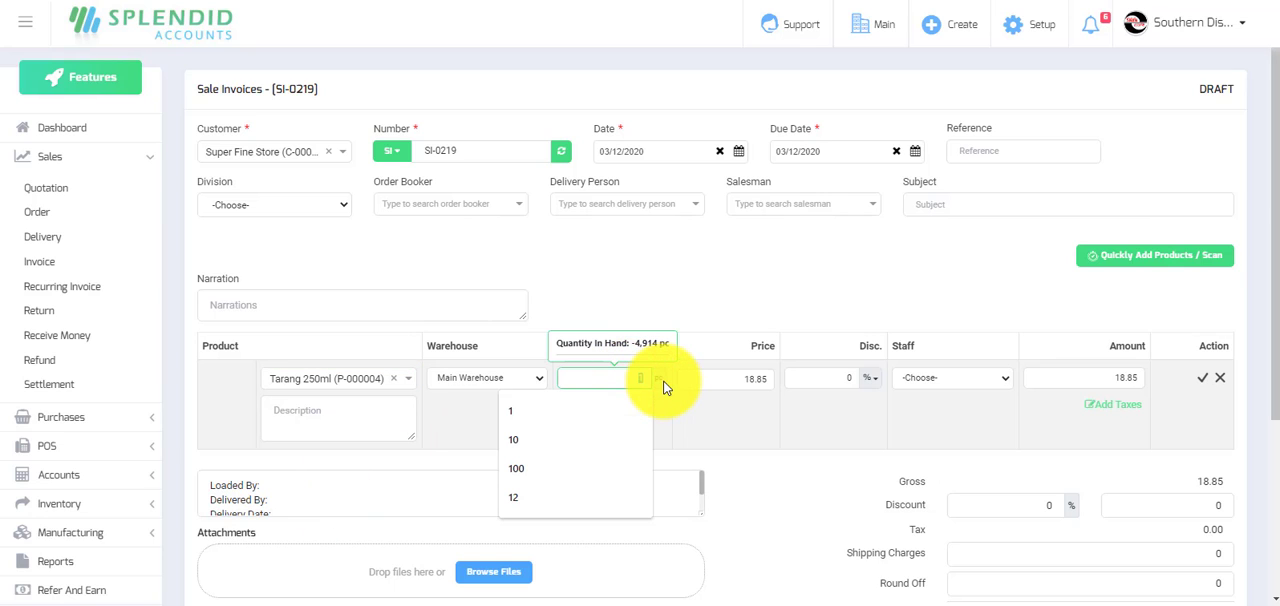
{"action": "type", "text": "5"}
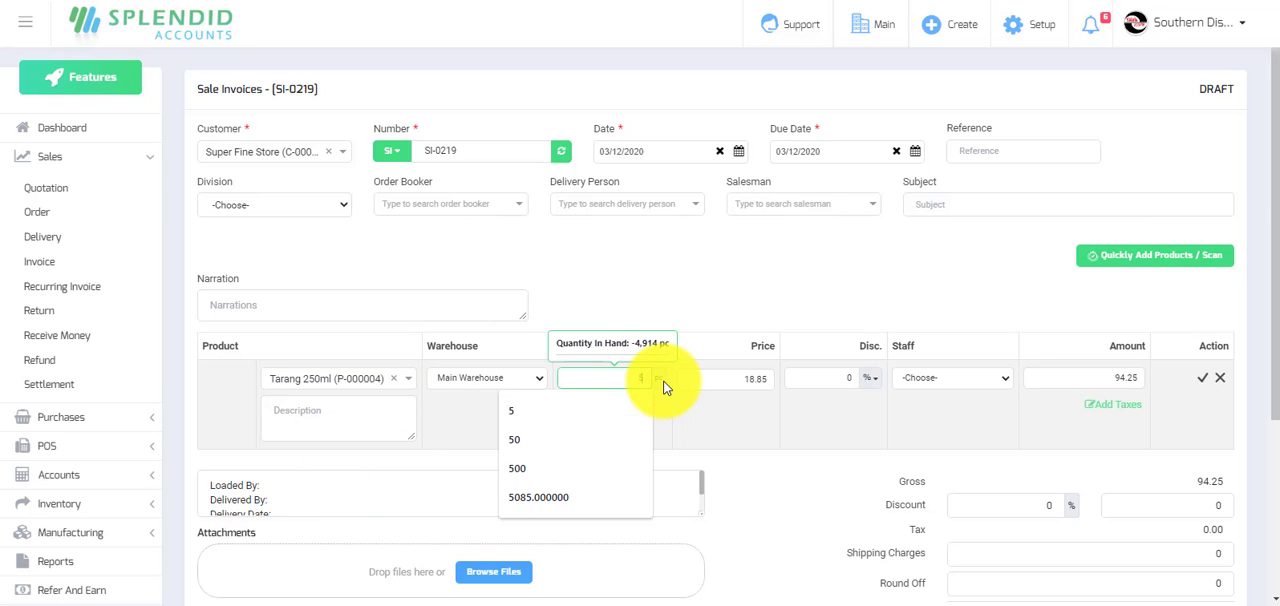
{"action": "left_click", "coordinate": [717, 286]}
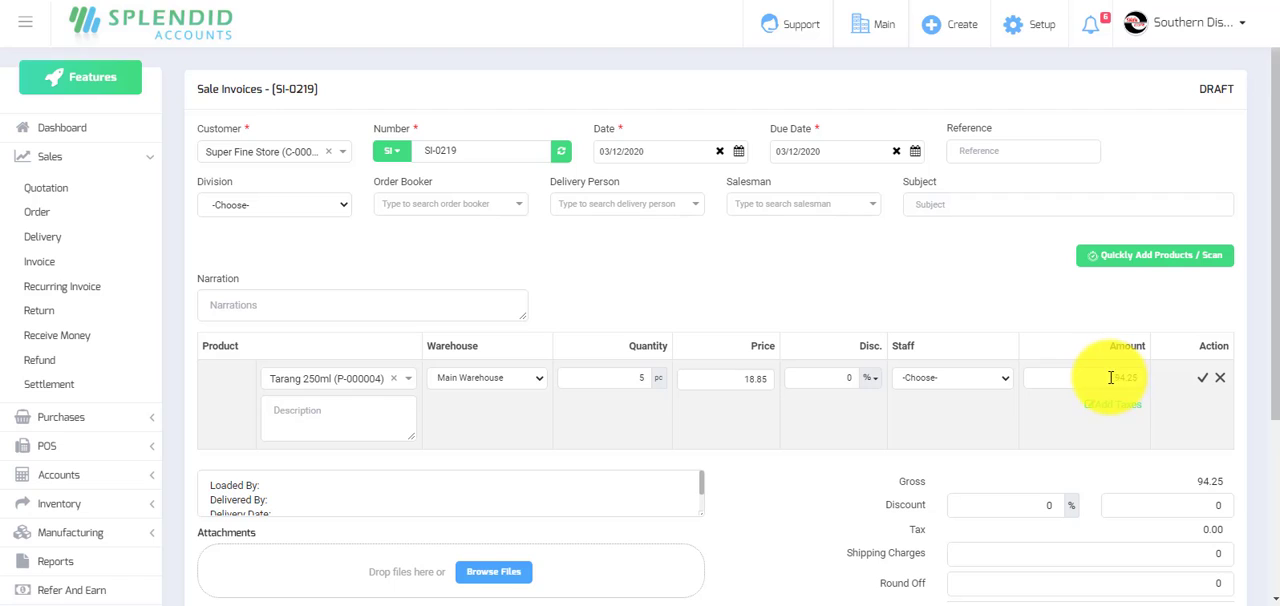
Change the Tarang 250ml line's amount to 70 and accept the line.
{"action": "left_click_drag", "start_coordinate": [1108, 377], "coordinate": [1160, 380]}
{"action": "key", "text": "BackSpace"}
{"action": "type", "text": "70"}
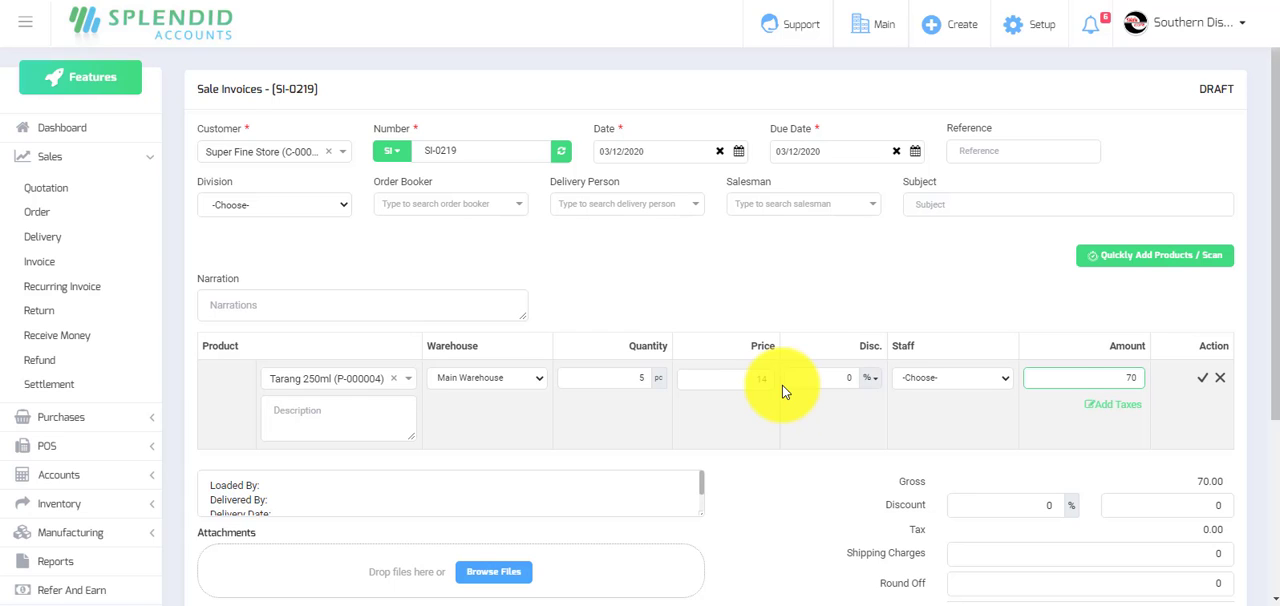
{"action": "left_click", "coordinate": [1203, 379]}
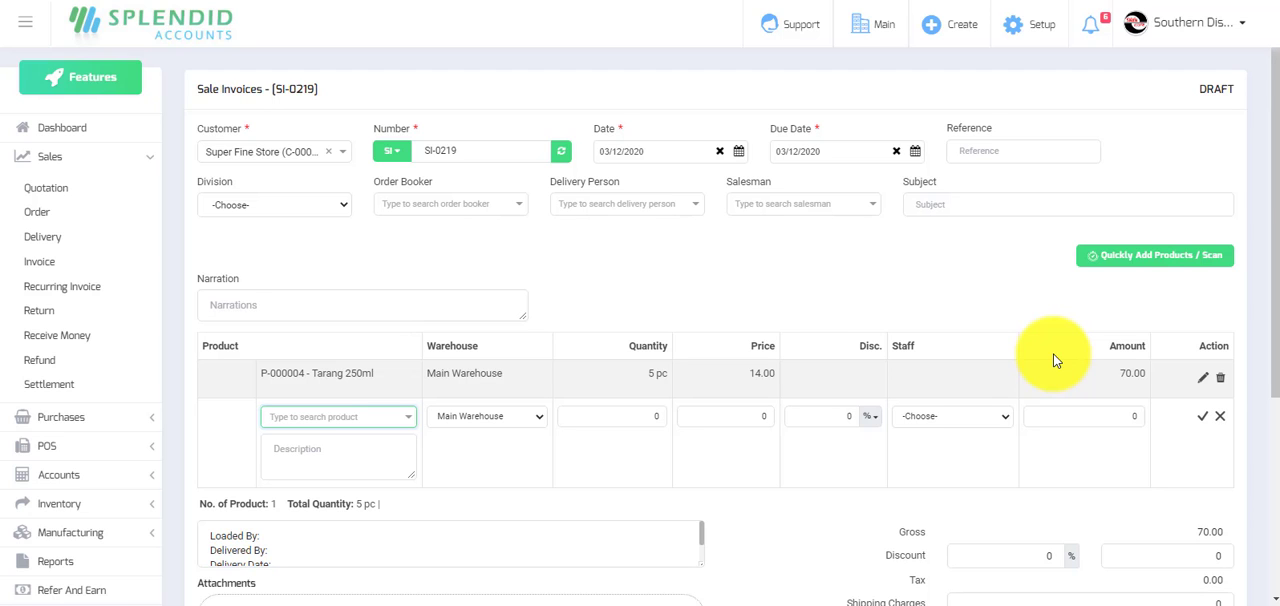
Save and approve the Super Fine Store invoice, allowing negative inventory for Tarang 250ml.
{"action": "scroll", "coordinate": [1053, 360], "scroll_direction": "down", "scroll_amount": 3}
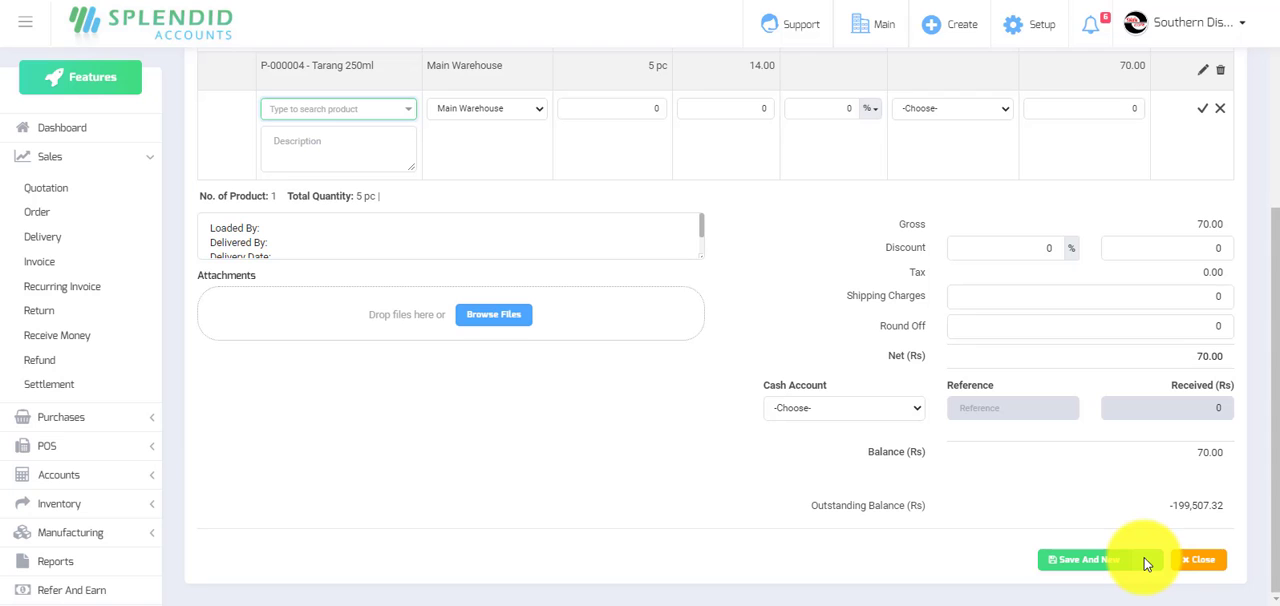
{"action": "left_click", "coordinate": [1146, 561]}
{"action": "left_click", "coordinate": [1114, 505]}
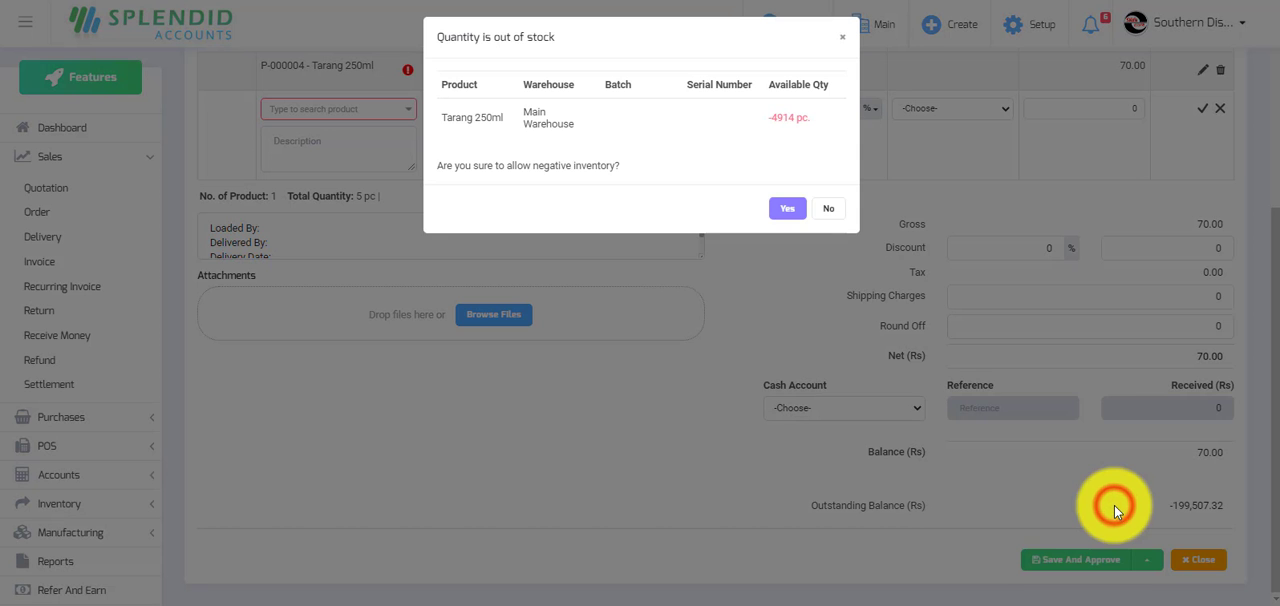
{"action": "left_click", "coordinate": [788, 209]}
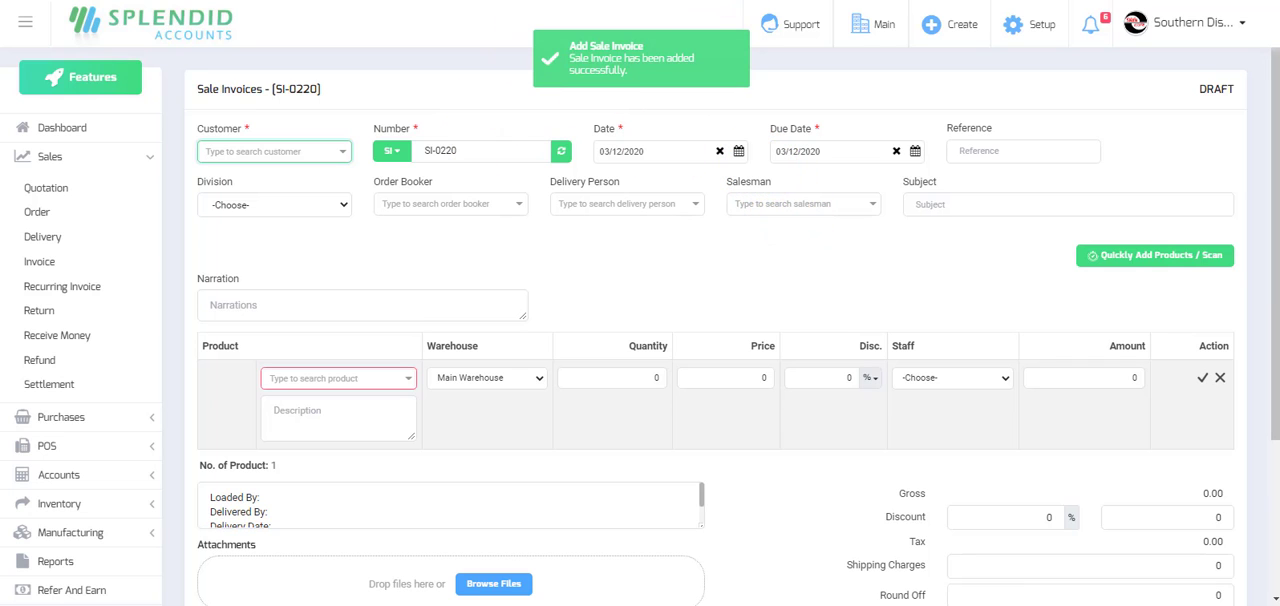
Open the Discount Percentage Report and view its Product Discount option before returning to Sale Invoice Discount.
{"action": "left_click", "coordinate": [66, 126]}
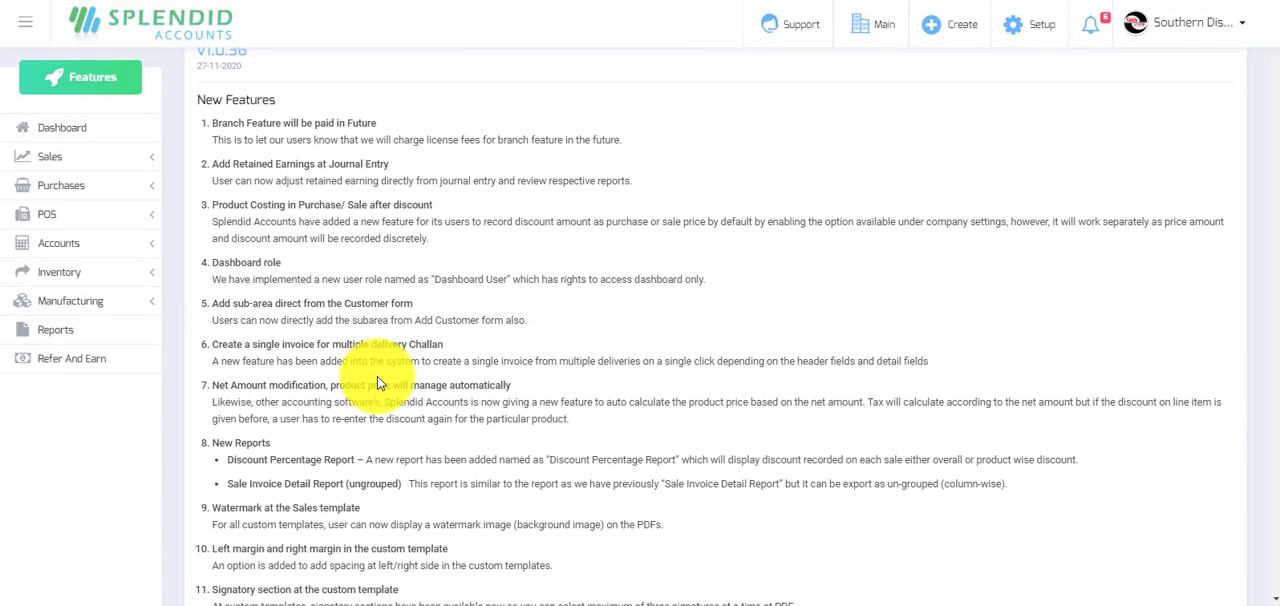
{"action": "scroll", "coordinate": [377, 376], "scroll_direction": "down", "scroll_amount": 1}
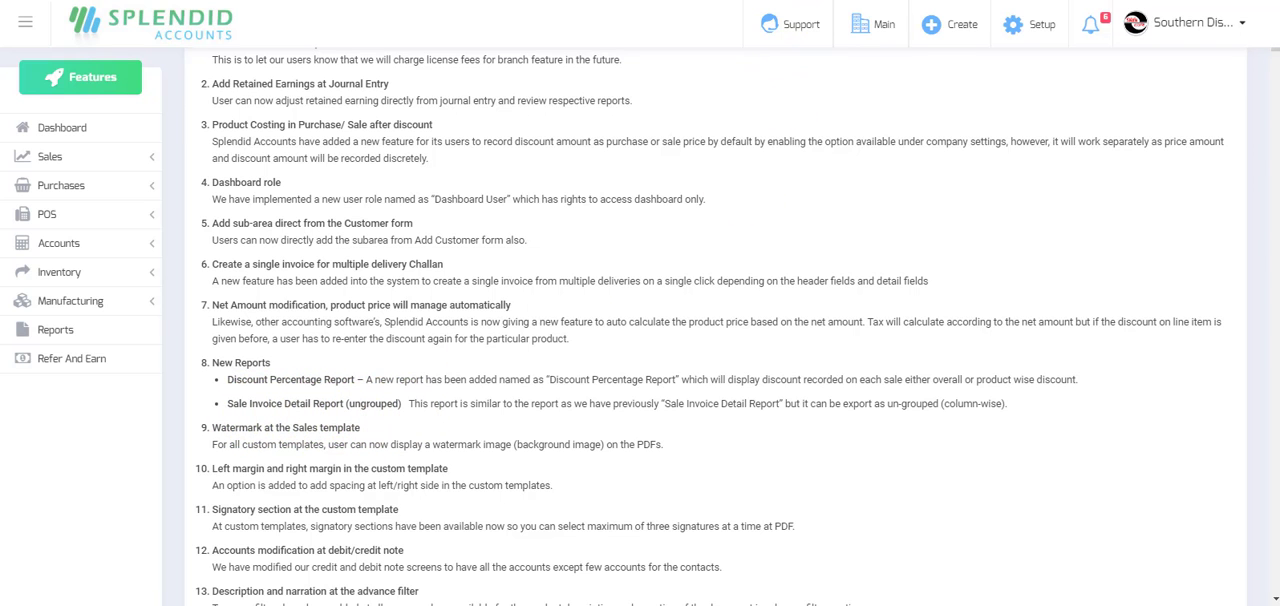
{"action": "left_click", "coordinate": [740, 1]}
{"action": "left_click", "coordinate": [52, 331]}
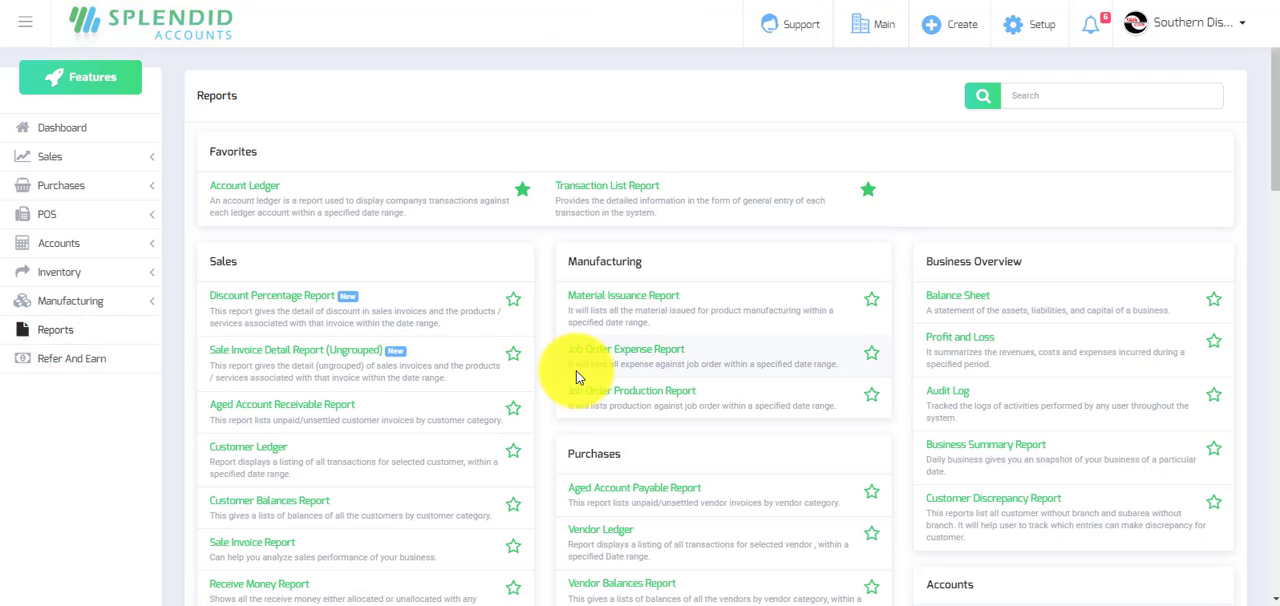
{"action": "left_click", "coordinate": [257, 300]}
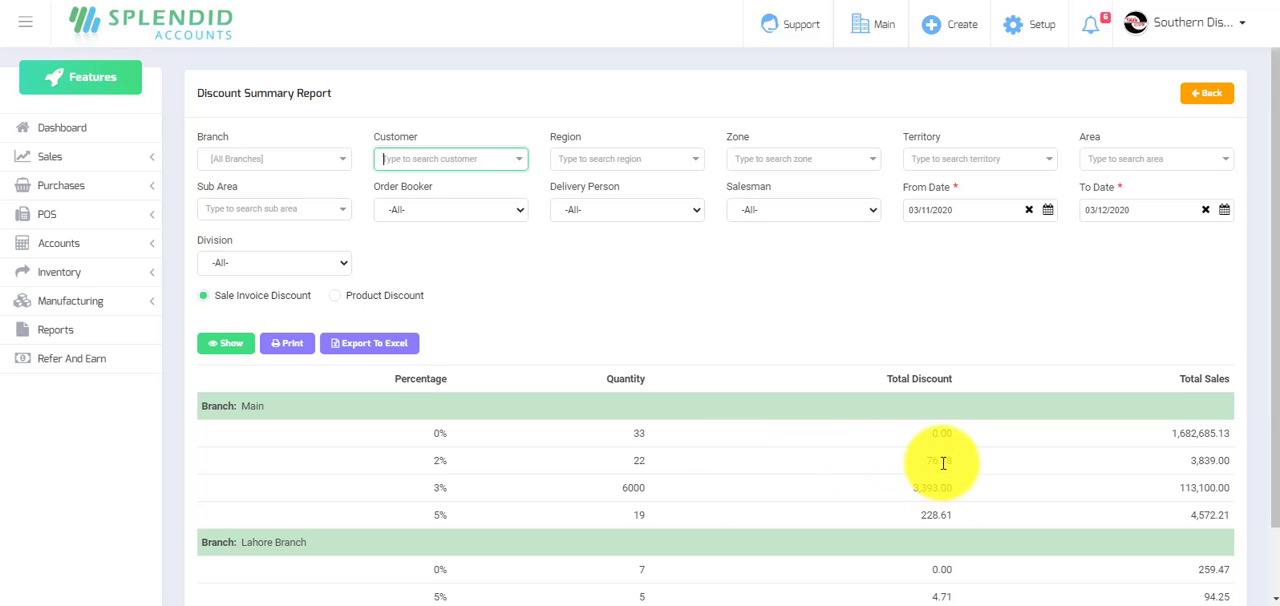
{"action": "left_click", "coordinate": [332, 299]}
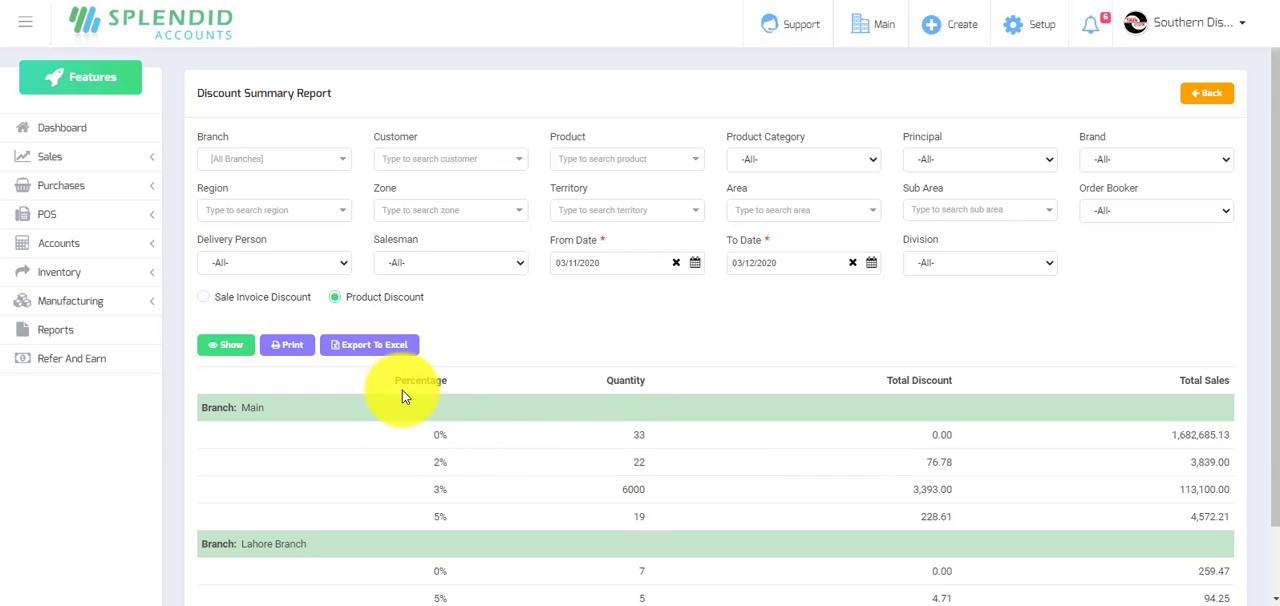
{"action": "left_click", "coordinate": [205, 299]}
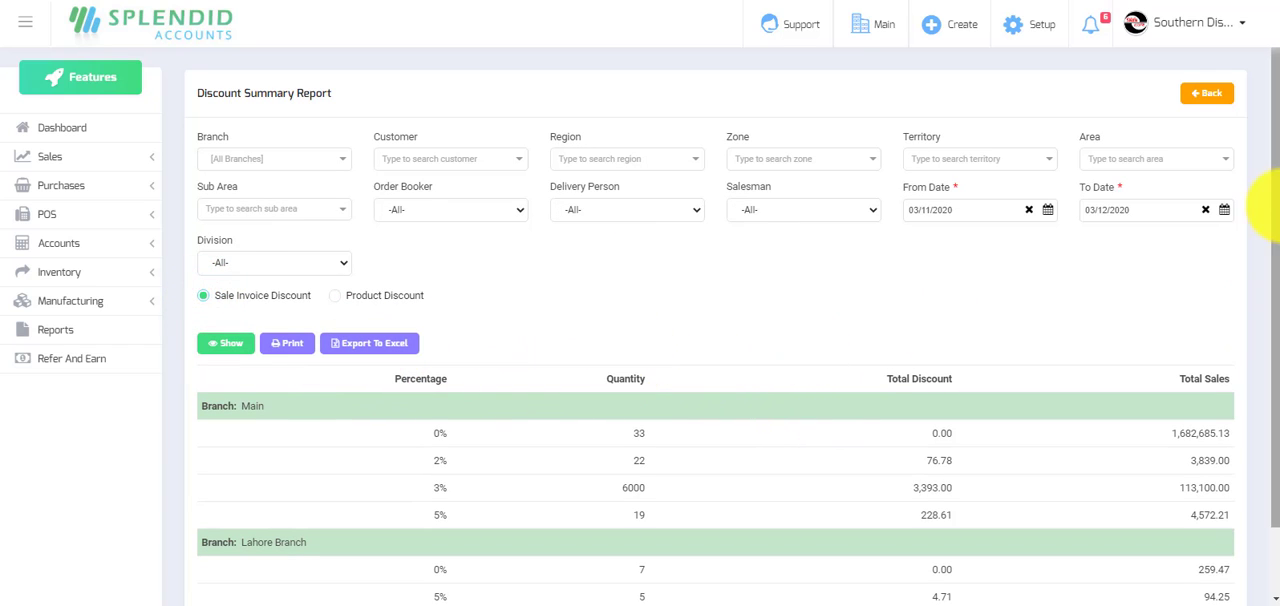
Open the Sale Invoice Detail Report (Ungrouped) and export it to Excel.
{"action": "left_click", "coordinate": [1210, 94]}
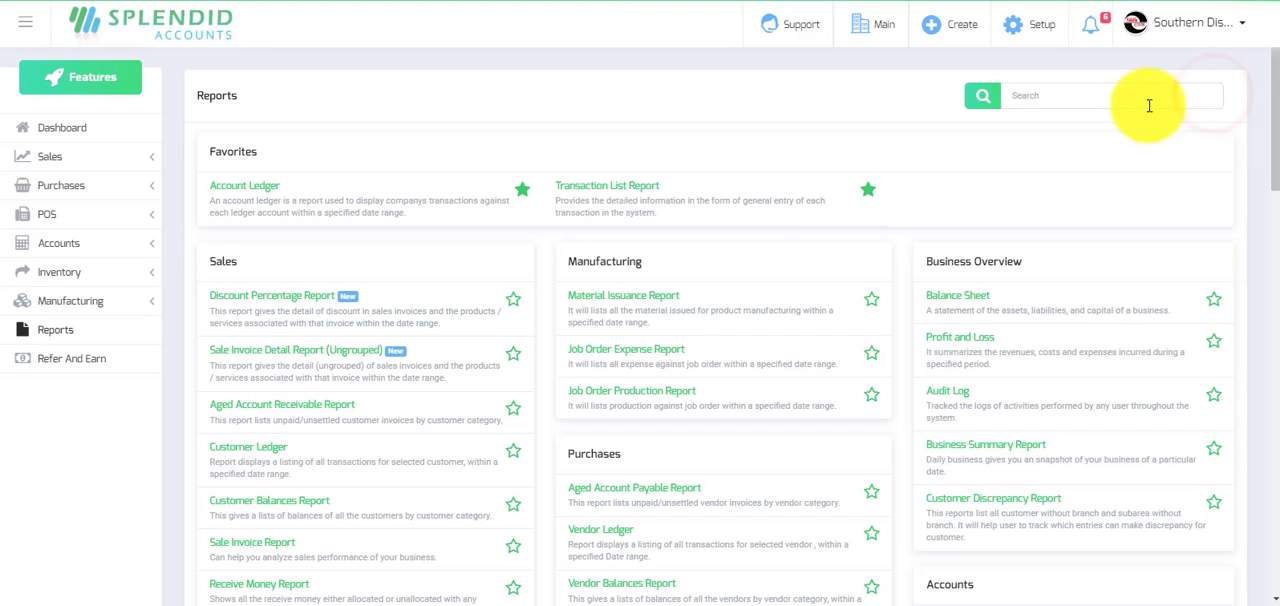
{"action": "left_click", "coordinate": [298, 368]}
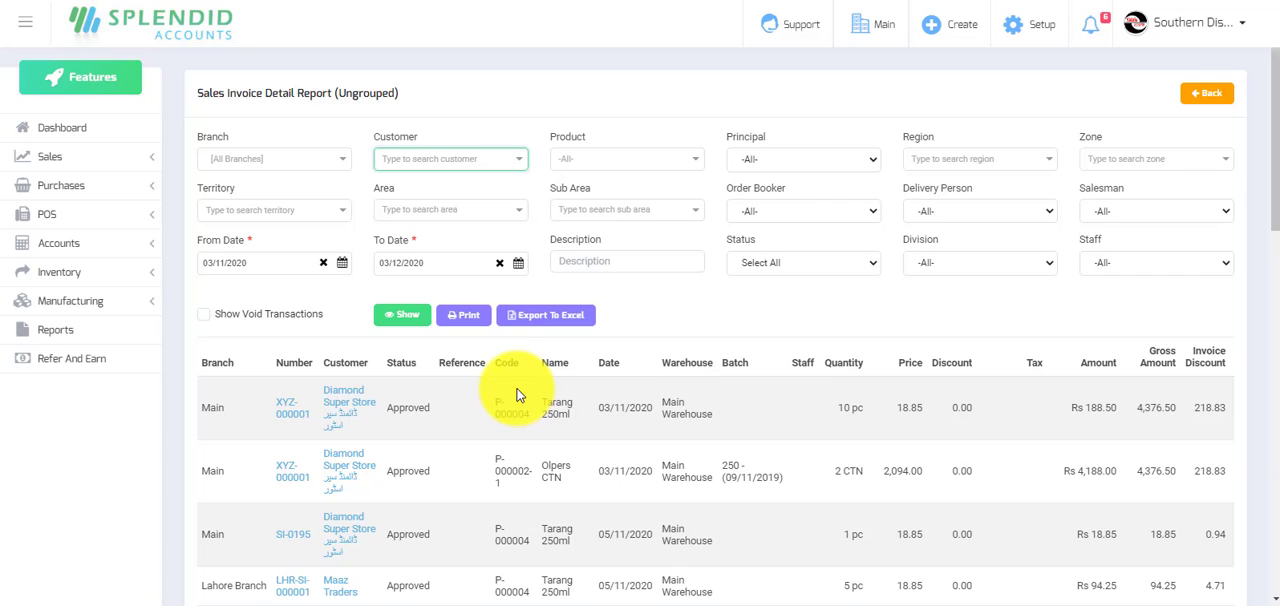
{"action": "left_click", "coordinate": [551, 317]}
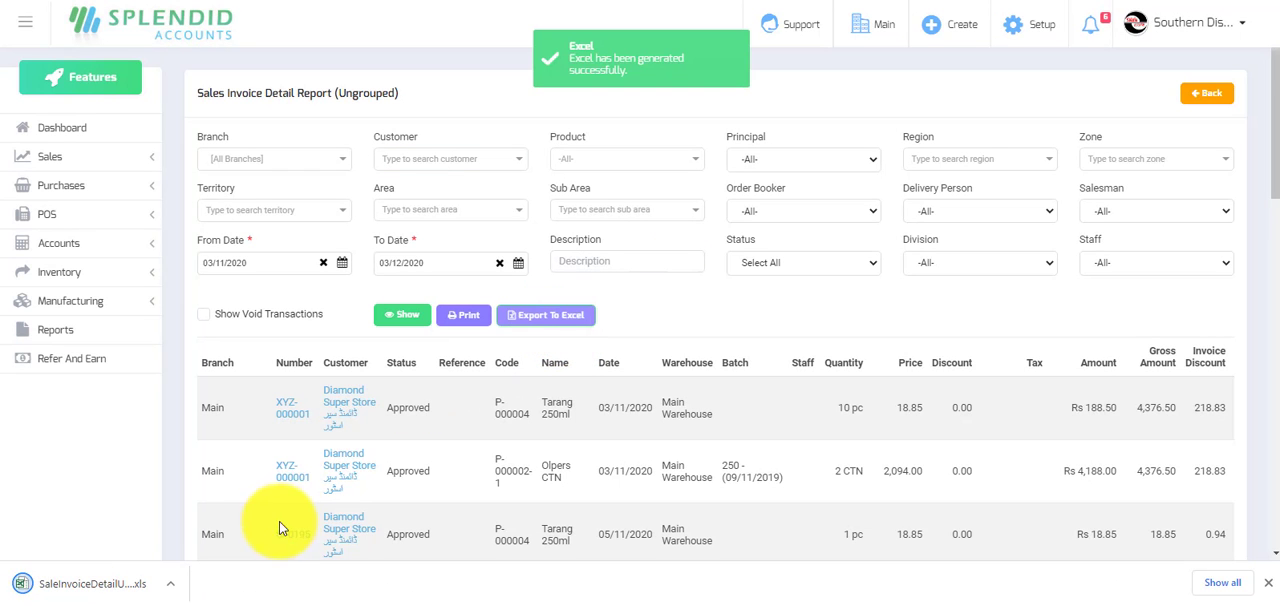
Open the exported SaleInvoiceDetailUnGroupedReport (1).xls in Excel, accepting the file format mismatch and the missing style file.
{"action": "left_click", "coordinate": [115, 585]}
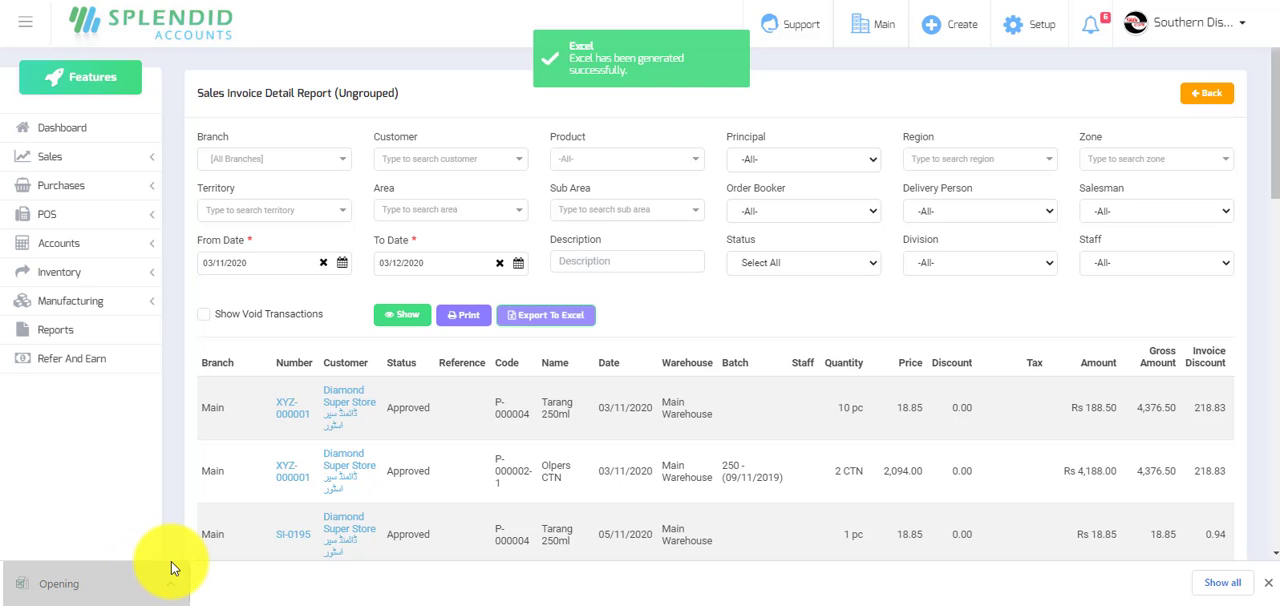
{"action": "mouse_move", "coordinate": [814, 594]}
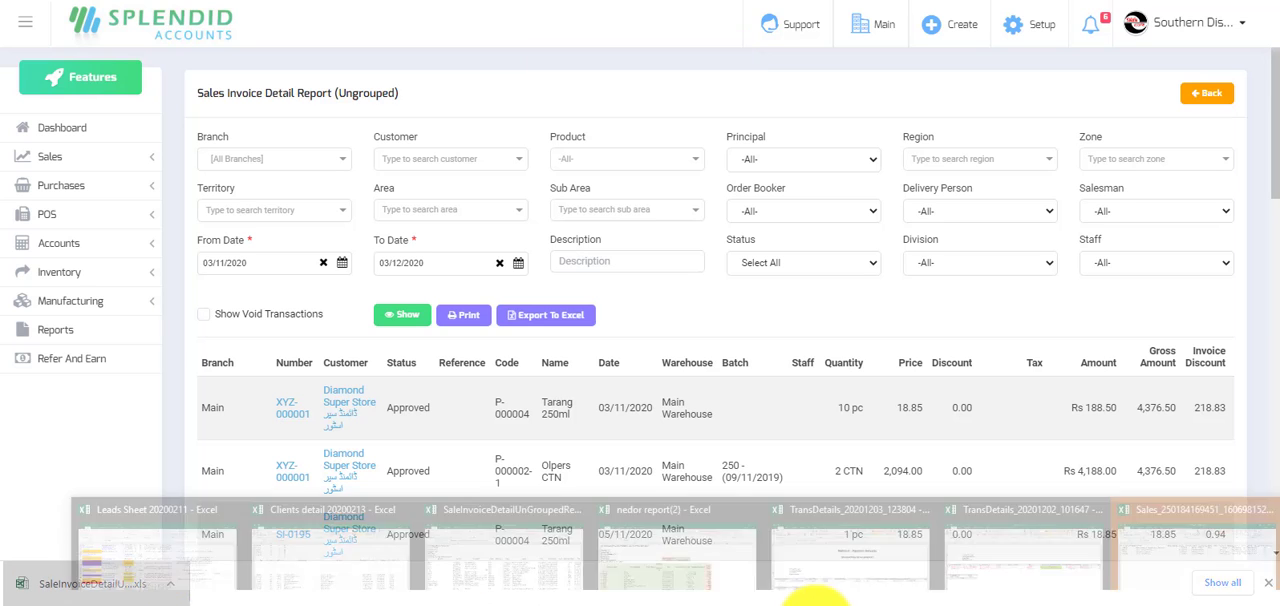
{"action": "left_click", "coordinate": [1188, 540]}
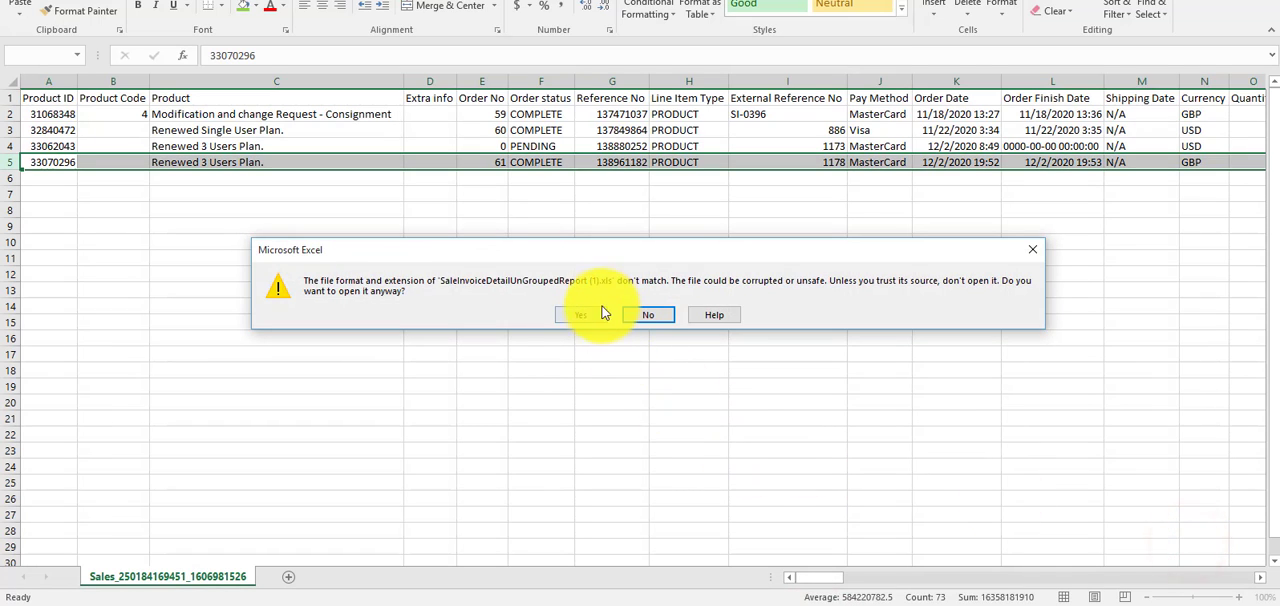
{"action": "left_click", "coordinate": [590, 315]}
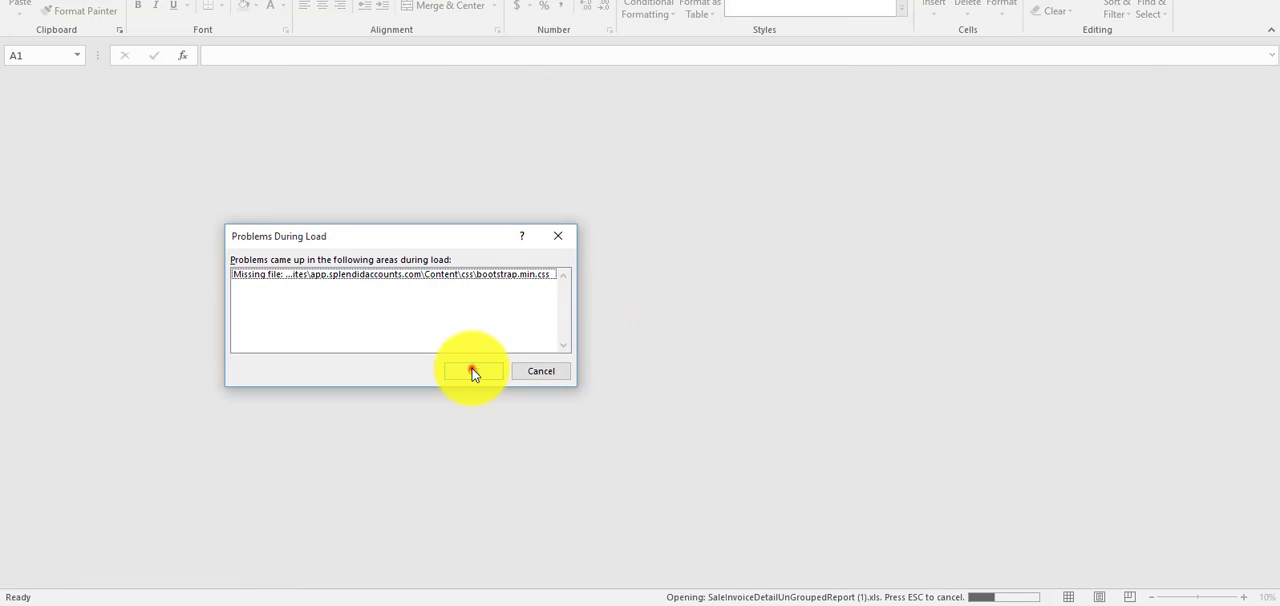
{"action": "left_click", "coordinate": [472, 368]}
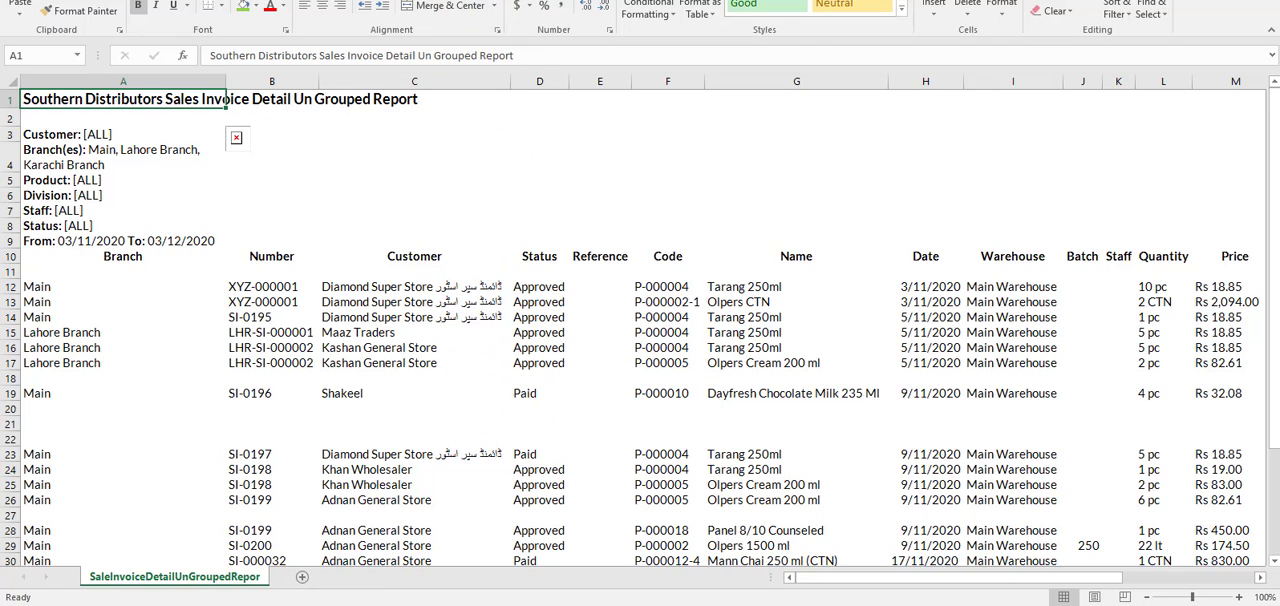
Turn on the worksheet's gridlines and look through the exported invoice rows beneath the column headings.
{"action": "left_click", "coordinate": [543, 1]}
{"action": "left_click", "coordinate": [178, 6]}
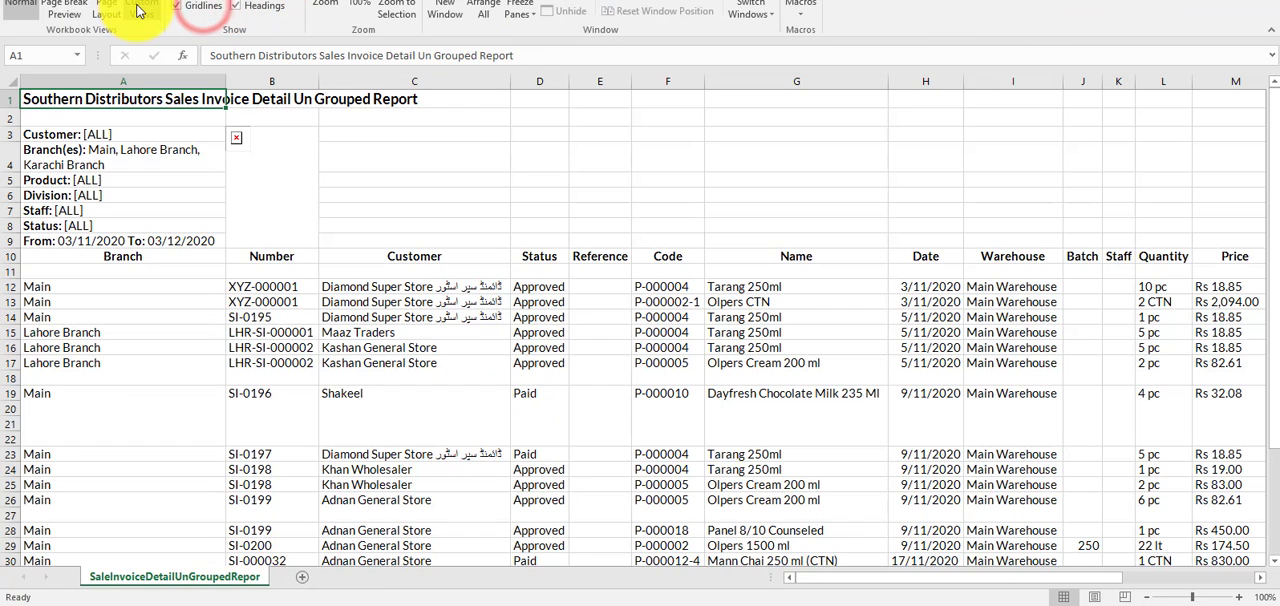
{"action": "left_click", "coordinate": [28, 1]}
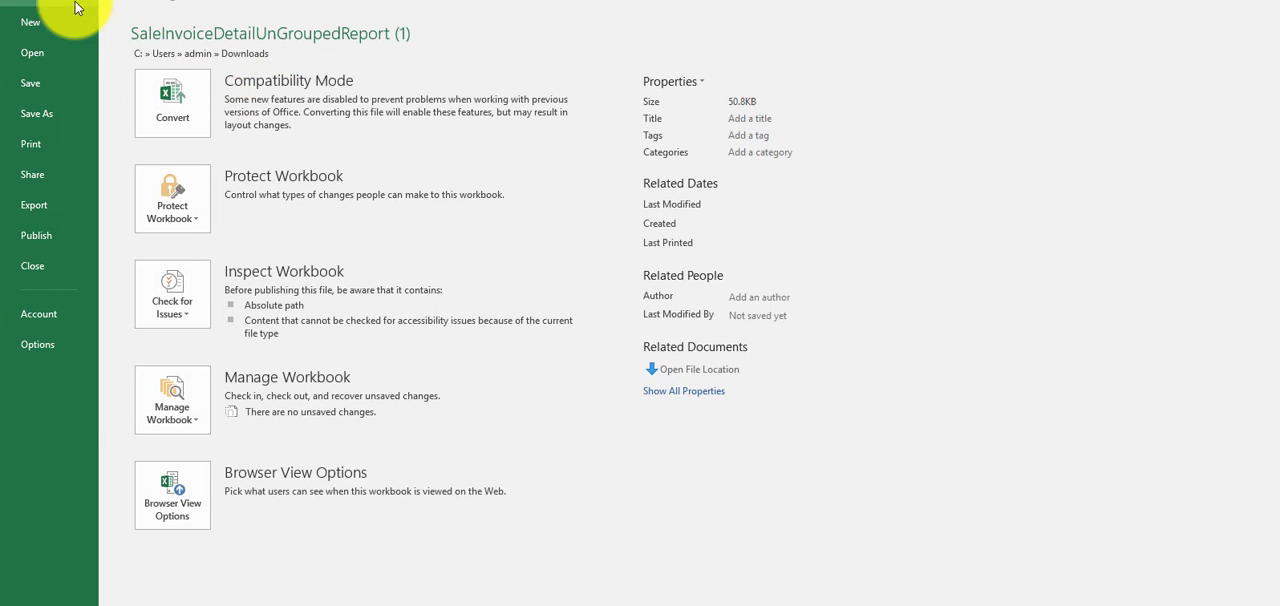
{"action": "key", "text": "Escape"}
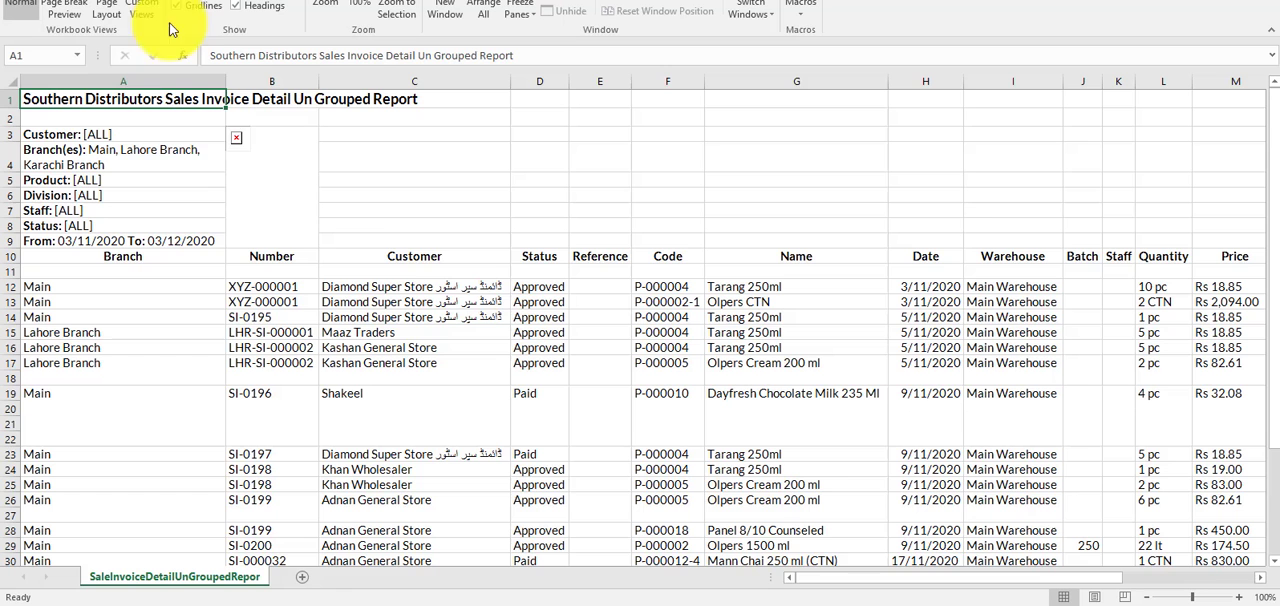
{"action": "left_click", "coordinate": [393, 253]}
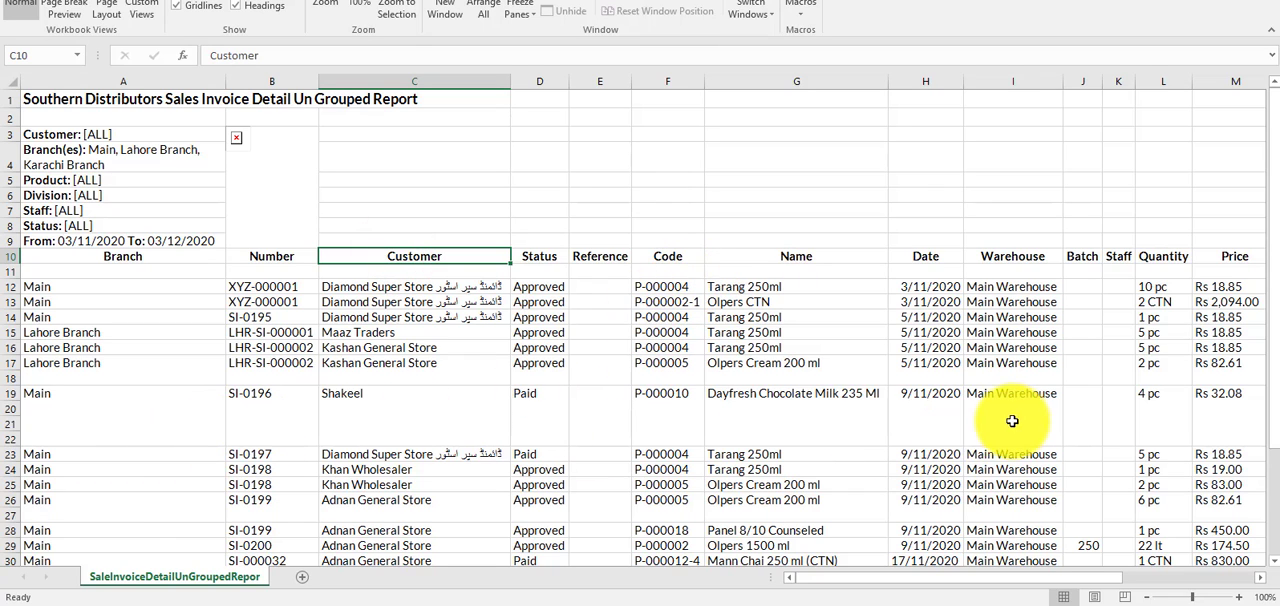
{"action": "scroll", "coordinate": [659, 413], "scroll_direction": "down", "scroll_amount": 1}
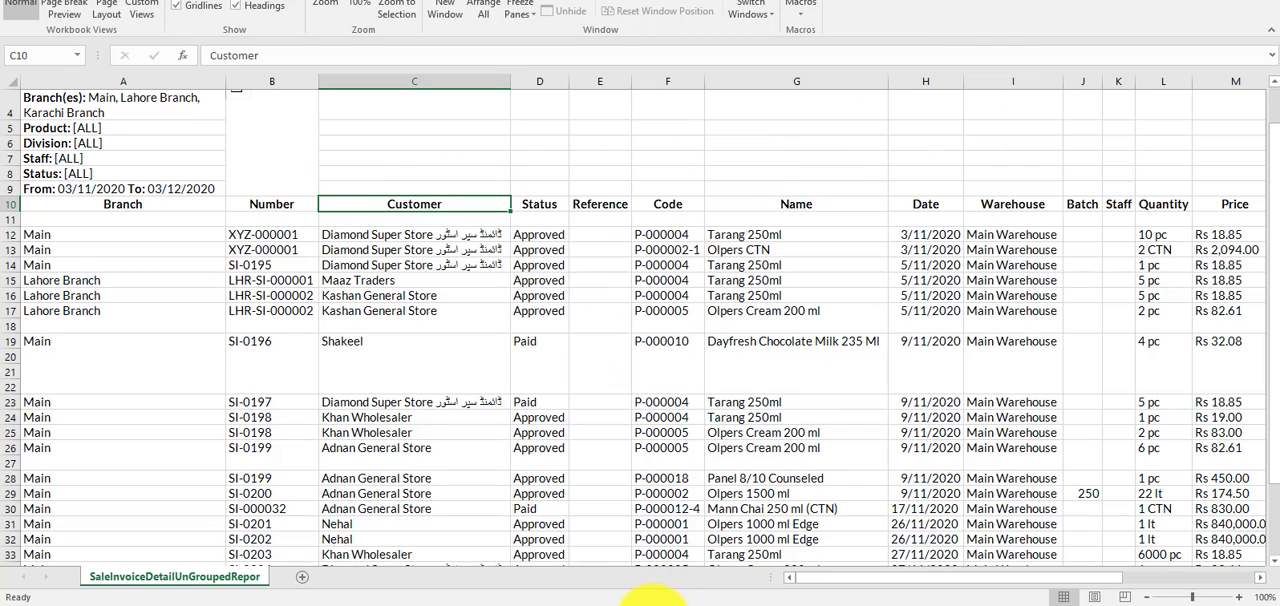
Switch back to the browser and review the release notes from New Reports through the remaining custom template features.
{"action": "left_click", "coordinate": [653, 605]}
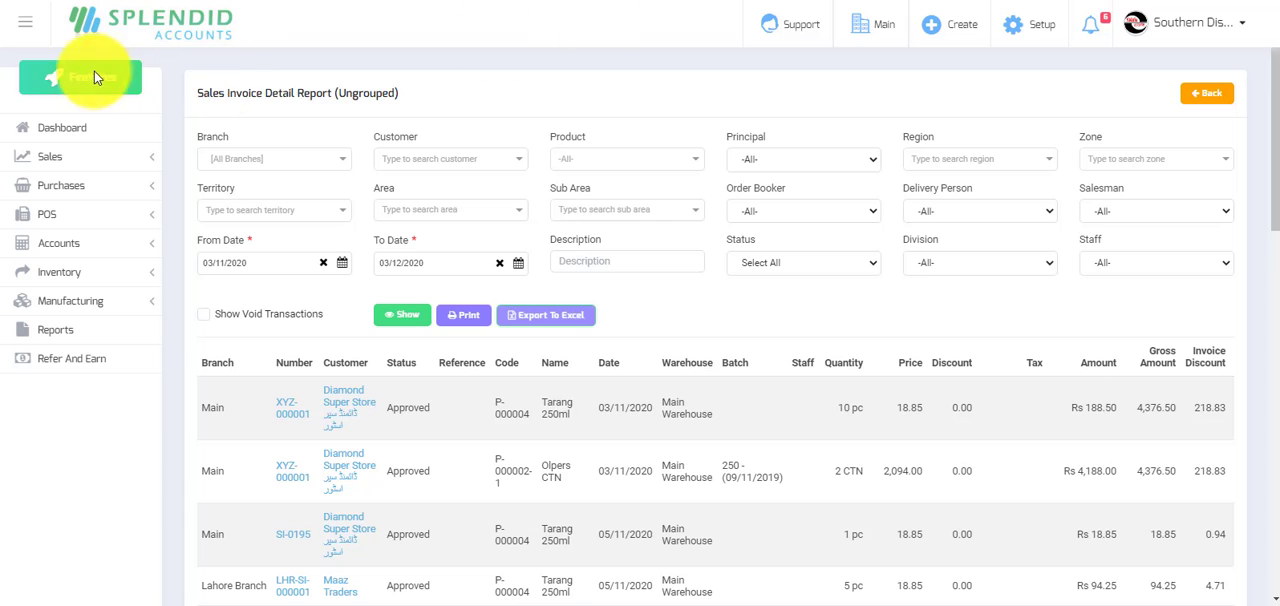
{"action": "left_click", "coordinate": [63, 125]}
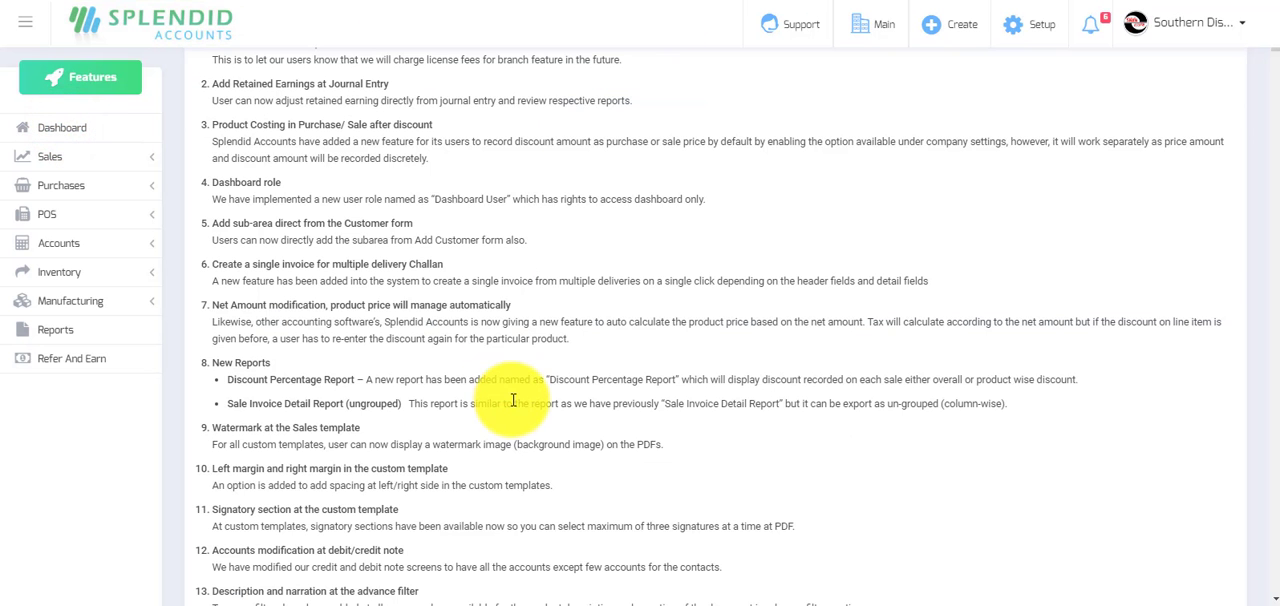
{"action": "scroll", "coordinate": [454, 370], "scroll_direction": "down", "scroll_amount": 1}
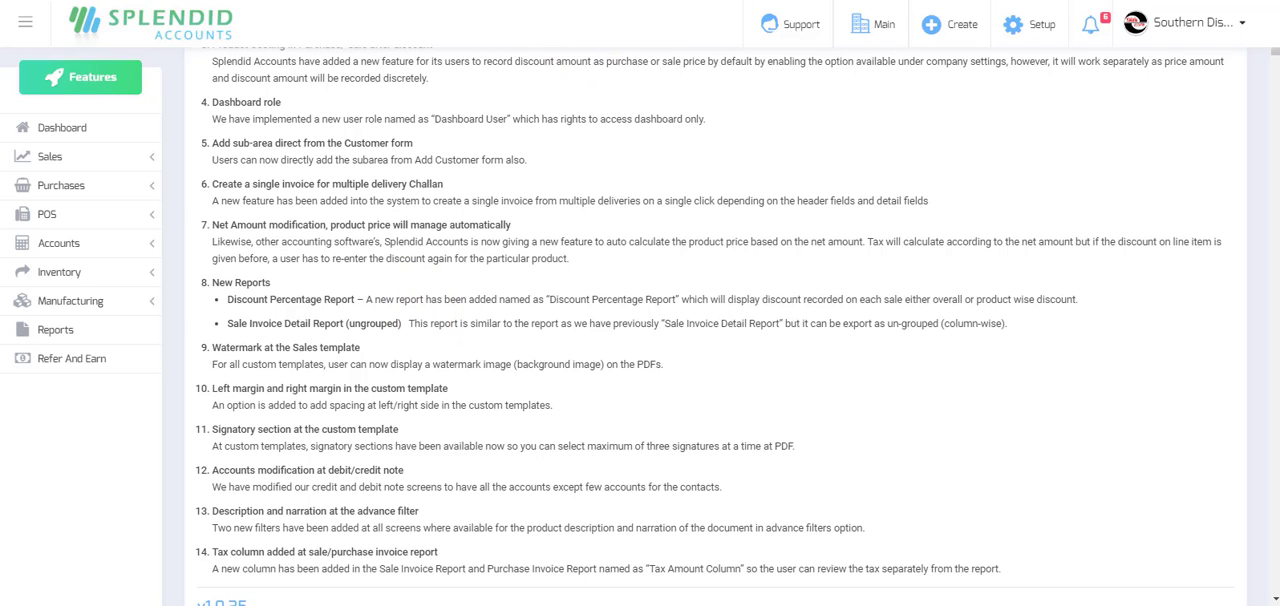
Return to the Splendid Accounts dashboard and open the printing template settings for the Southern Distributors company.
{"action": "left_click", "coordinate": [870, 1]}
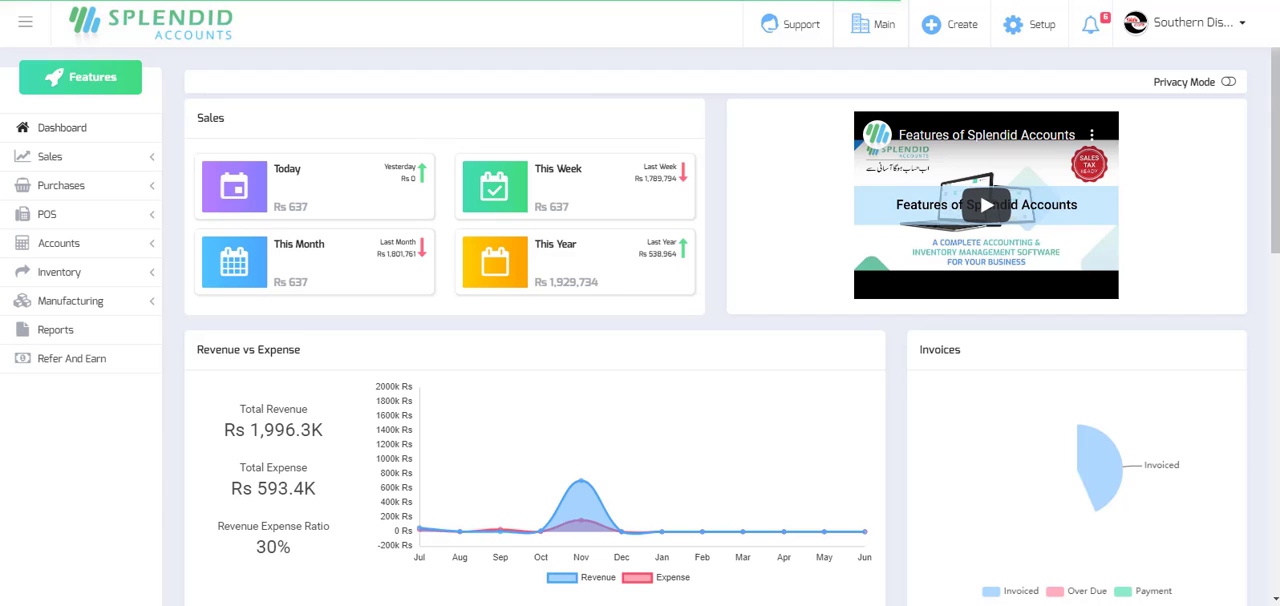
{"action": "left_click", "coordinate": [1243, 26]}
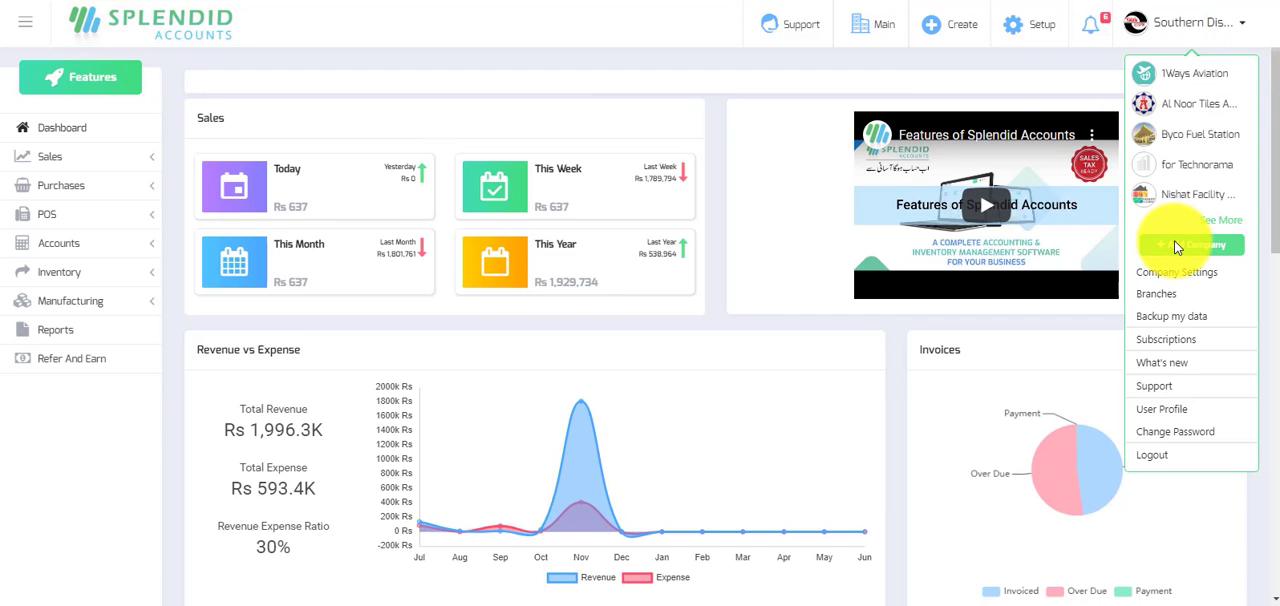
{"action": "left_click", "coordinate": [1168, 273]}
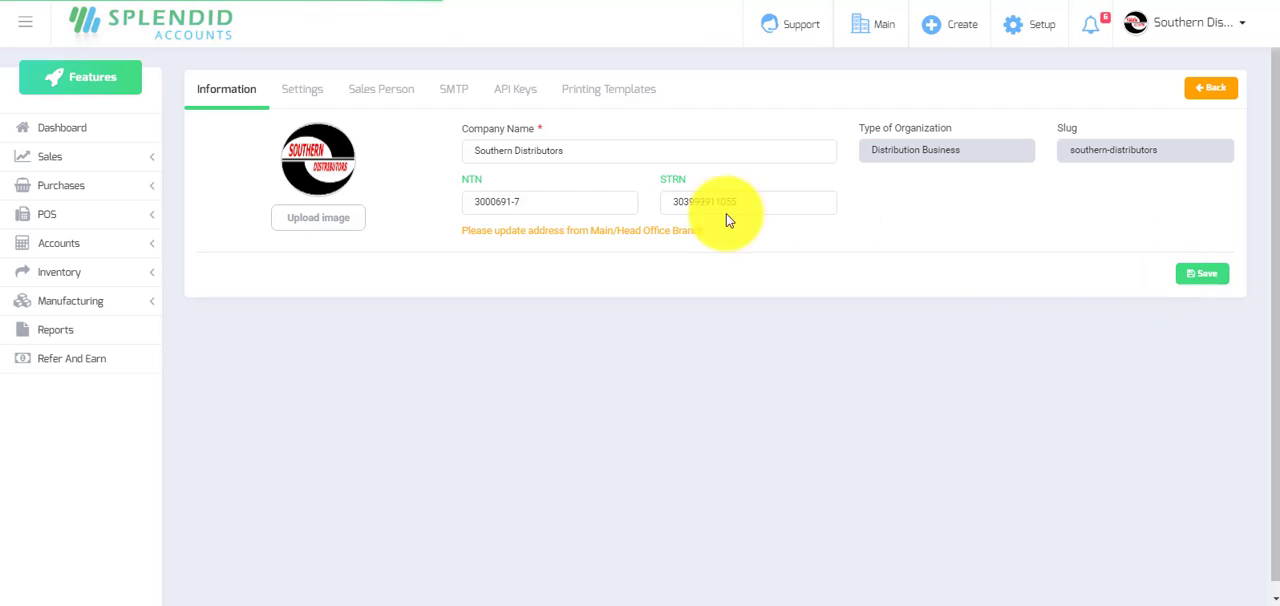
{"action": "left_click", "coordinate": [608, 90]}
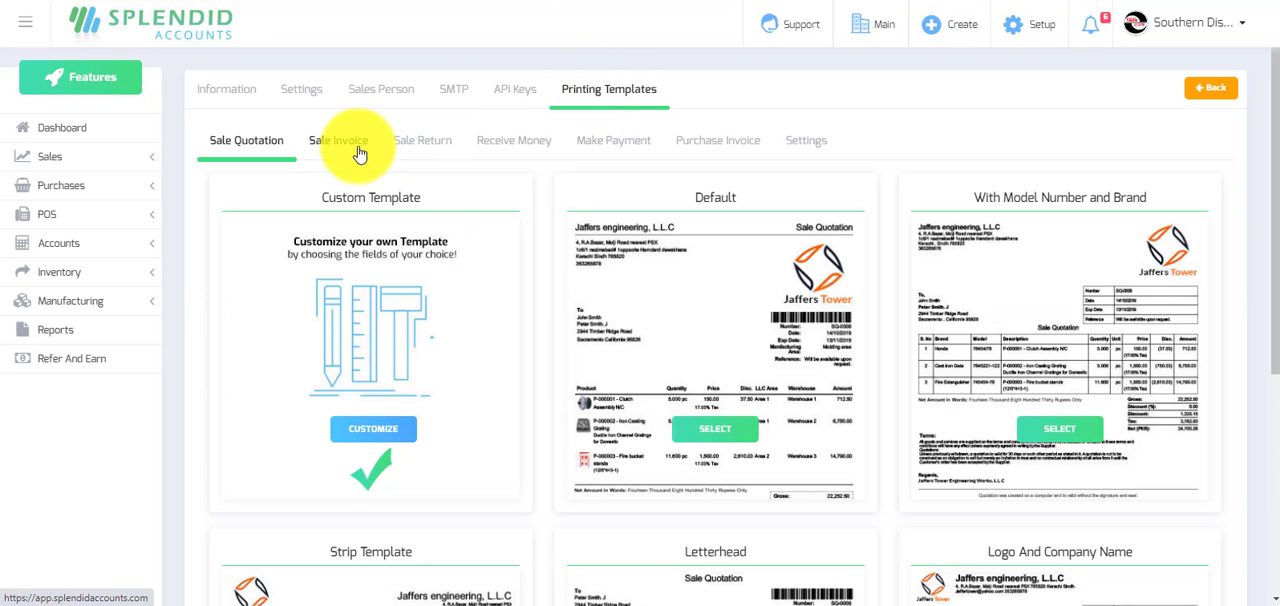
{"action": "left_click", "coordinate": [805, 143]}
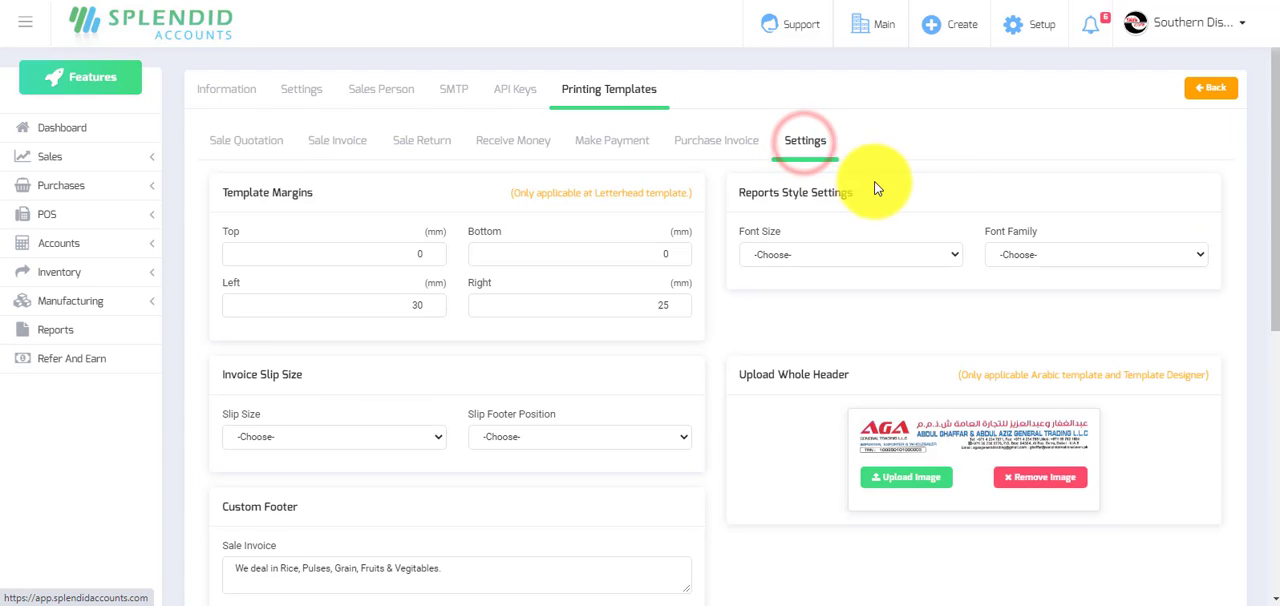
Remove the existing watermark image, upload the Watermark image file in its place and save the settings.
{"action": "scroll", "coordinate": [875, 186], "scroll_direction": "down", "scroll_amount": 4}
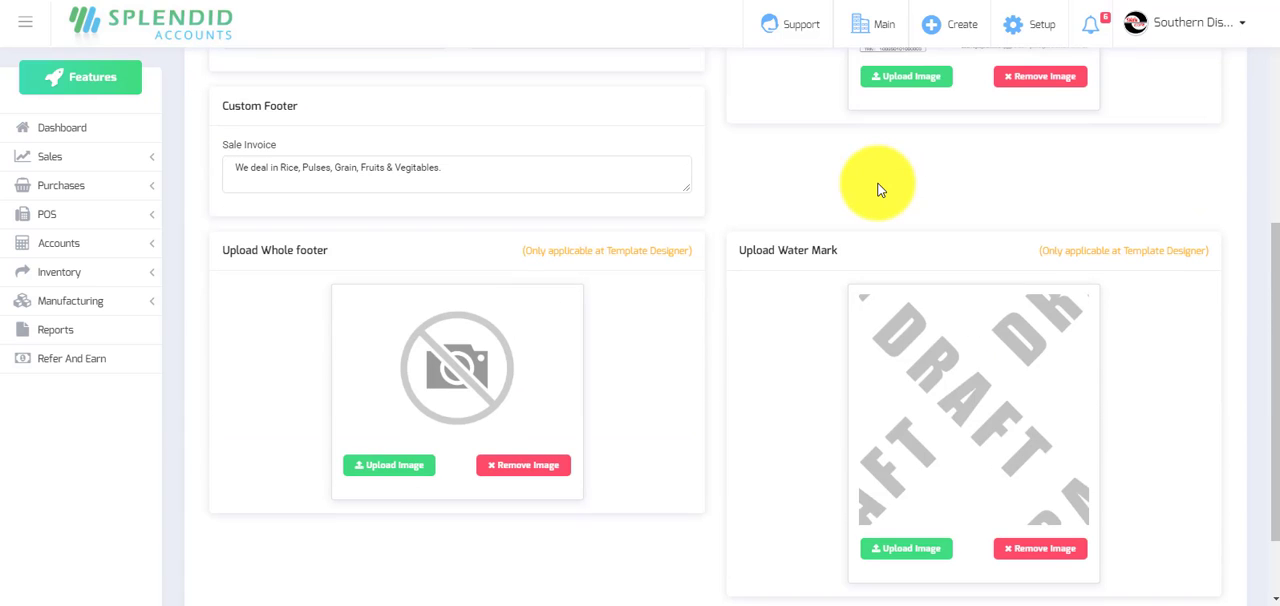
{"action": "left_click", "coordinate": [1043, 548]}
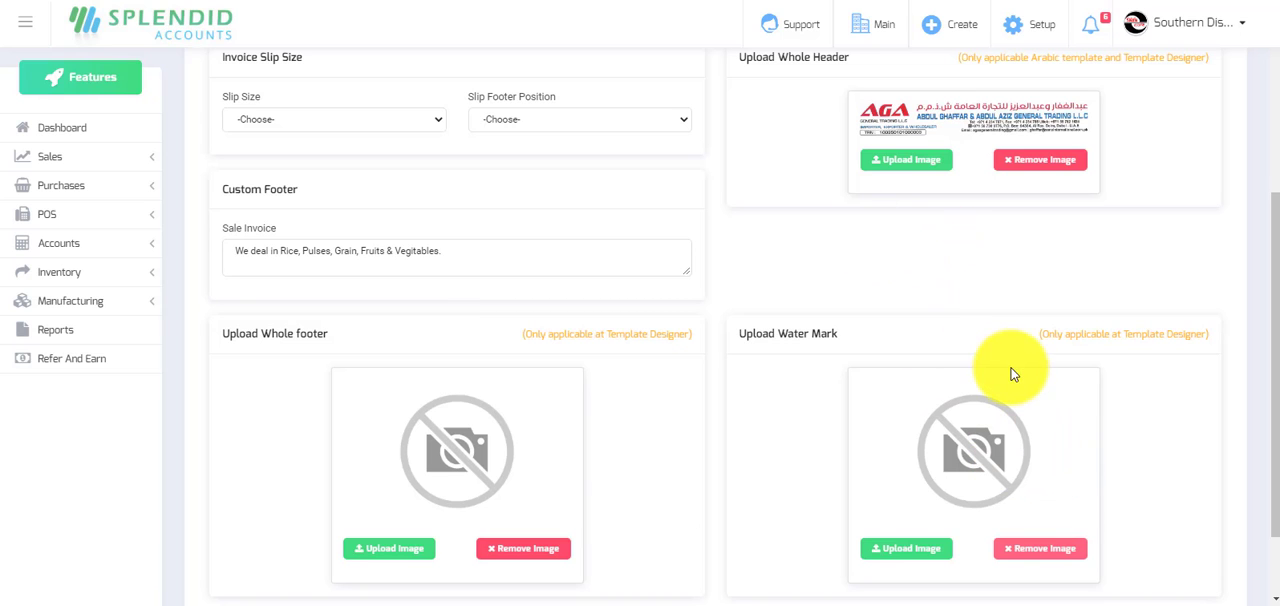
{"action": "left_click", "coordinate": [925, 552]}
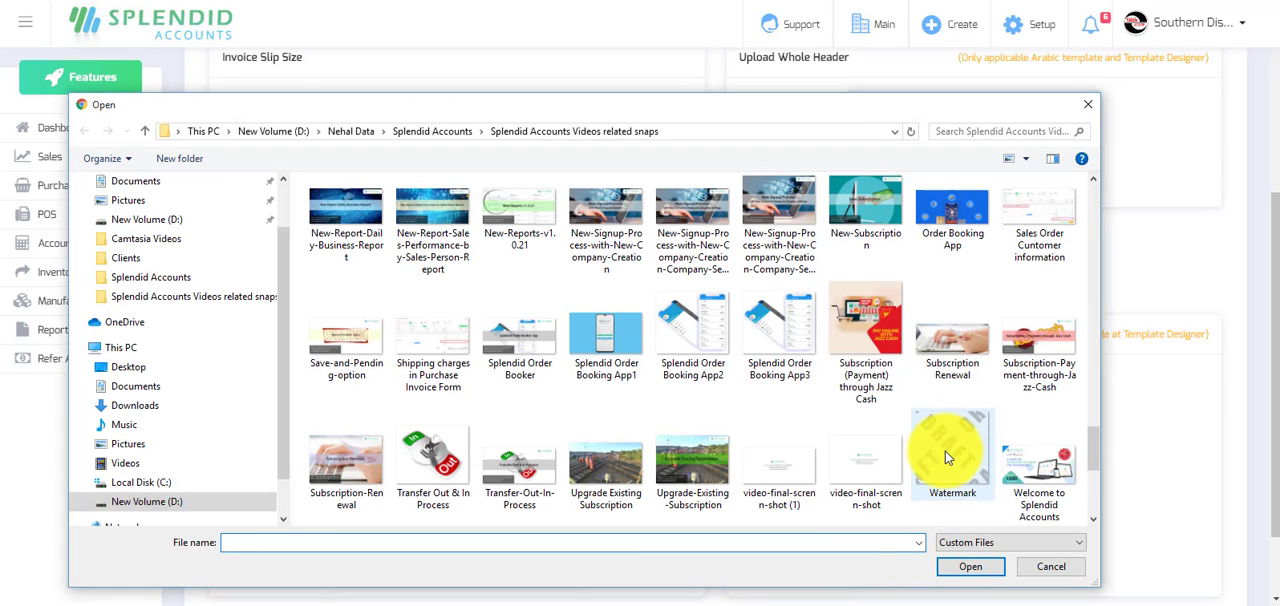
{"action": "left_click", "coordinate": [945, 435]}
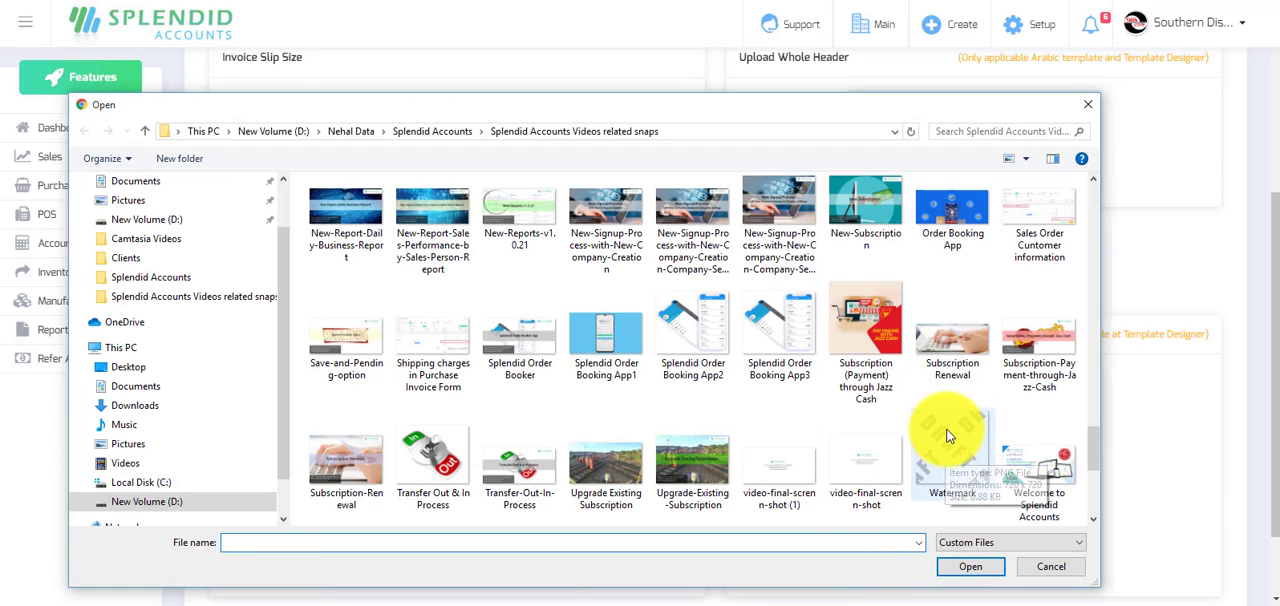
{"action": "double_click", "coordinate": [945, 435]}
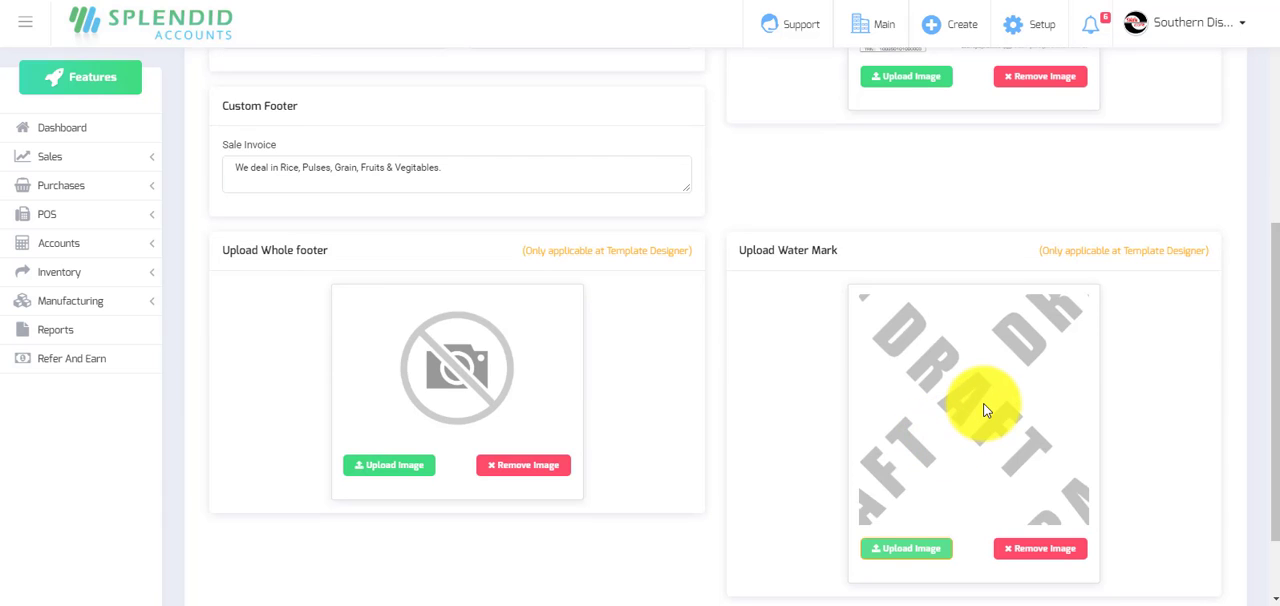
{"action": "scroll", "coordinate": [985, 410], "scroll_direction": "down", "scroll_amount": 2}
{"action": "left_click", "coordinate": [1205, 558]}
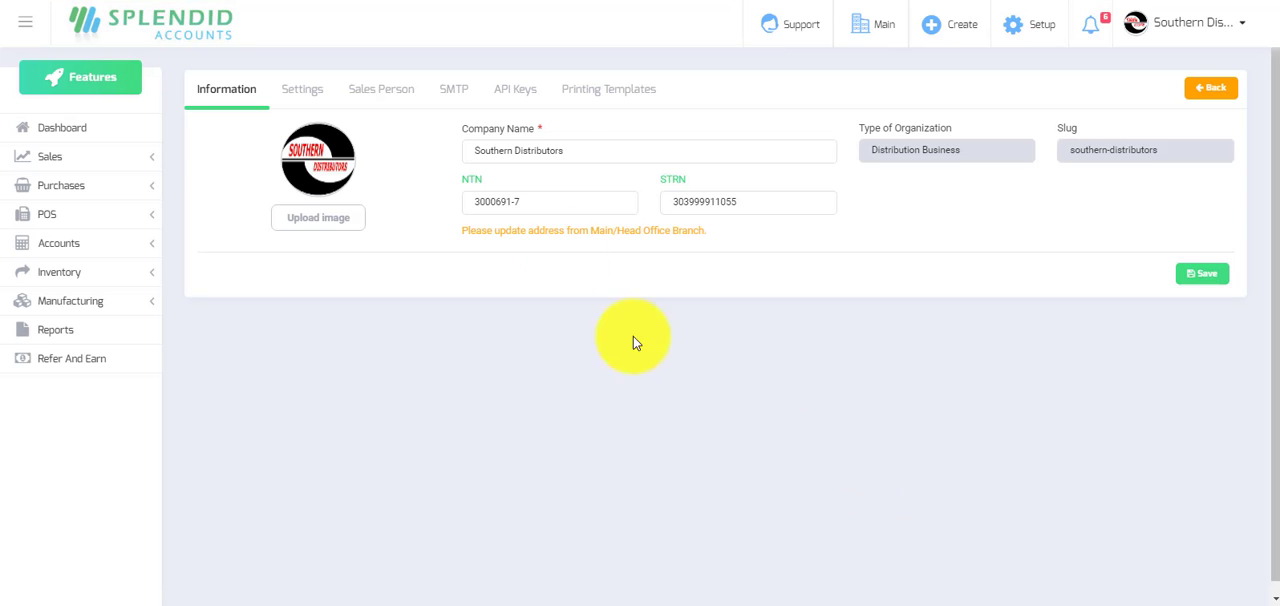
Open the custom Sale Invoice printing template for customization and look over its header options and preview.
{"action": "left_click", "coordinate": [591, 94]}
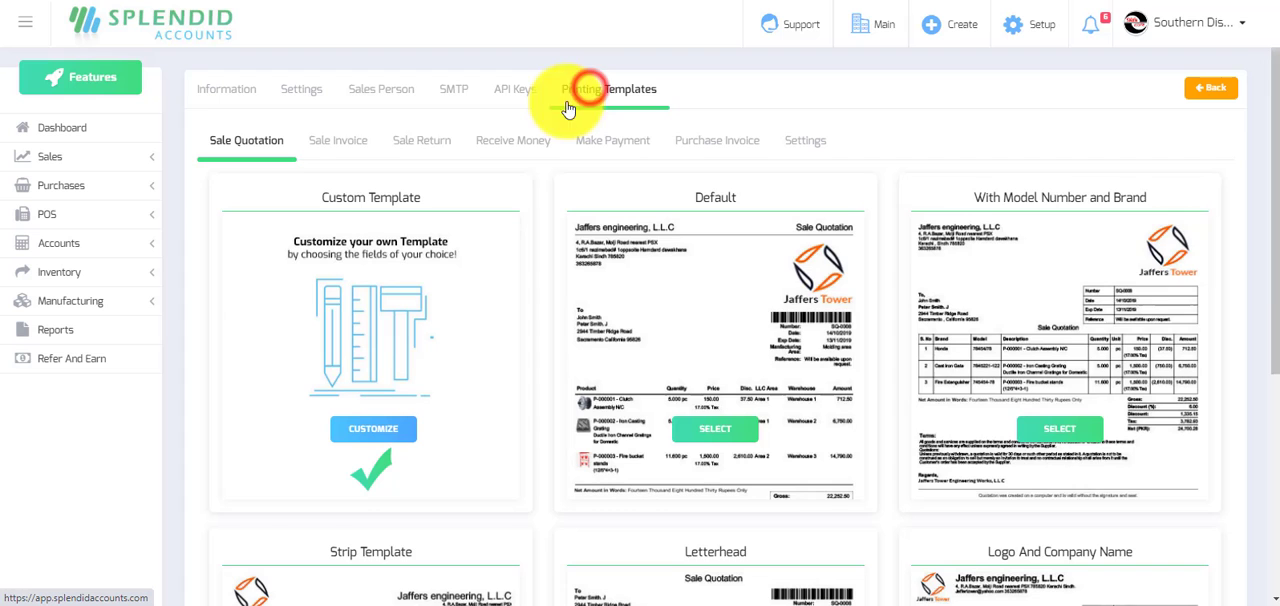
{"action": "left_click", "coordinate": [340, 142]}
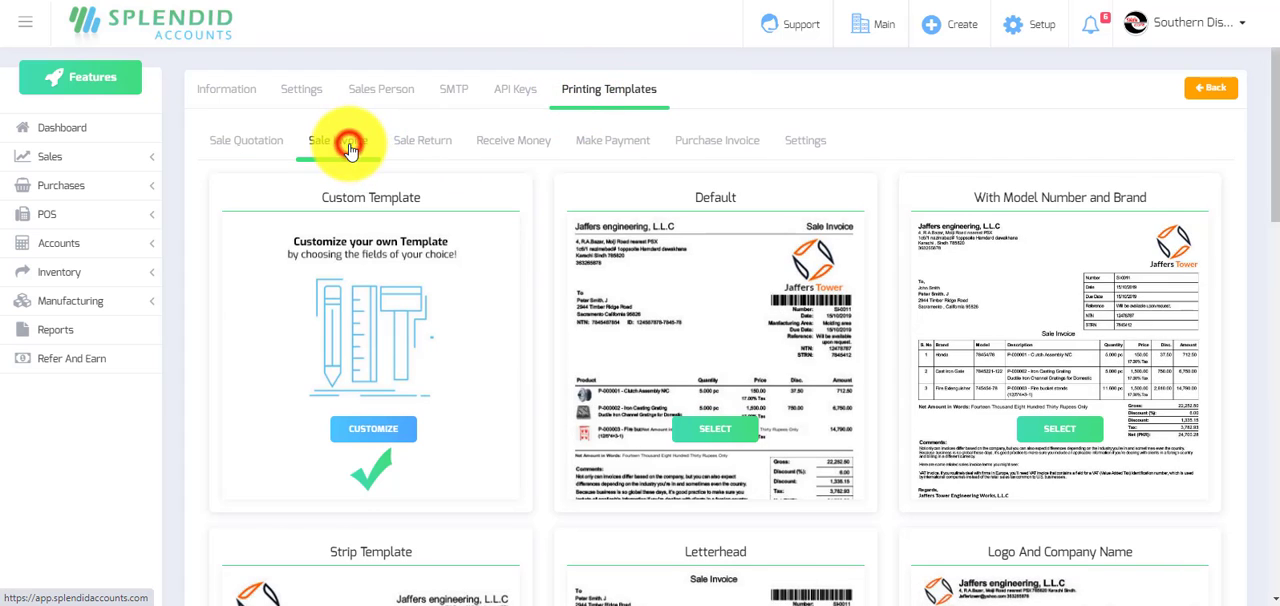
{"action": "left_click", "coordinate": [377, 437]}
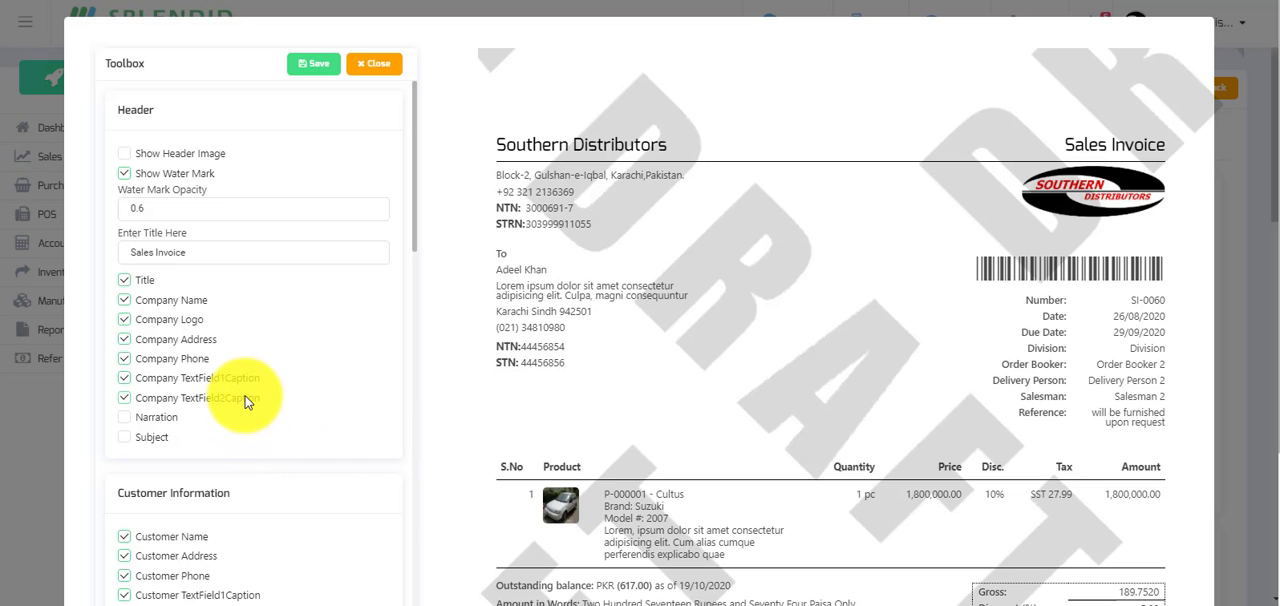
{"action": "scroll", "coordinate": [800, 366], "scroll_direction": "down", "scroll_amount": 3}
{"action": "scroll", "coordinate": [808, 366], "scroll_direction": "up", "scroll_amount": 2}
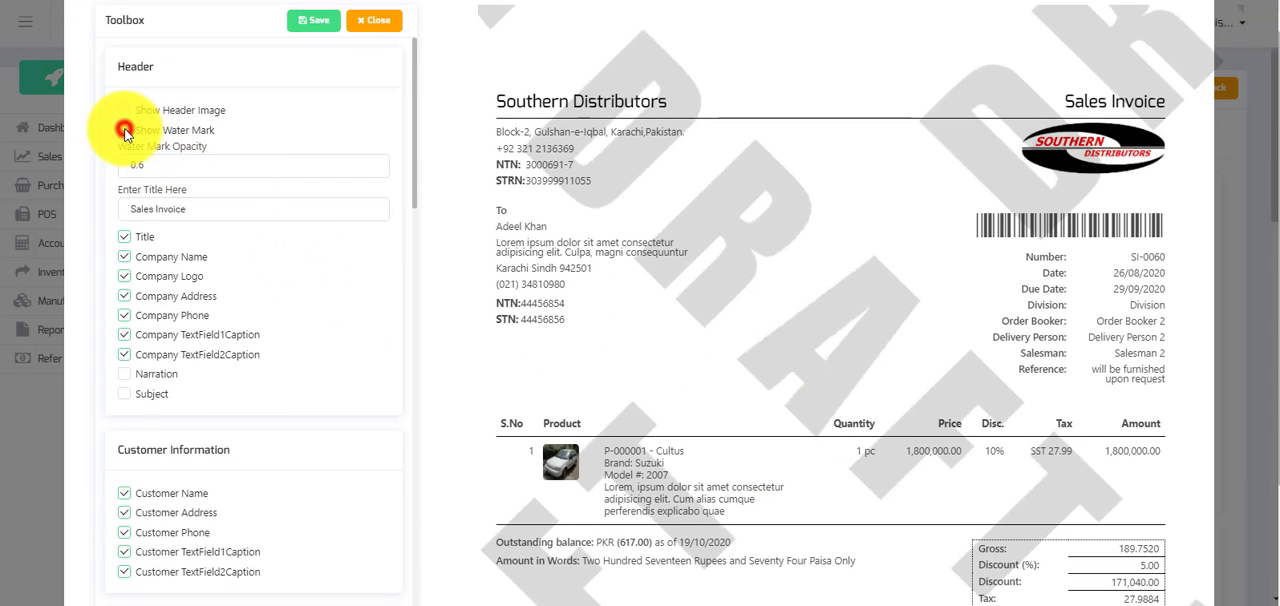
Switch the watermark off and on again, and the header image on and off again, to compare the invoice preview.
{"action": "left_click", "coordinate": [124, 131]}
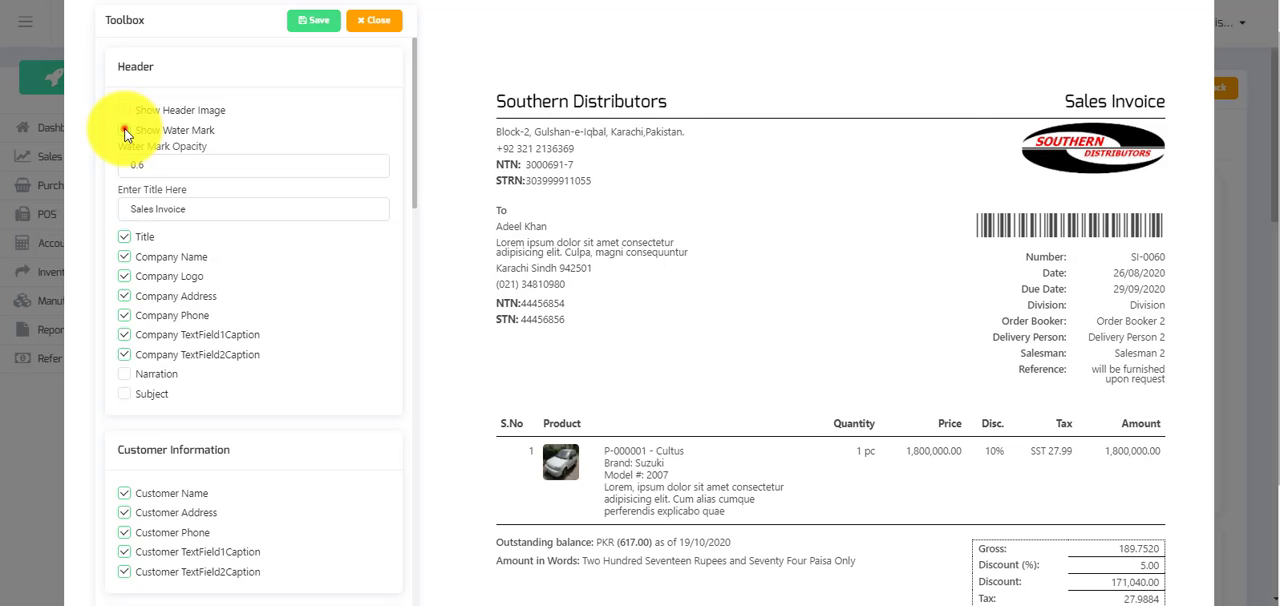
{"action": "left_click", "coordinate": [124, 131]}
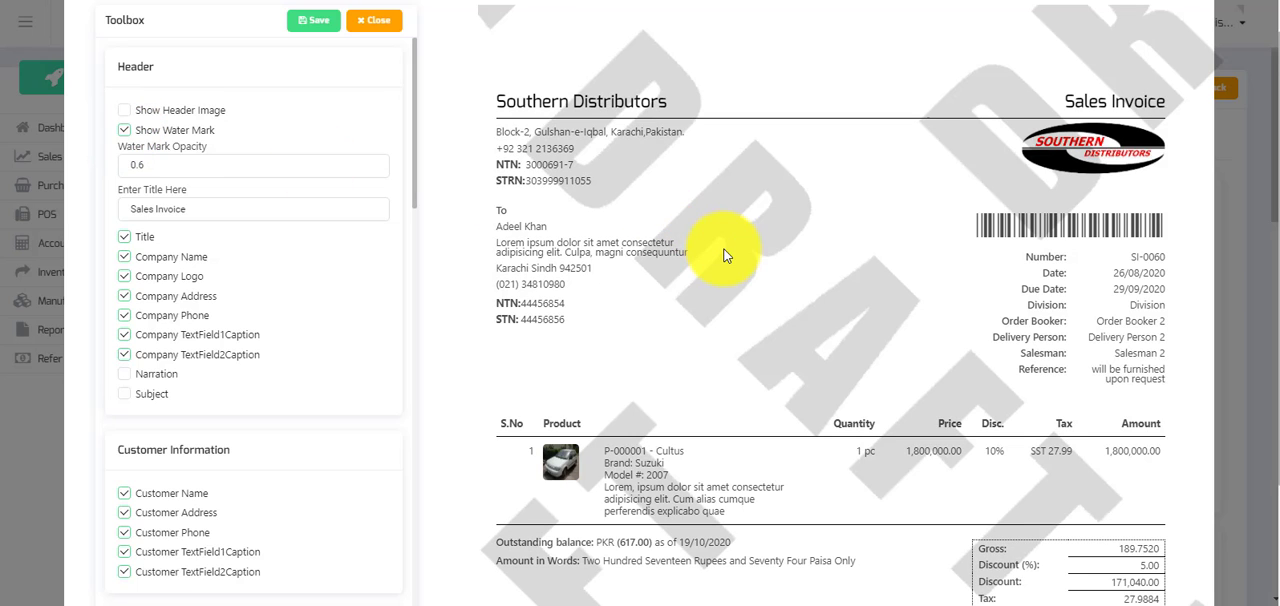
{"action": "scroll", "coordinate": [725, 255], "scroll_direction": "up", "scroll_amount": 1}
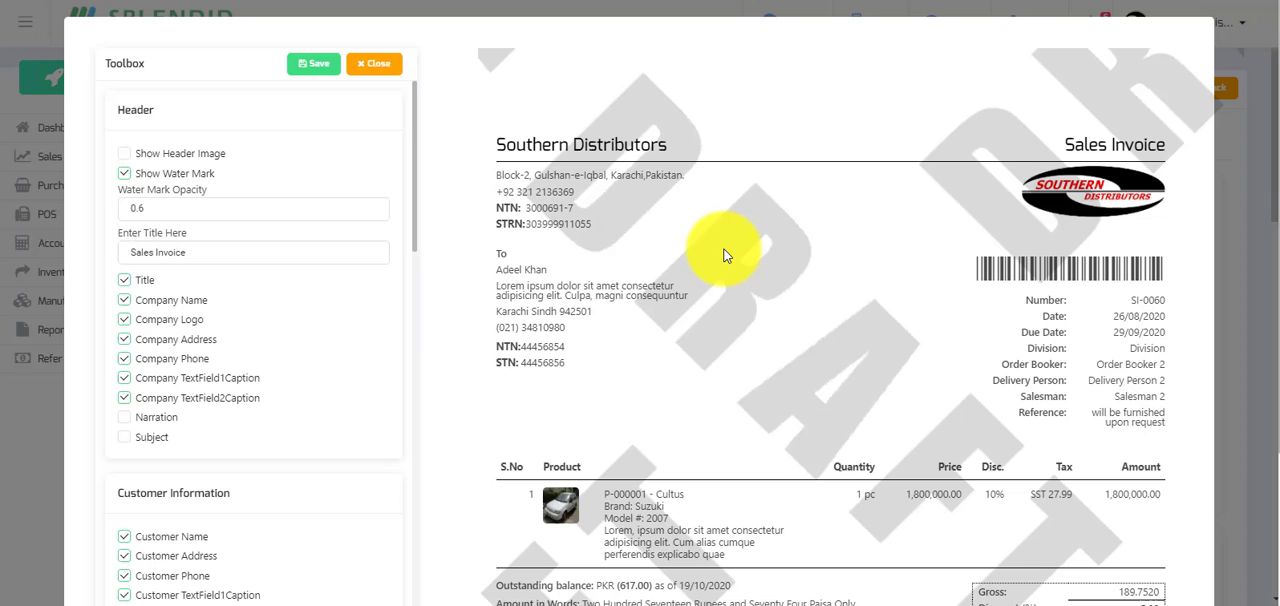
{"action": "left_click", "coordinate": [122, 158]}
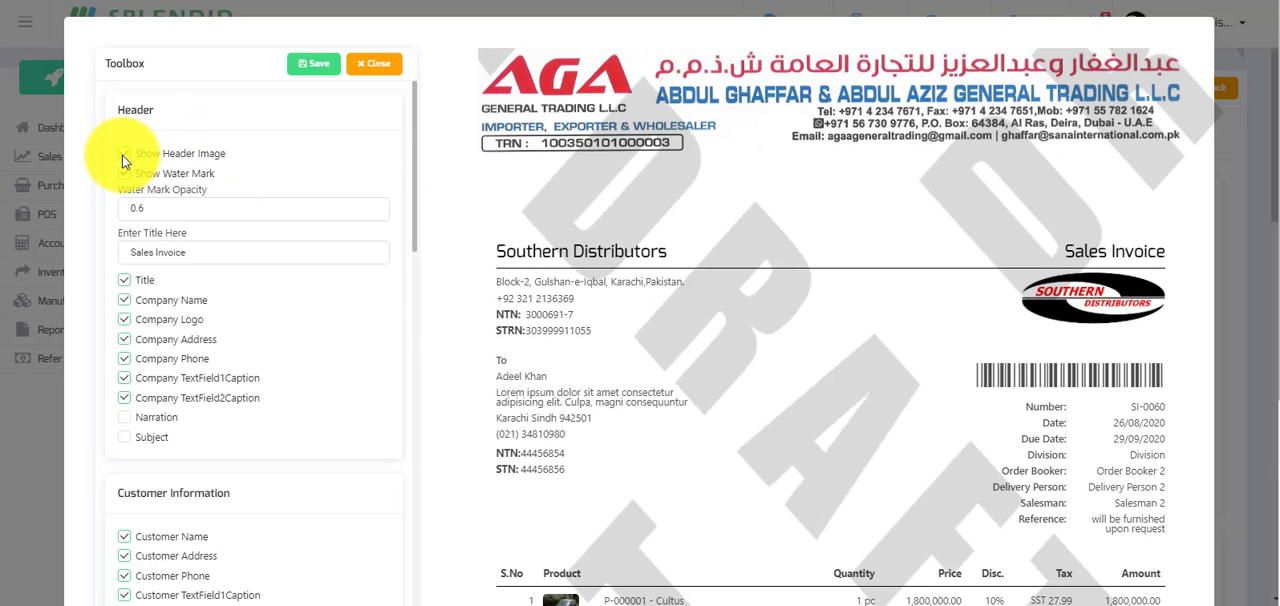
{"action": "left_click", "coordinate": [122, 156]}
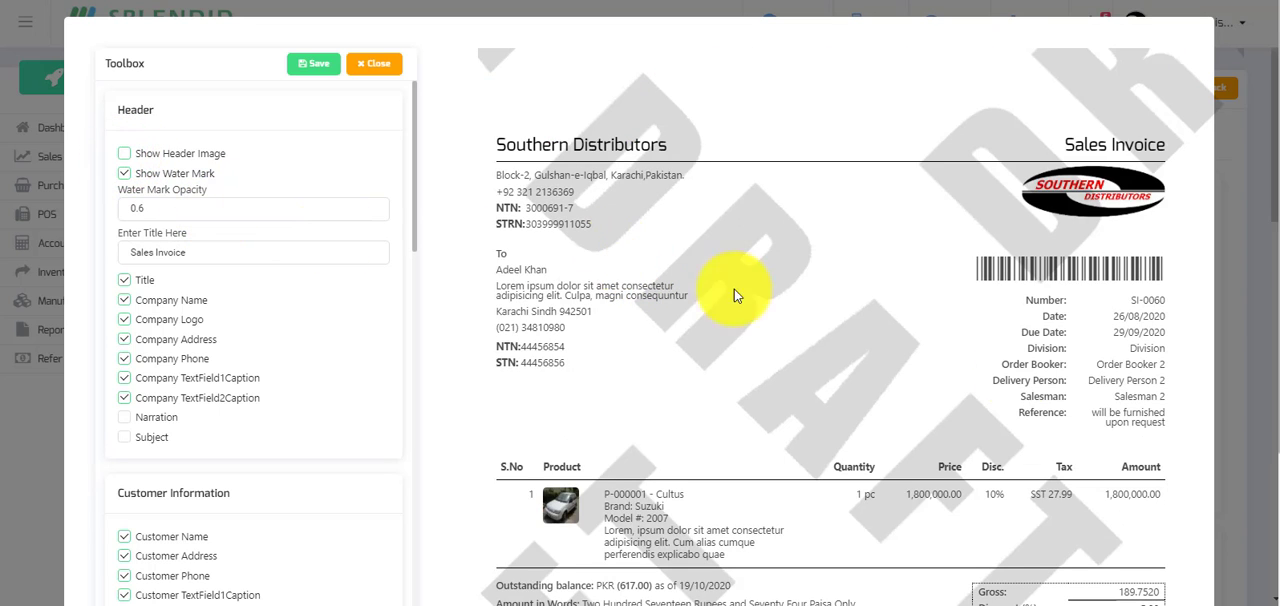
Save the custom sale invoice template and open the Sale Invoices list.
{"action": "left_click", "coordinate": [316, 68]}
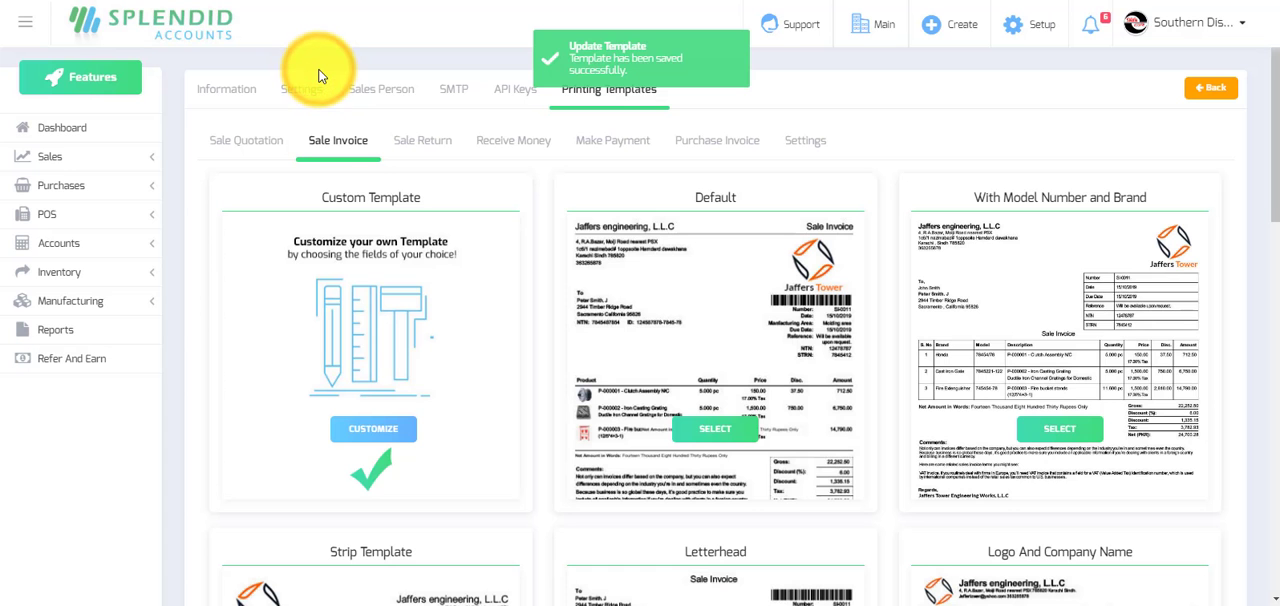
{"action": "left_click", "coordinate": [35, 157]}
{"action": "left_click", "coordinate": [42, 263]}
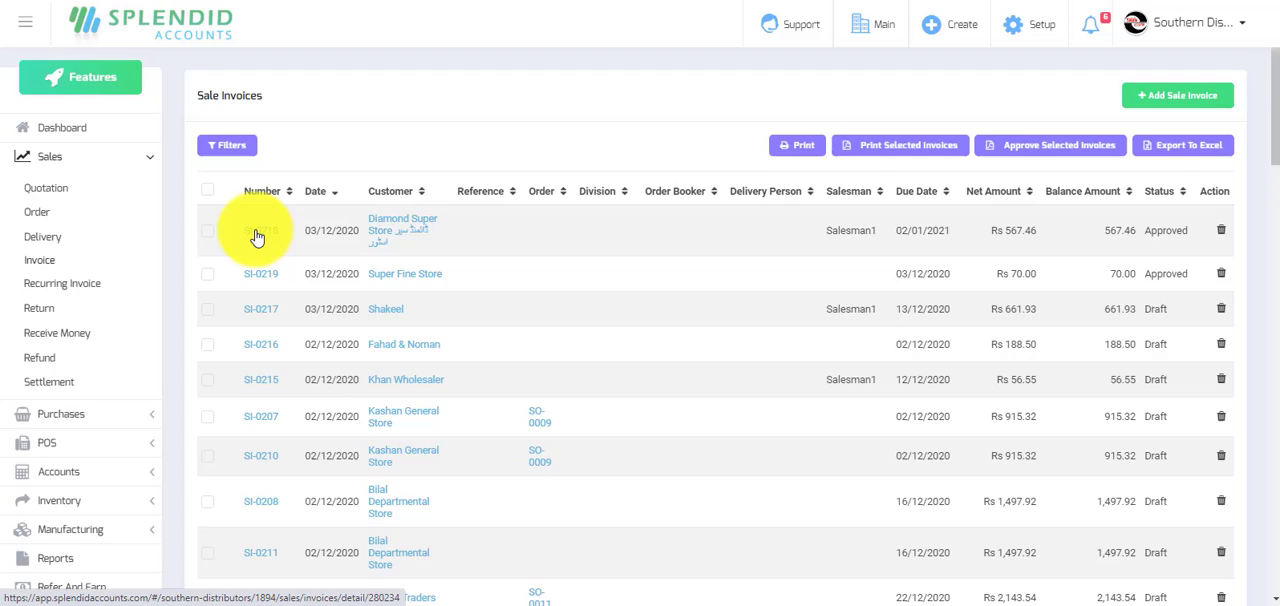
Open a sale invoice from the list, examine its print preview with the watermark down to the totals and footer, and close the preview.
{"action": "left_click", "coordinate": [257, 236]}
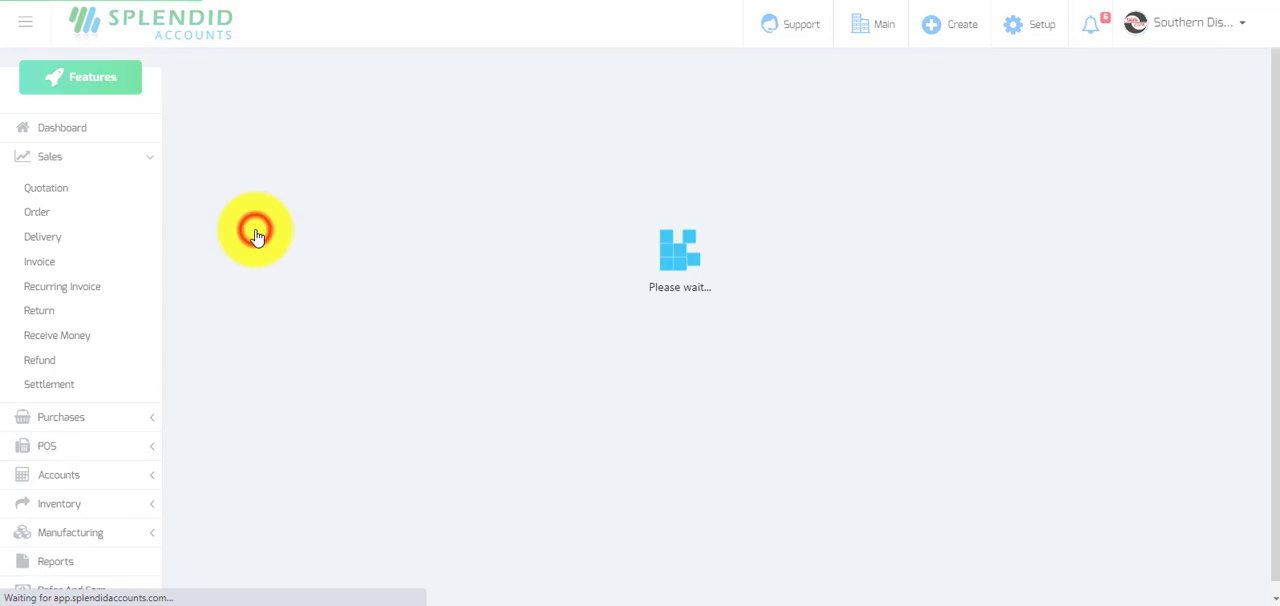
{"action": "scroll", "coordinate": [729, 432], "scroll_direction": "down", "scroll_amount": 5}
{"action": "left_click", "coordinate": [617, 491]}
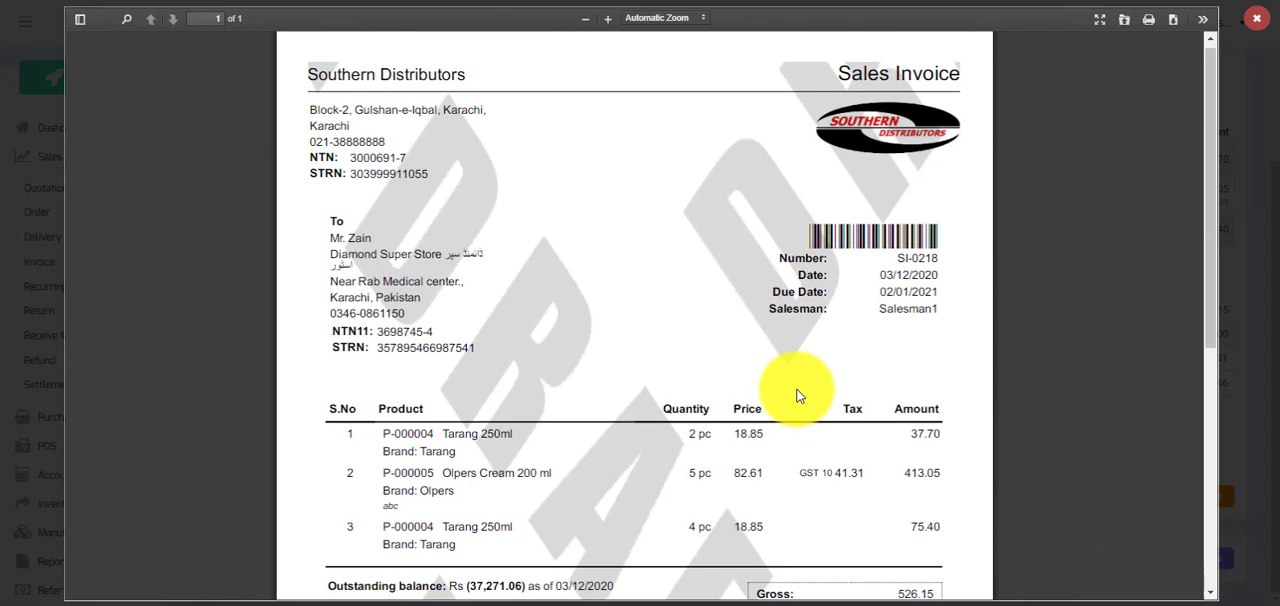
{"action": "scroll", "coordinate": [797, 396], "scroll_direction": "down", "scroll_amount": 3}
{"action": "scroll", "coordinate": [797, 396], "scroll_direction": "down", "scroll_amount": 3}
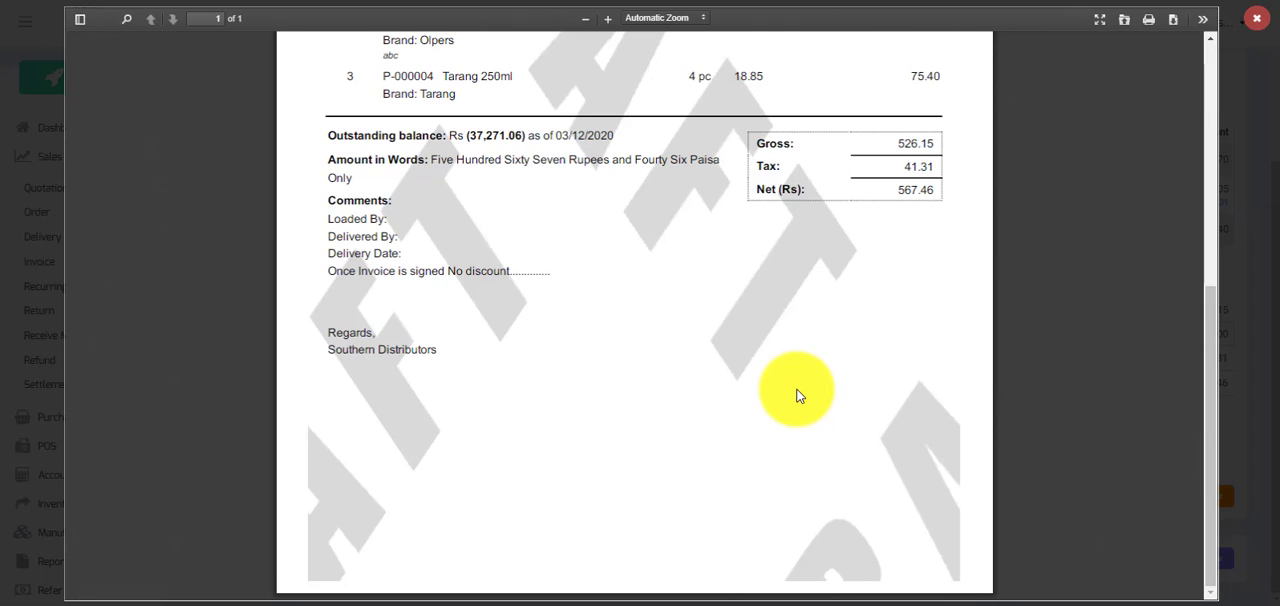
{"action": "scroll", "coordinate": [797, 396], "scroll_direction": "up", "scroll_amount": 4}
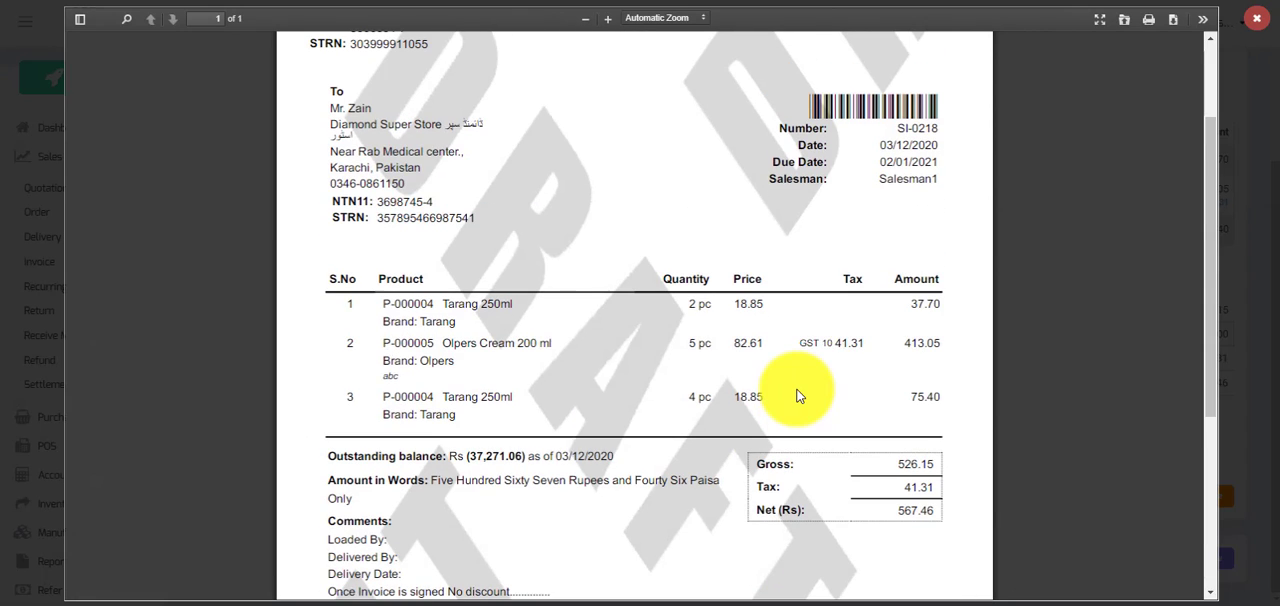
{"action": "left_click", "coordinate": [1263, 16]}
Return to the dashboard and open the custom Sale Invoice template for customization through the company's printing templates.
{"action": "left_click", "coordinate": [62, 127]}
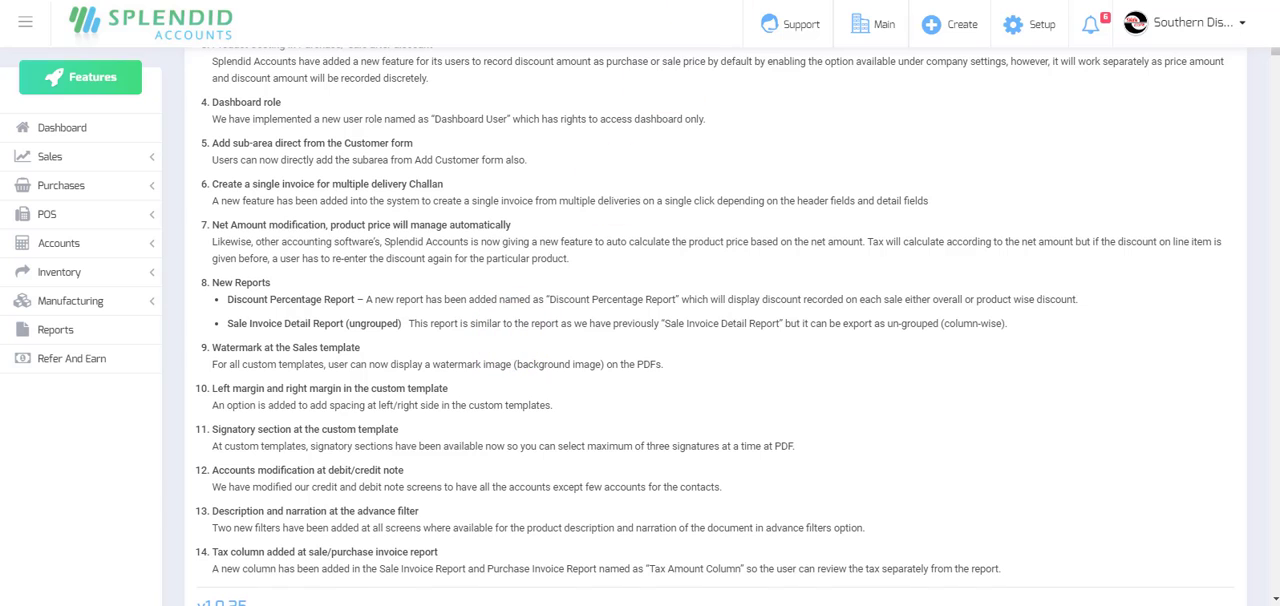
{"action": "left_click", "coordinate": [1240, 24]}
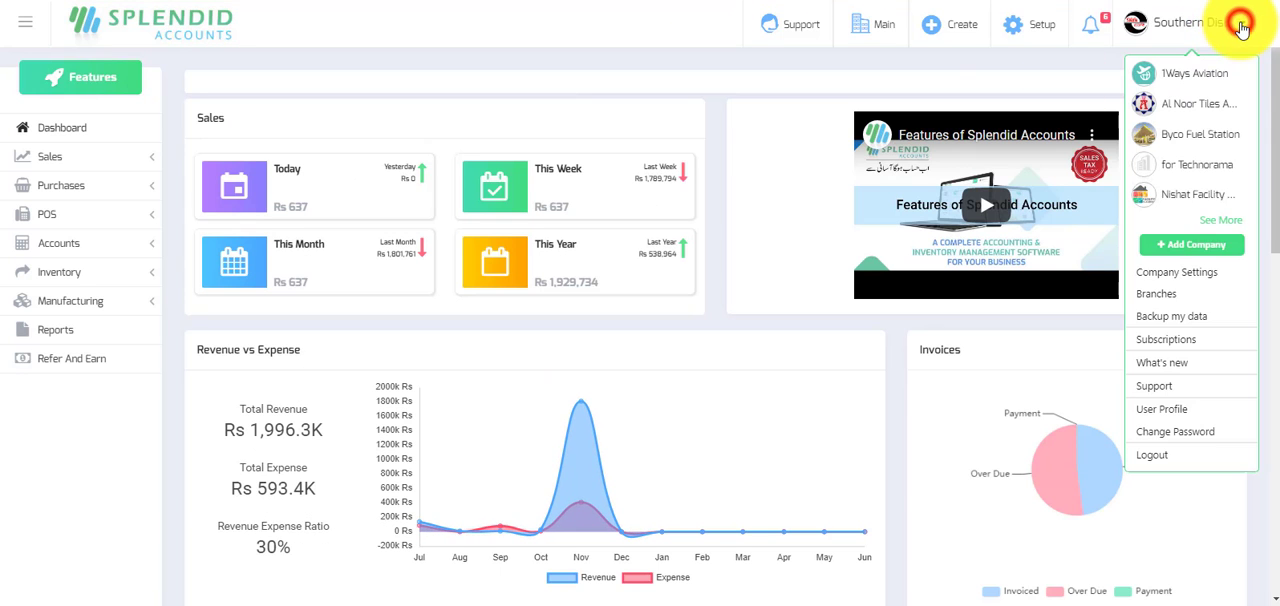
{"action": "left_click", "coordinate": [1178, 273]}
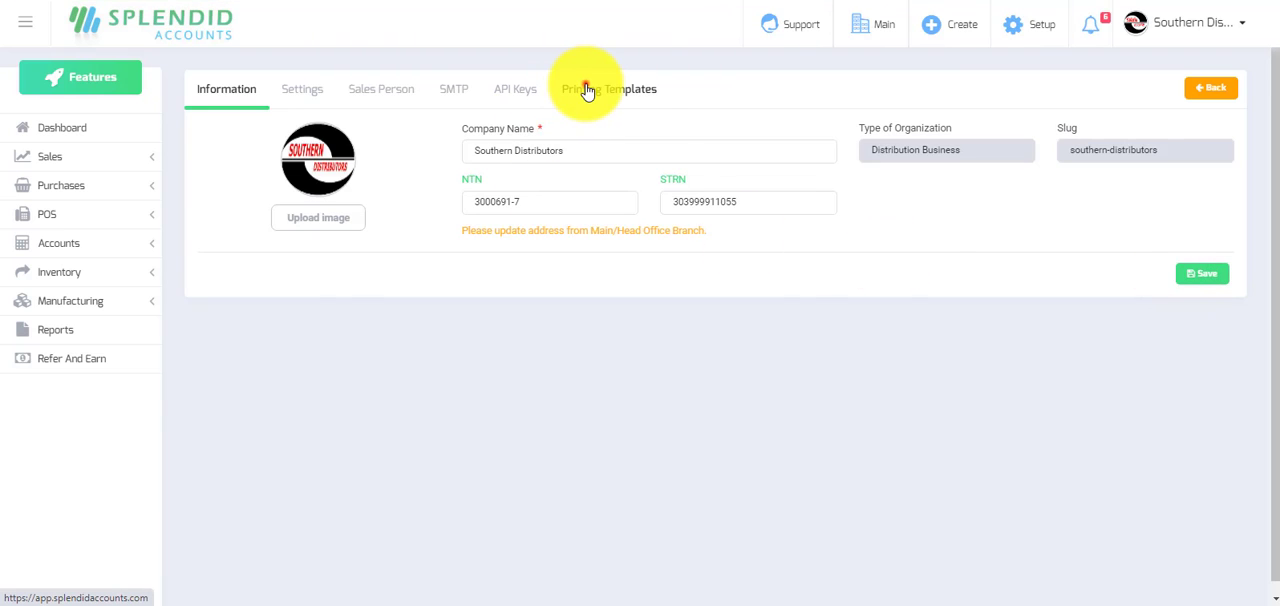
{"action": "left_click", "coordinate": [586, 90]}
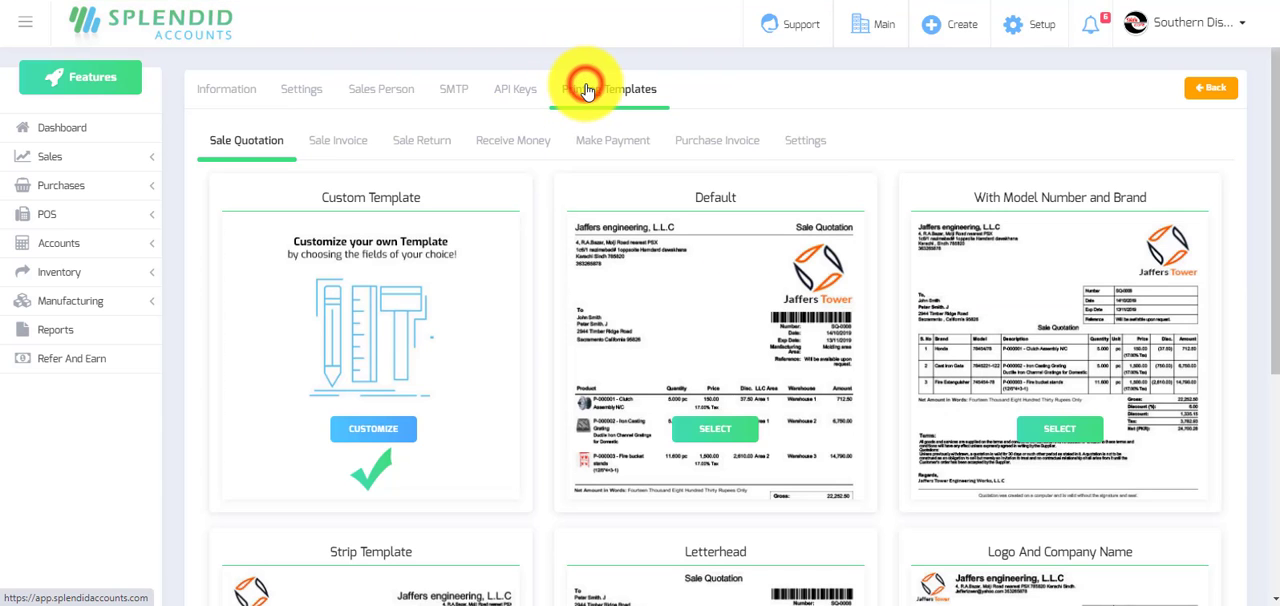
{"action": "left_click", "coordinate": [340, 145]}
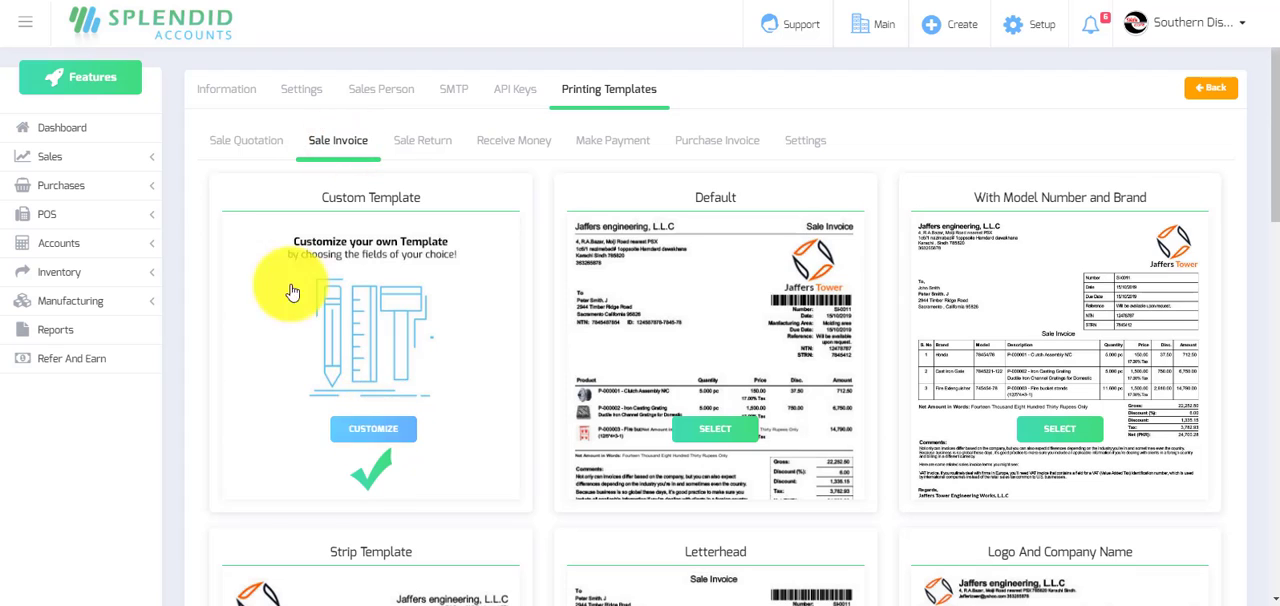
{"action": "left_click", "coordinate": [368, 427]}
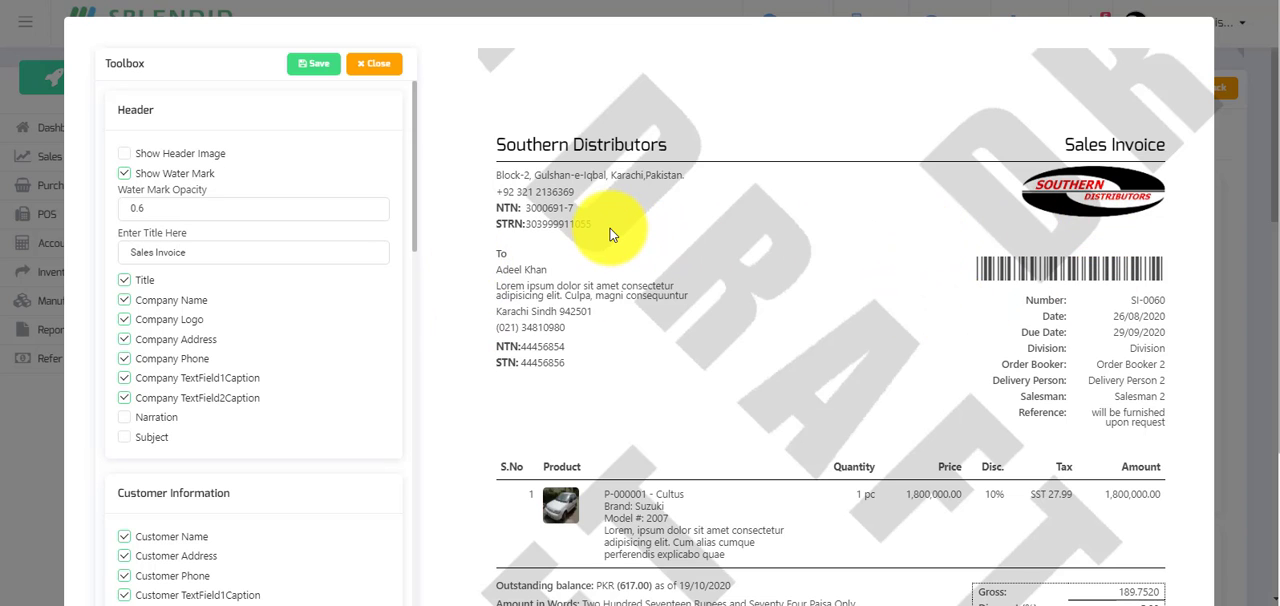
Try left margins of 50, 500 and 5 in the custom invoice template's Margin Section.
{"action": "scroll", "coordinate": [610, 228], "scroll_direction": "down", "scroll_amount": 2}
{"action": "scroll", "coordinate": [288, 347], "scroll_direction": "down", "scroll_amount": 10}
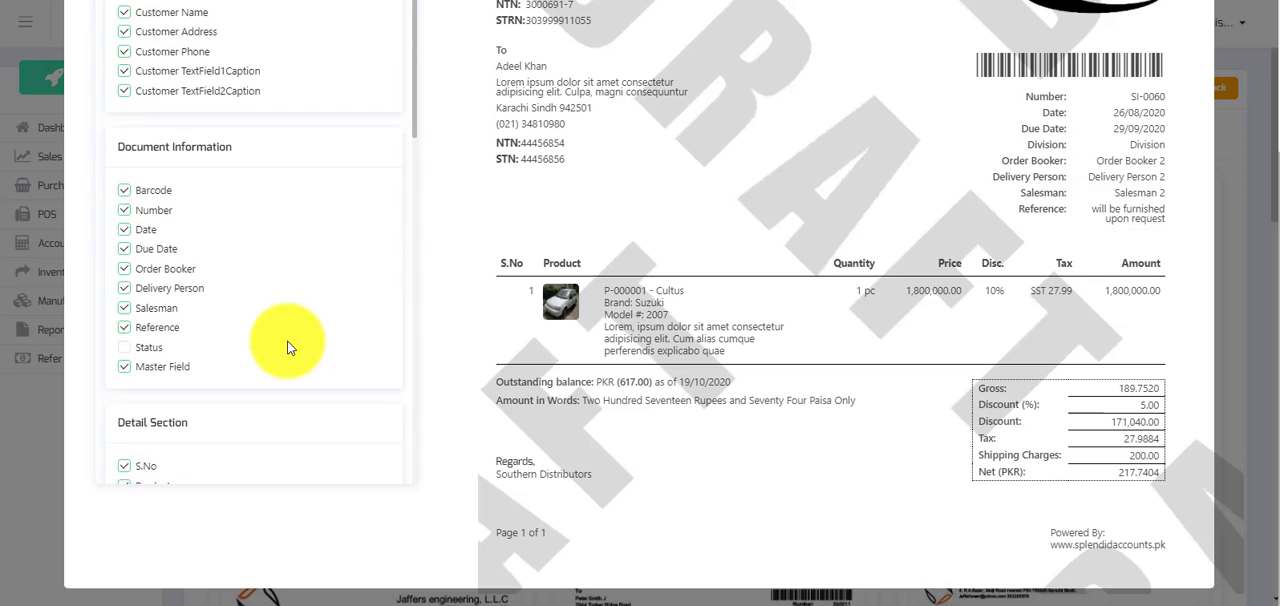
{"action": "scroll", "coordinate": [287, 347], "scroll_direction": "down", "scroll_amount": 8}
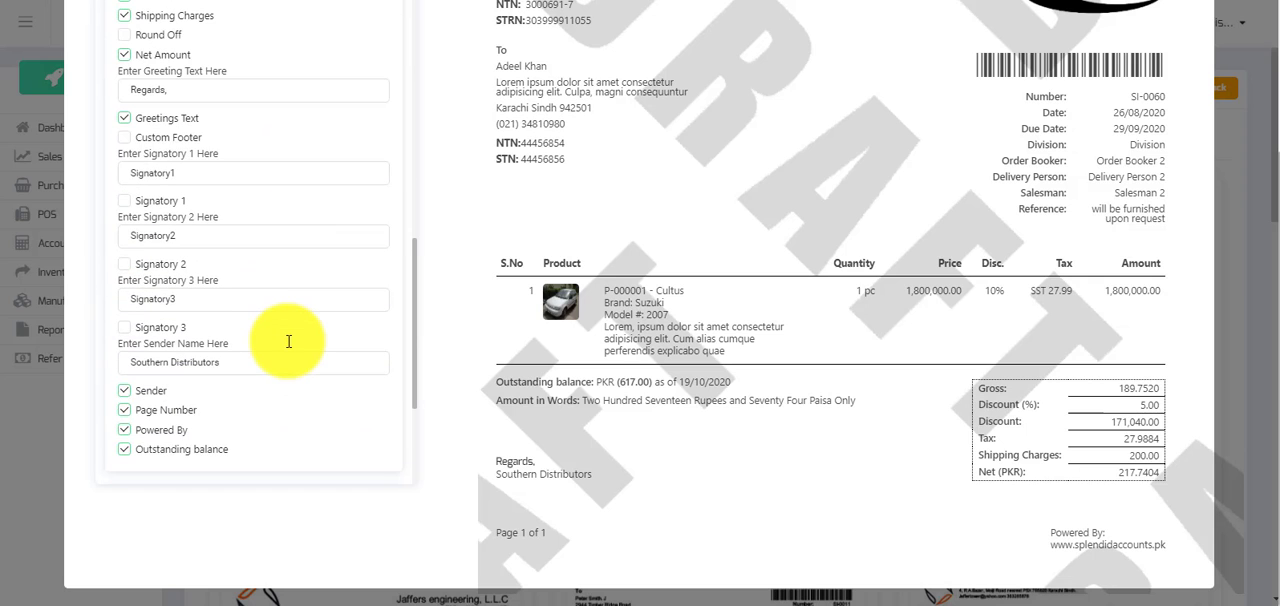
{"action": "scroll", "coordinate": [288, 341], "scroll_direction": "down", "scroll_amount": 5}
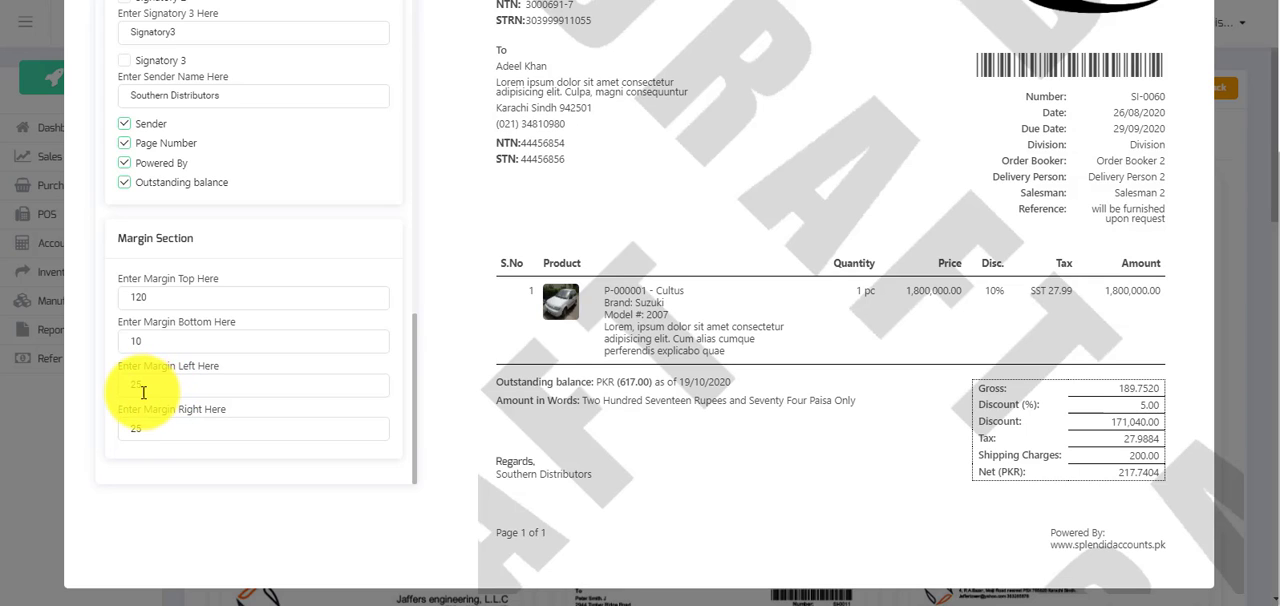
{"action": "left_click_drag", "start_coordinate": [143, 384], "coordinate": [105, 384]}
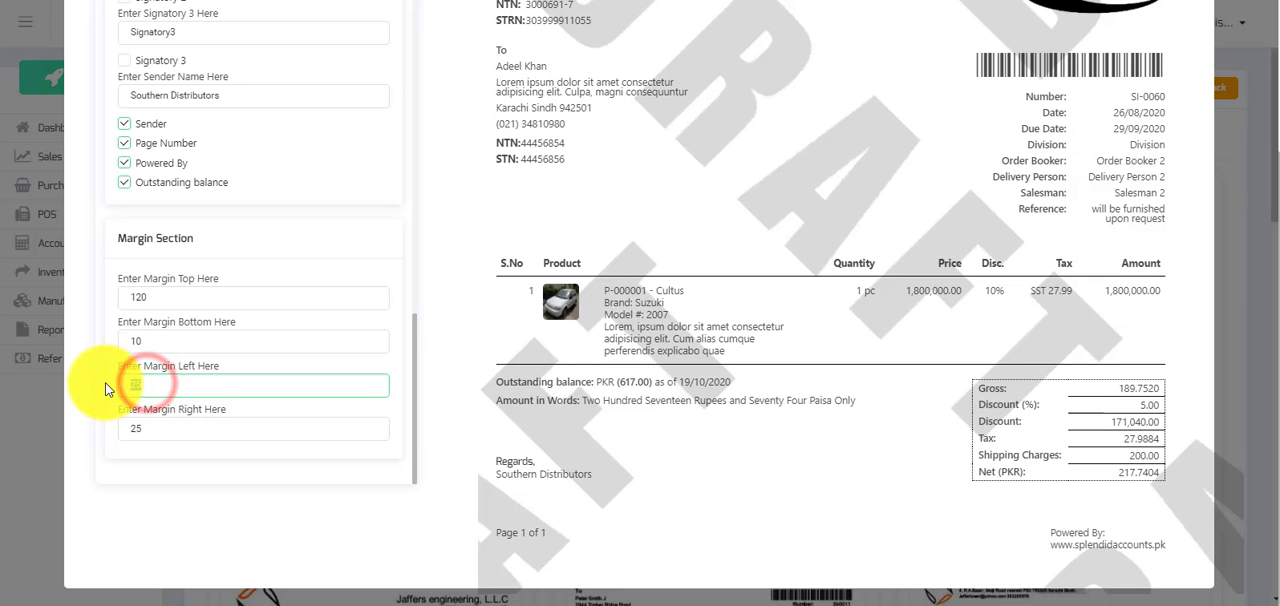
{"action": "type", "text": "50"}
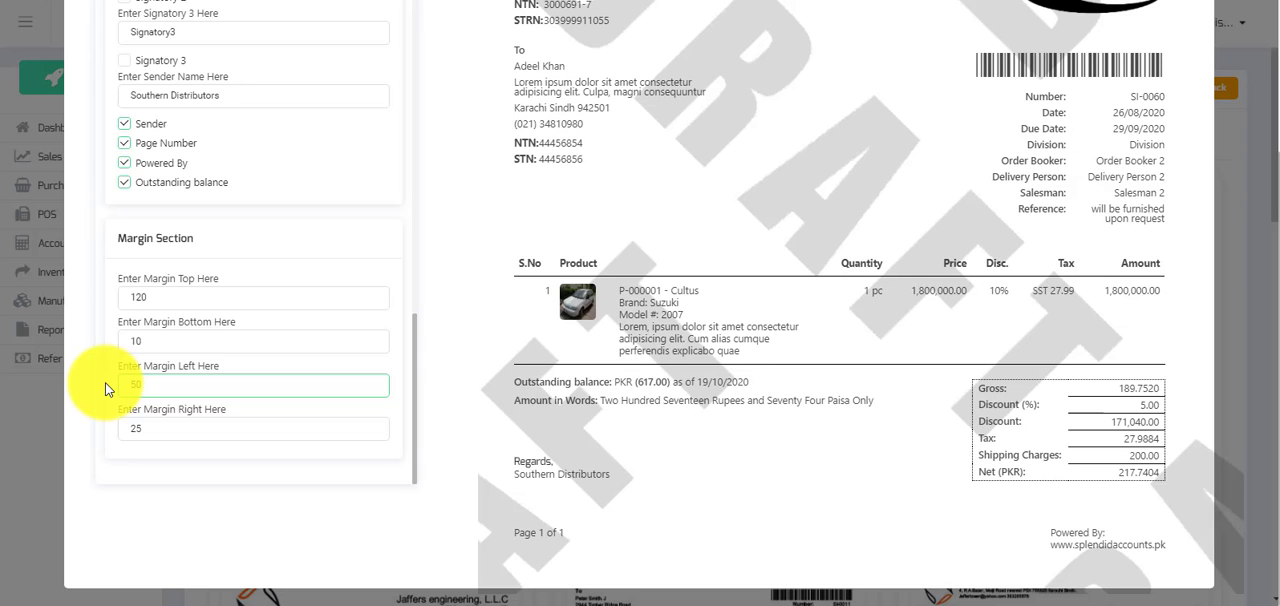
{"action": "type", "text": "0"}
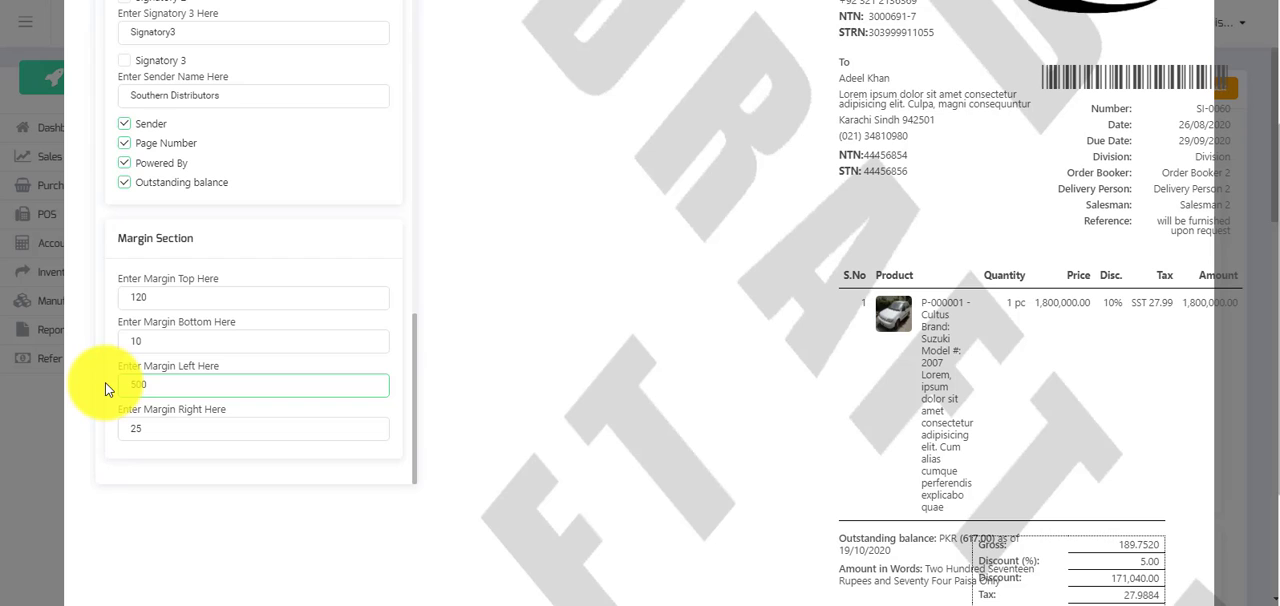
{"action": "key", "text": "BackSpace"}
{"action": "key", "text": "BackSpace"}
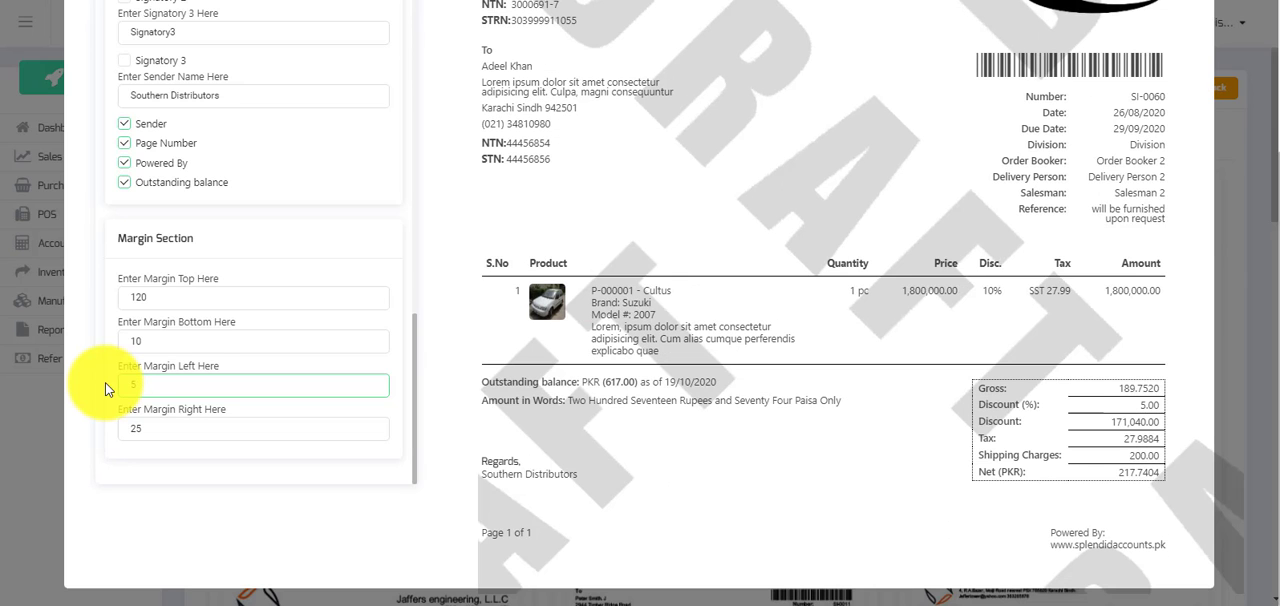
Try a right margin of 2 in the invoice template and close the customization without saving.
{"action": "left_click", "coordinate": [154, 433]}
{"action": "key", "text": "BackSpace"}
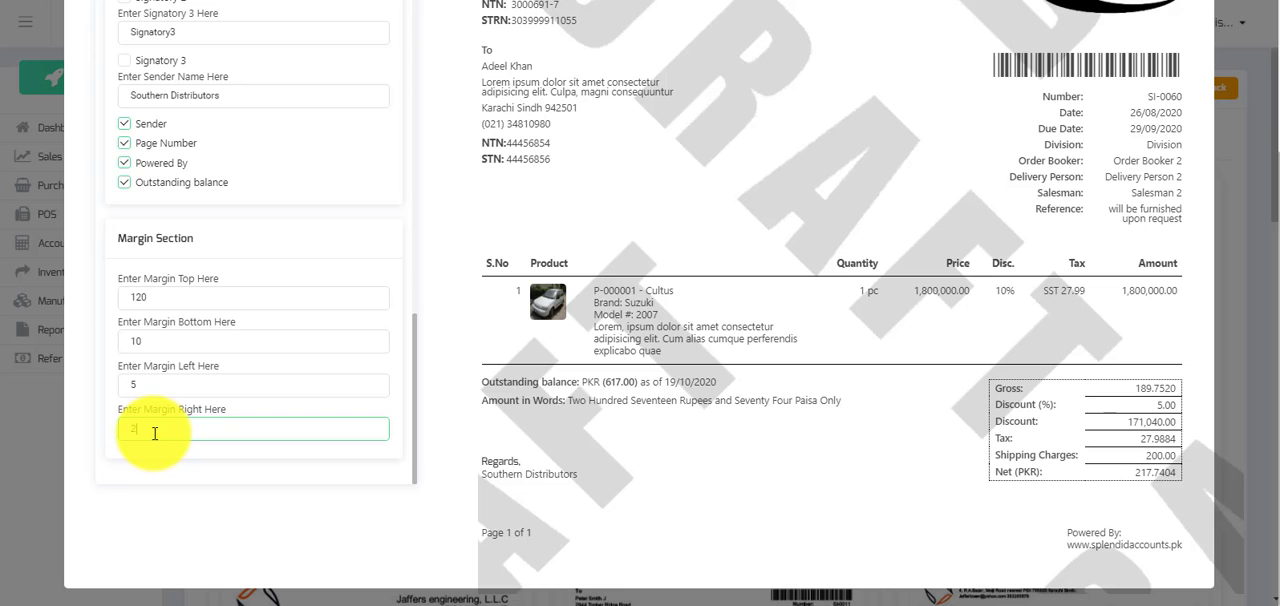
{"action": "scroll", "coordinate": [620, 289], "scroll_direction": "up", "scroll_amount": 3}
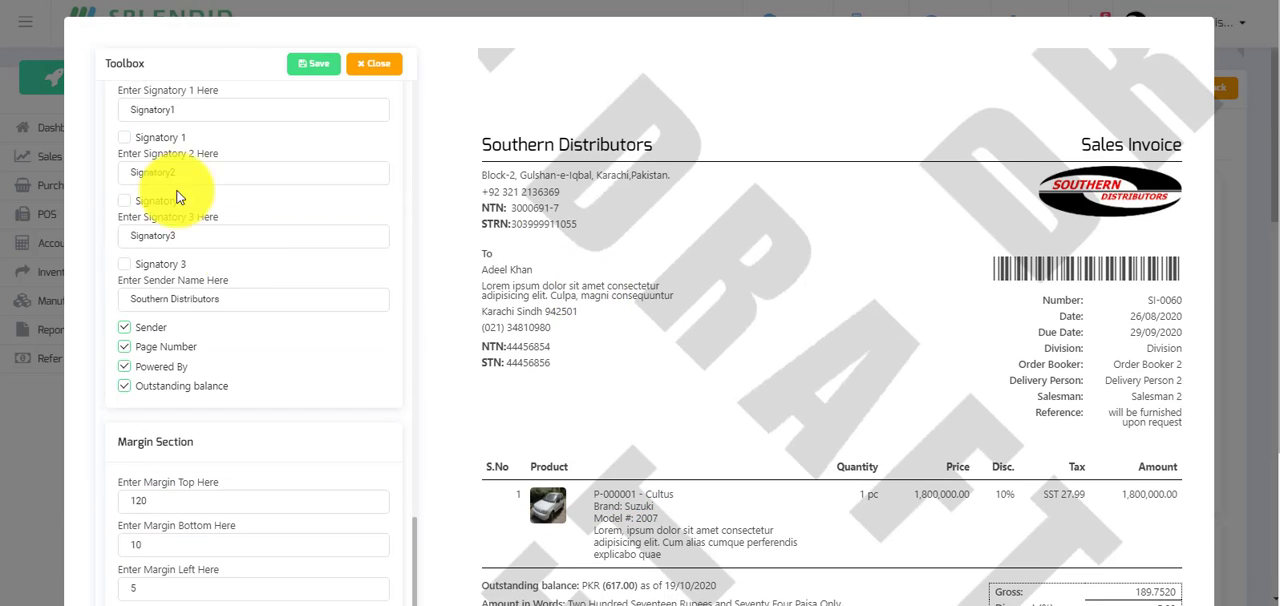
{"action": "left_click", "coordinate": [380, 66]}
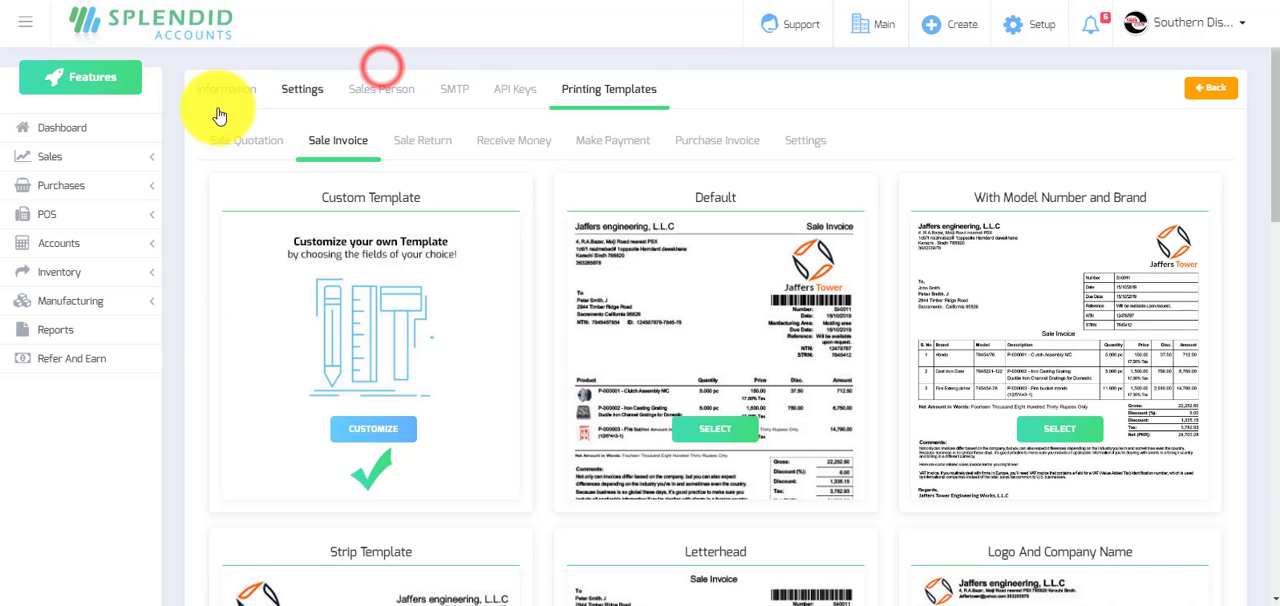
Go back to the dashboard and reopen the custom Sale Invoice template from the company settings' printing templates.
{"action": "left_click", "coordinate": [65, 127]}
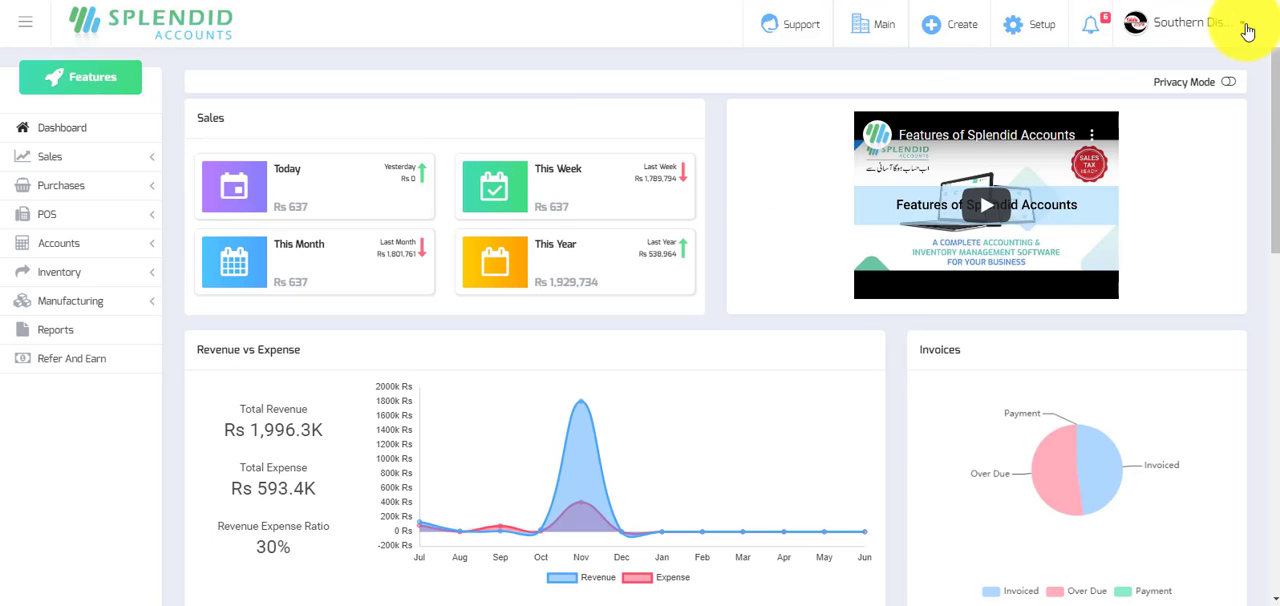
{"action": "left_click", "coordinate": [1243, 25]}
{"action": "left_click", "coordinate": [1184, 272]}
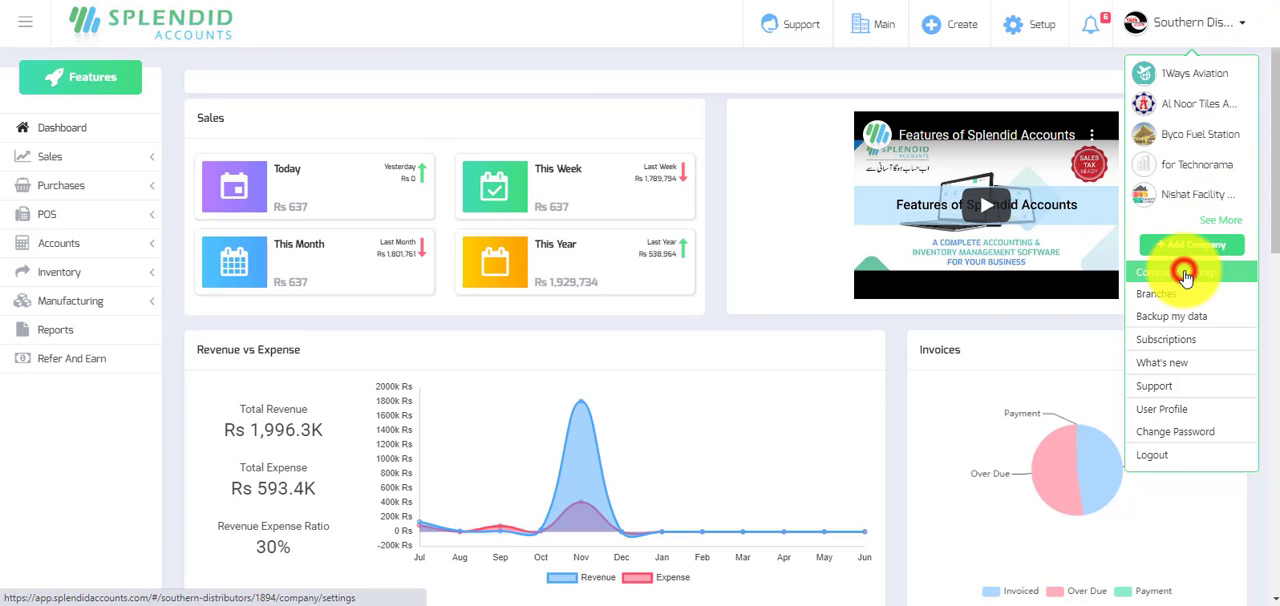
{"action": "left_click", "coordinate": [609, 89]}
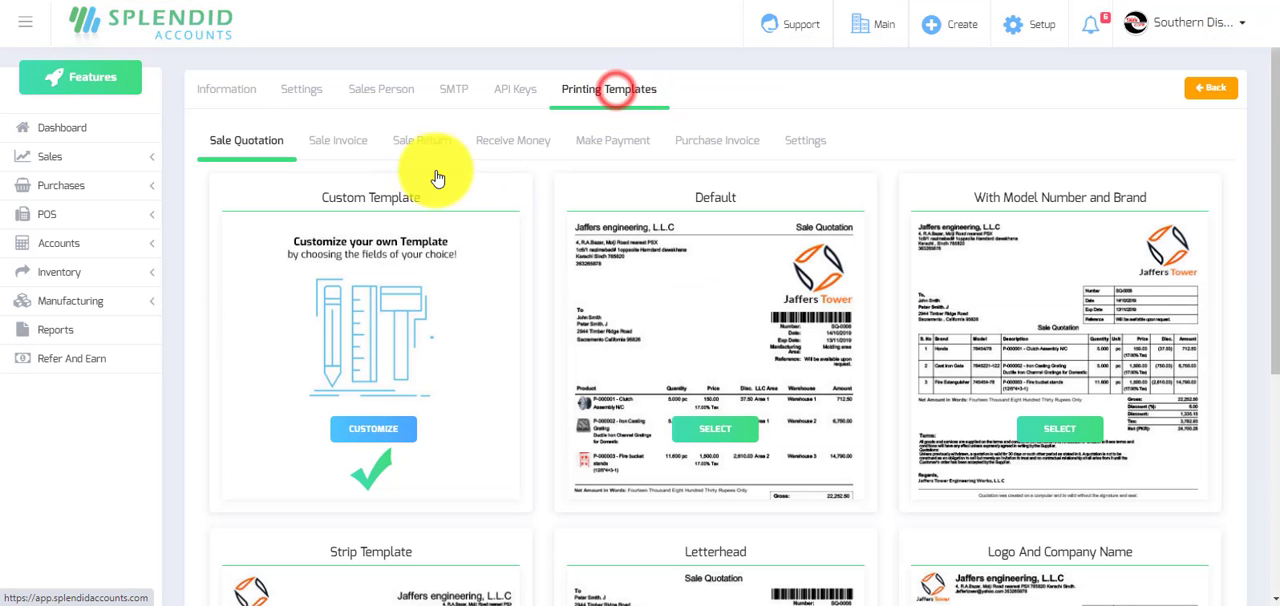
{"action": "left_click", "coordinate": [340, 140]}
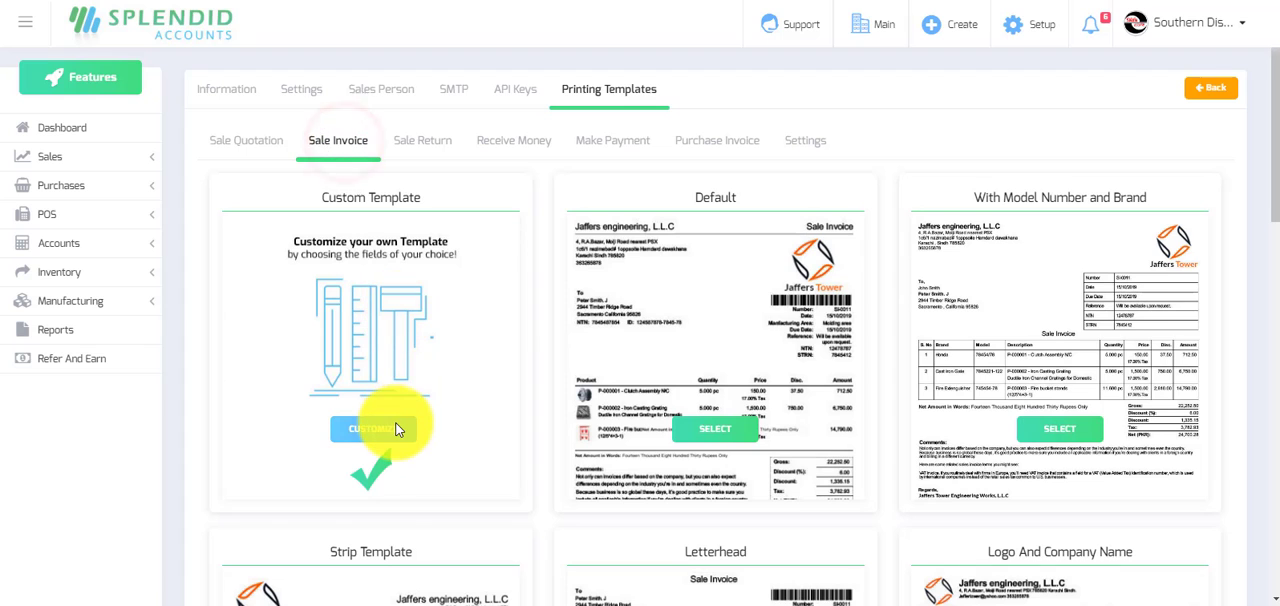
{"action": "left_click", "coordinate": [396, 430]}
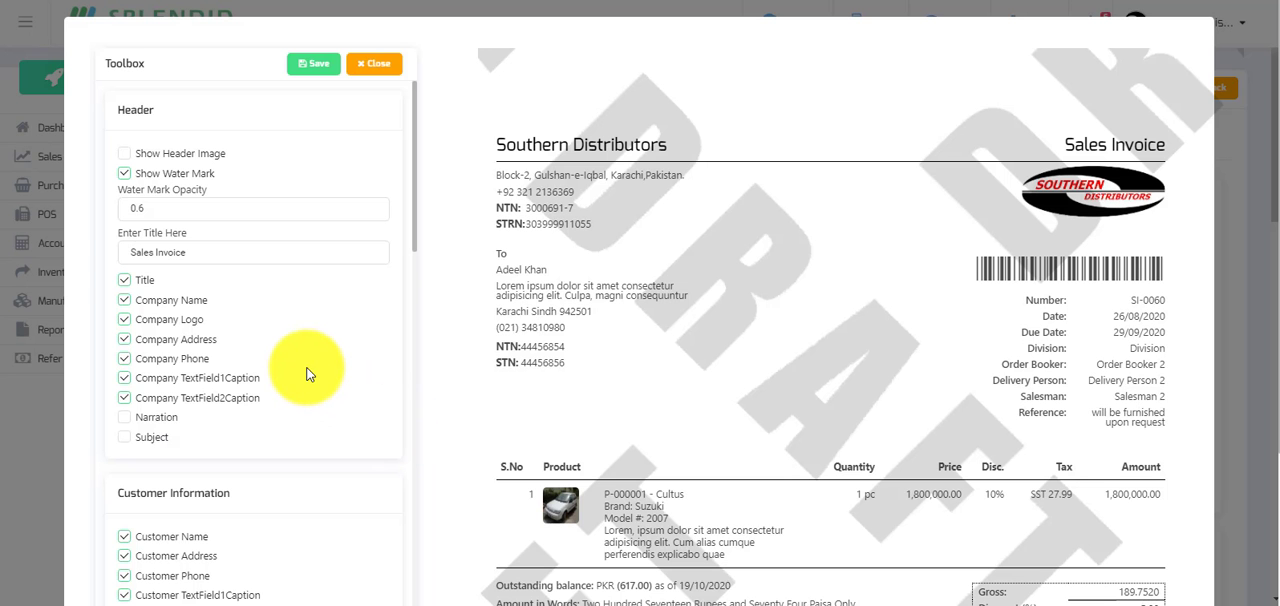
Enable Signatory 1 on the custom invoice template and set its label to "Prepared By".
{"action": "scroll", "coordinate": [307, 374], "scroll_direction": "down", "scroll_amount": 10}
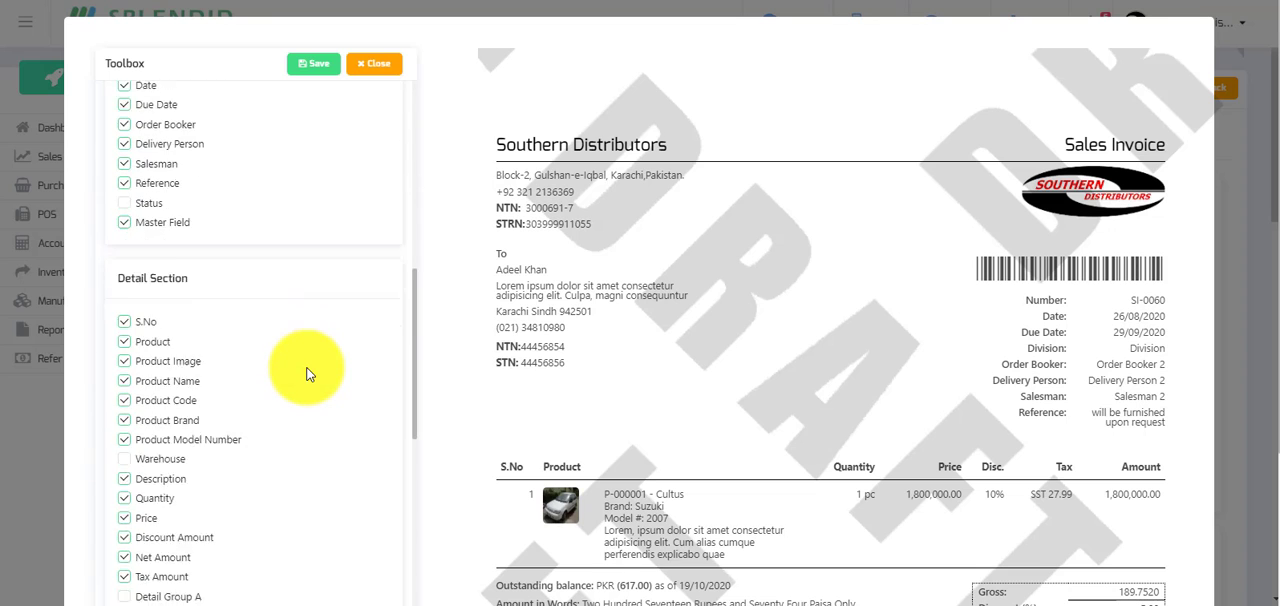
{"action": "scroll", "coordinate": [307, 374], "scroll_direction": "down", "scroll_amount": 10}
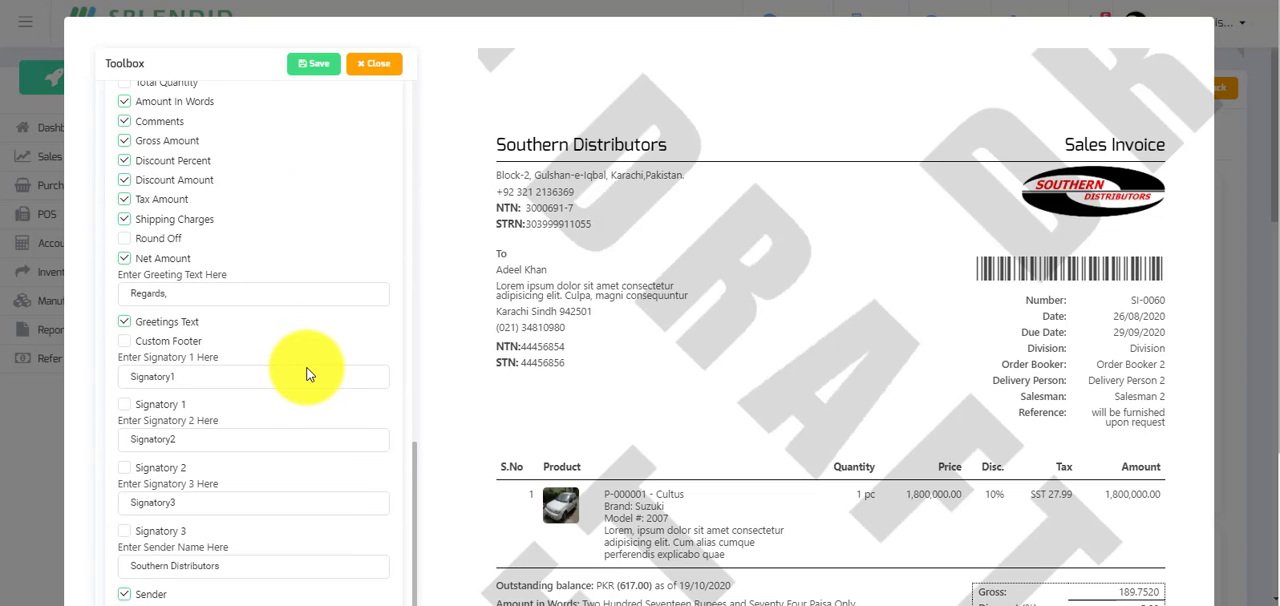
{"action": "scroll", "coordinate": [307, 374], "scroll_direction": "down", "scroll_amount": 1}
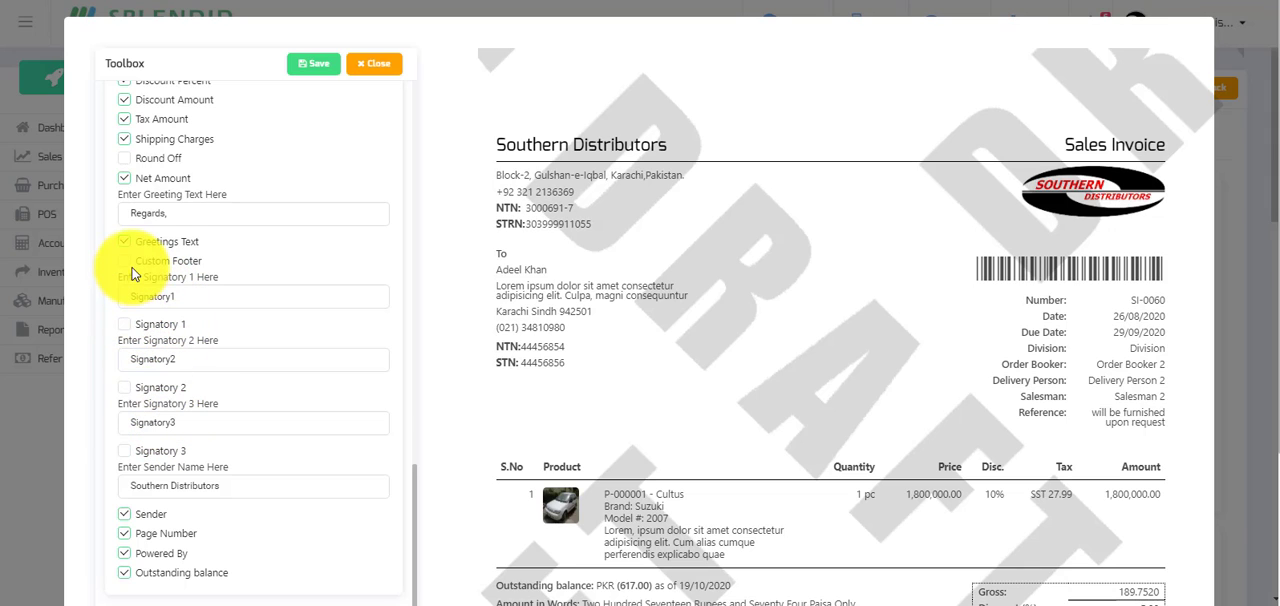
{"action": "left_click", "coordinate": [125, 324]}
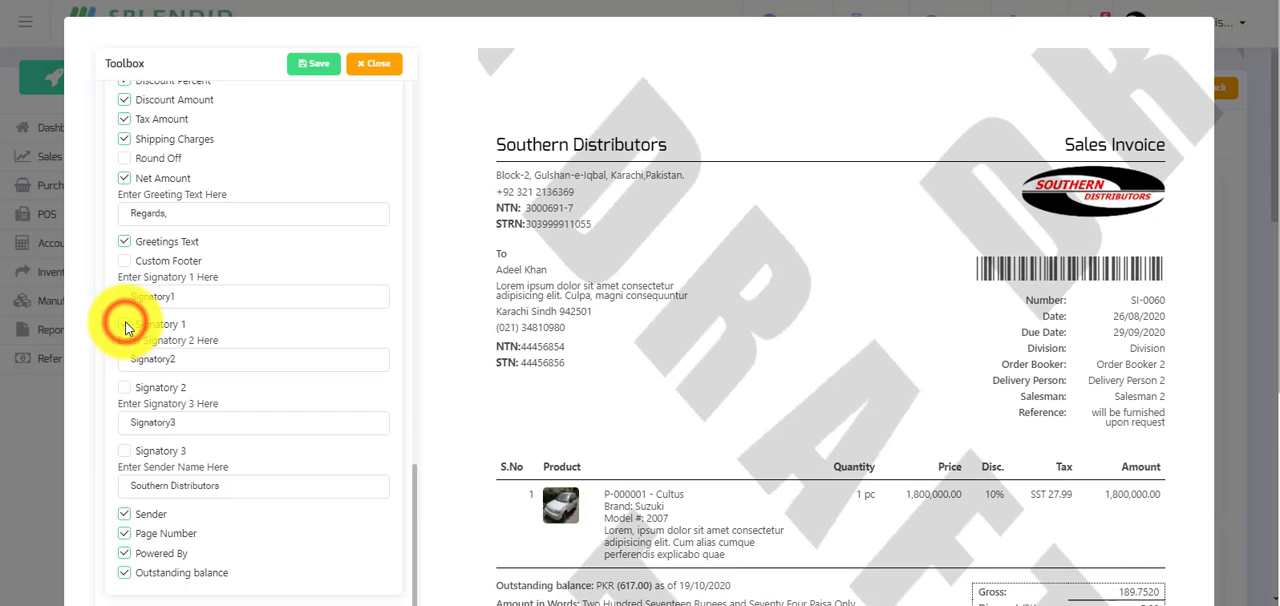
{"action": "left_click_drag", "start_coordinate": [187, 296], "coordinate": [115, 296]}
{"action": "type", "text": "P"}
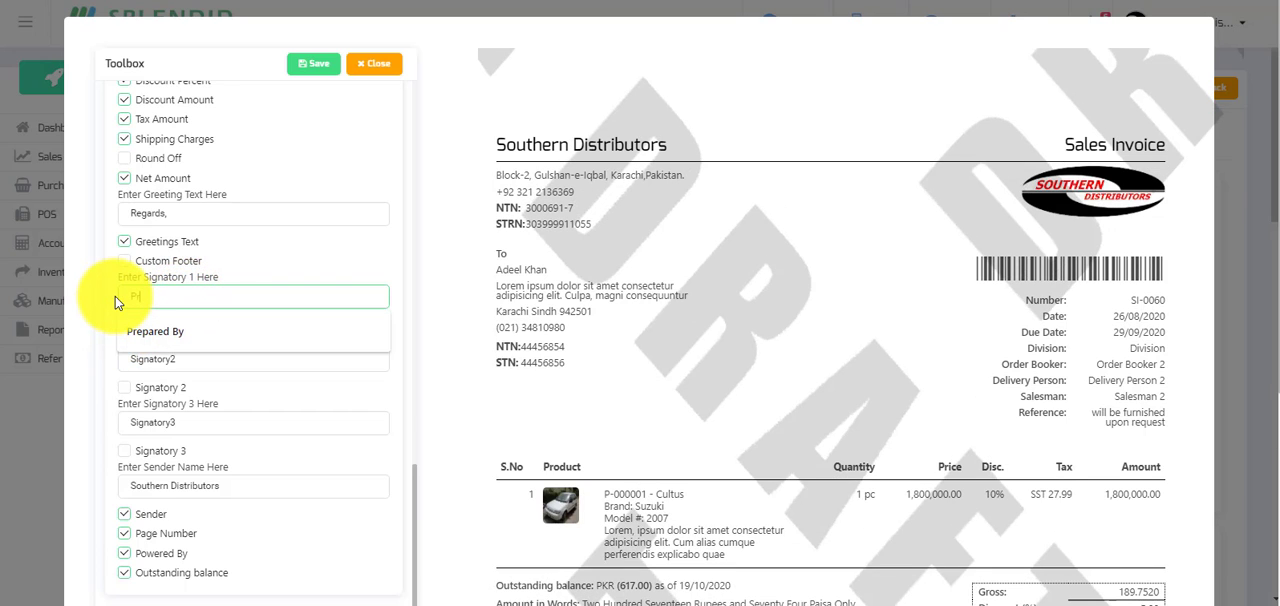
{"action": "type", "text": "repared By"}
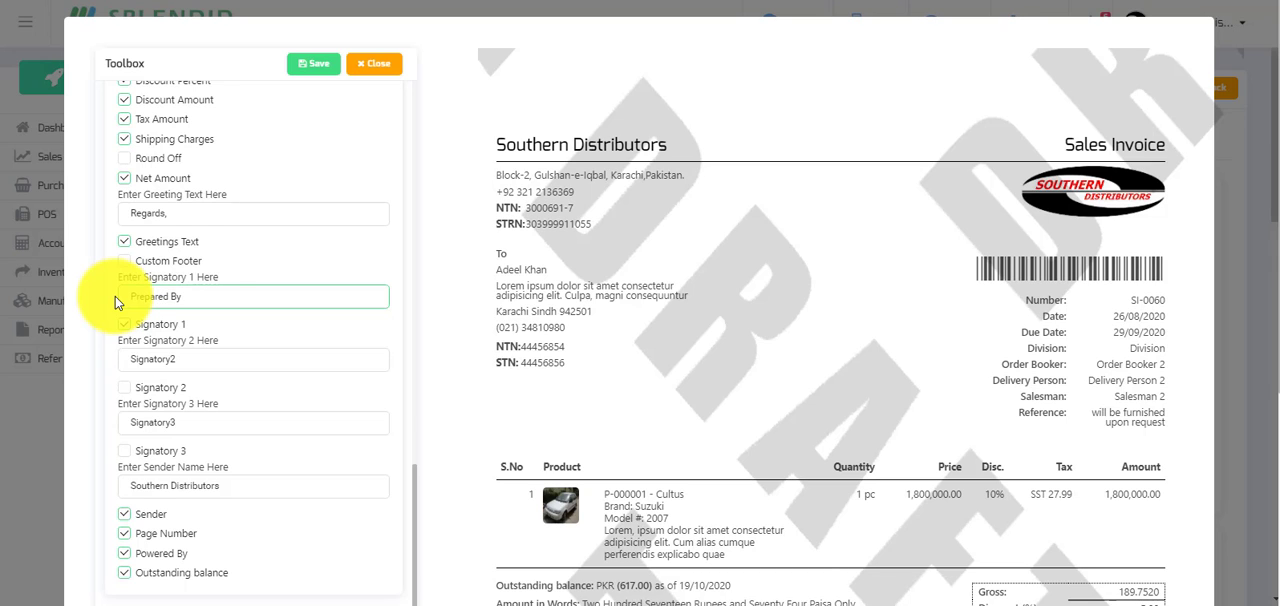
Enable Signatory 2 on the custom invoice template and set its label to "Received By".
{"action": "scroll", "coordinate": [921, 419], "scroll_direction": "down", "scroll_amount": 1}
{"action": "scroll", "coordinate": [921, 419], "scroll_direction": "down", "scroll_amount": 3}
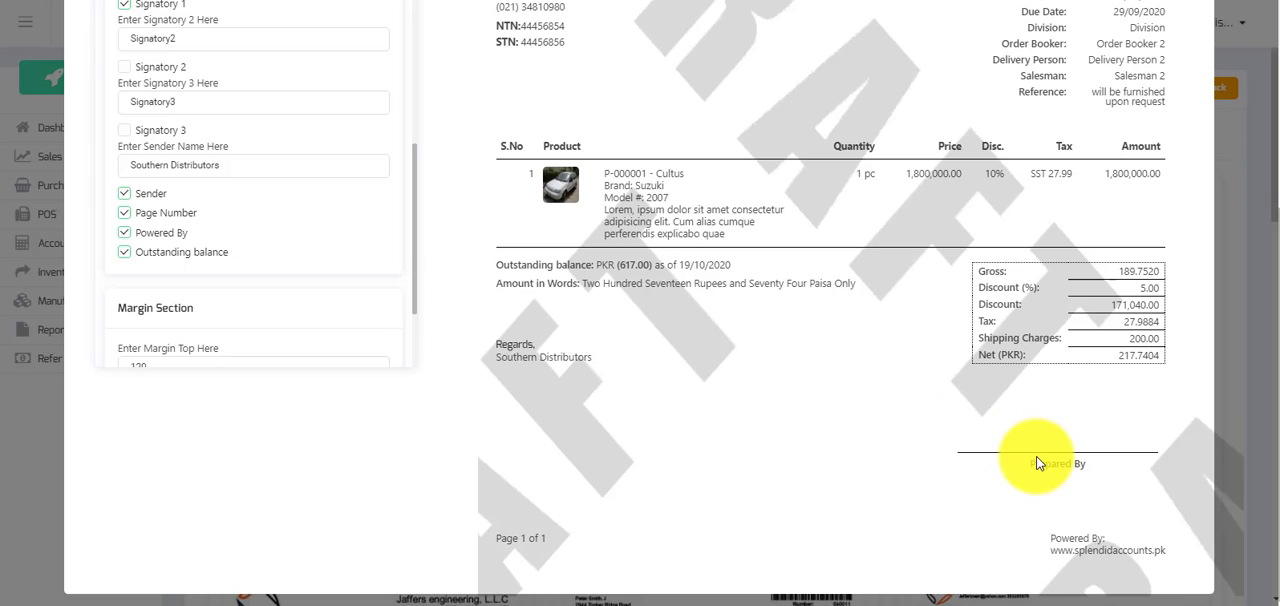
{"action": "left_click", "coordinate": [124, 70]}
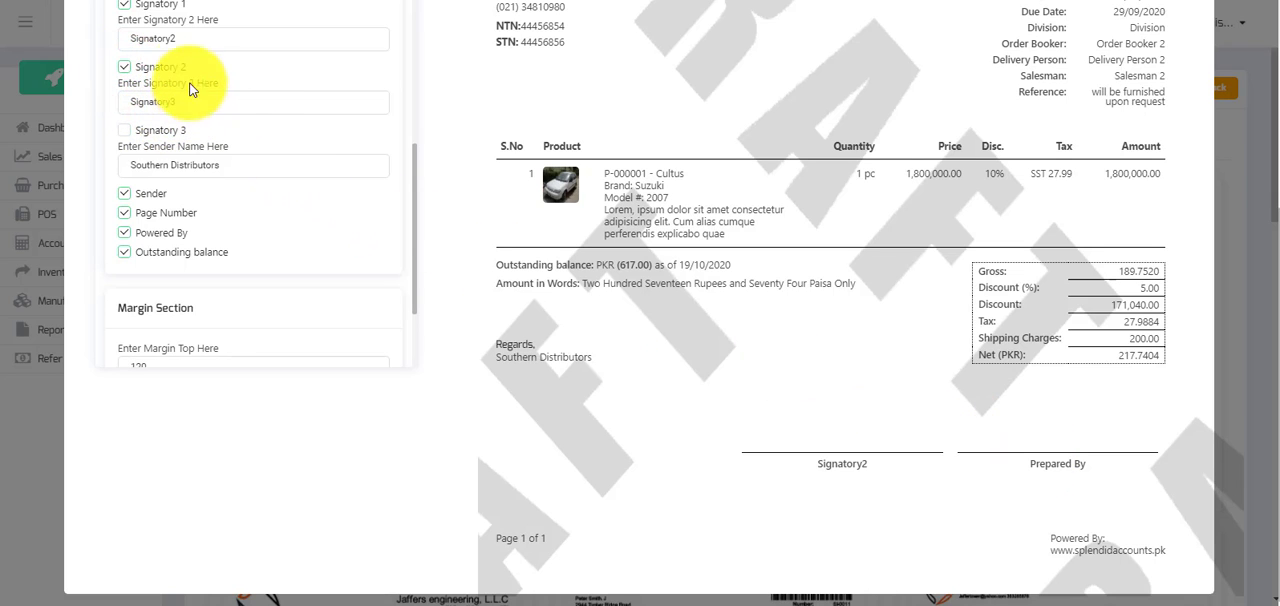
{"action": "left_click", "coordinate": [189, 38]}
{"action": "double_click", "coordinate": [189, 38]}
{"action": "type", "text": "R"}
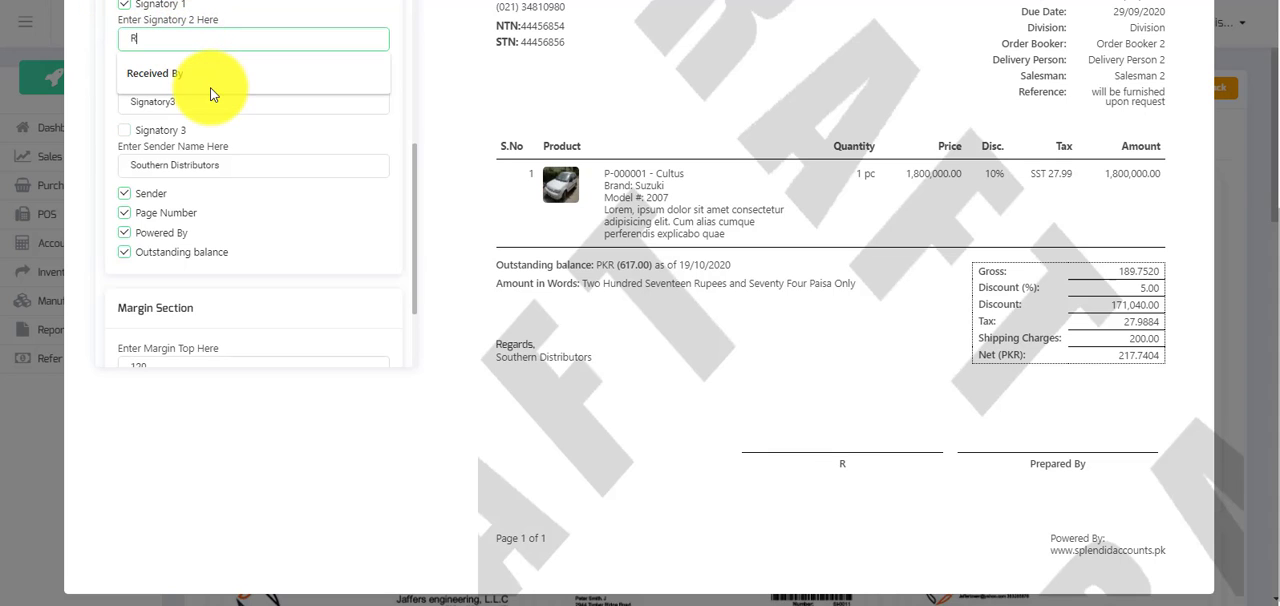
{"action": "type", "text": "eceived By"}
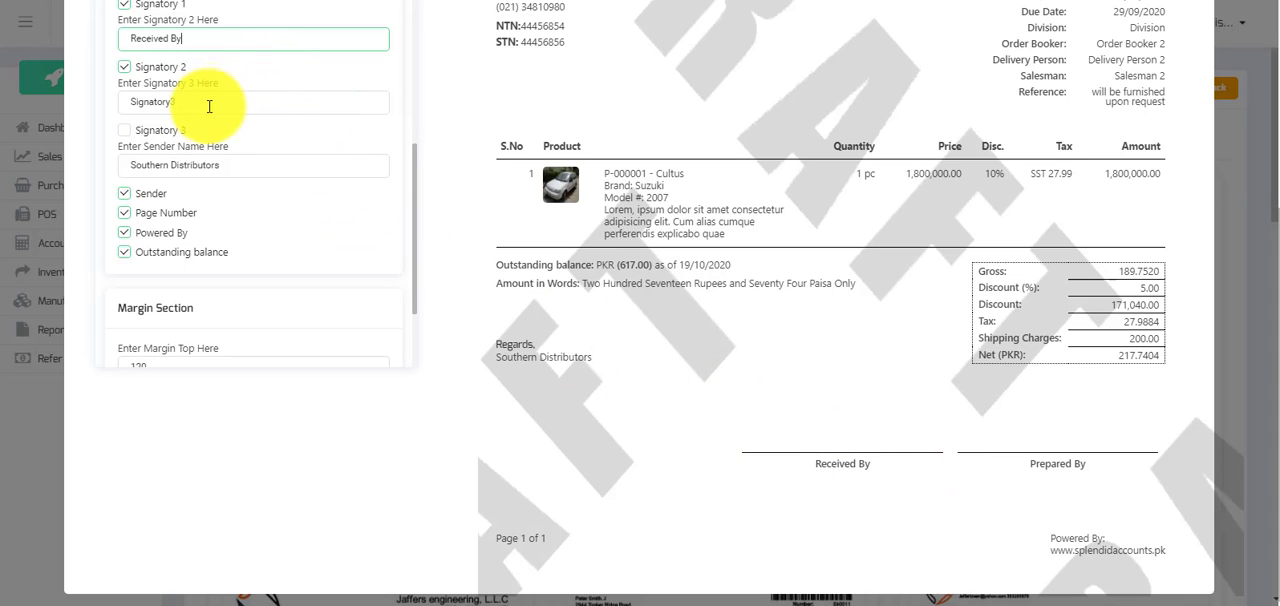
Save the customized sales invoice template and the company's printing template settings.
{"action": "scroll", "coordinate": [308, 115], "scroll_direction": "up", "scroll_amount": 10}
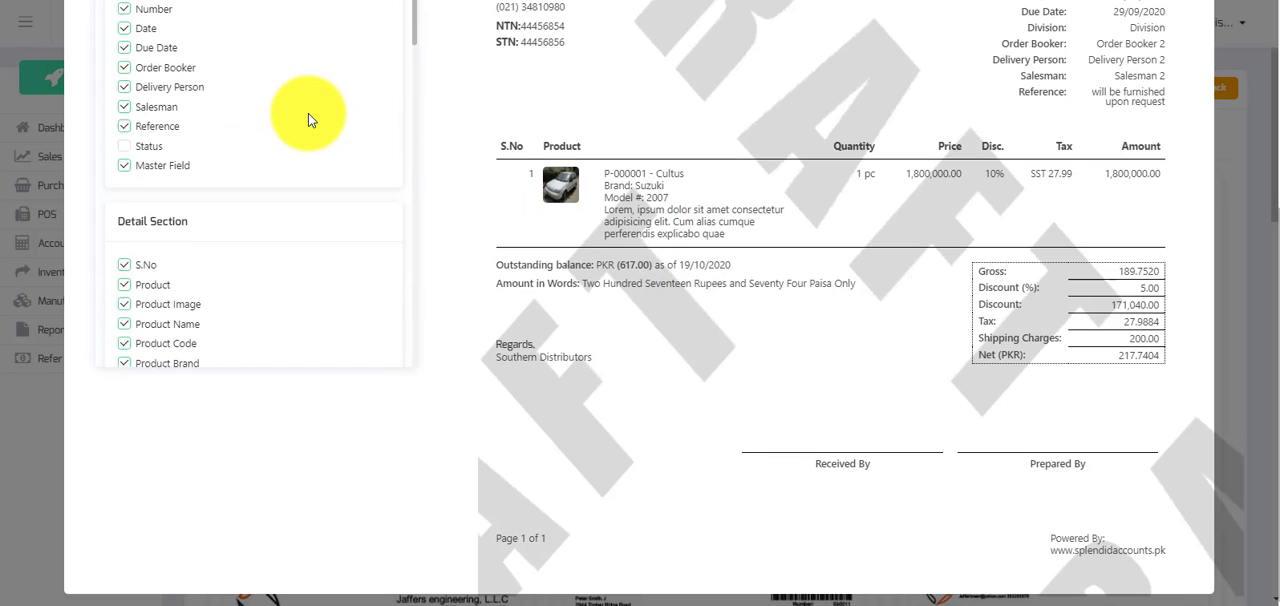
{"action": "scroll", "coordinate": [477, 137], "scroll_direction": "up", "scroll_amount": 1}
{"action": "scroll", "coordinate": [477, 137], "scroll_direction": "up", "scroll_amount": 5}
{"action": "left_click", "coordinate": [312, 63]}
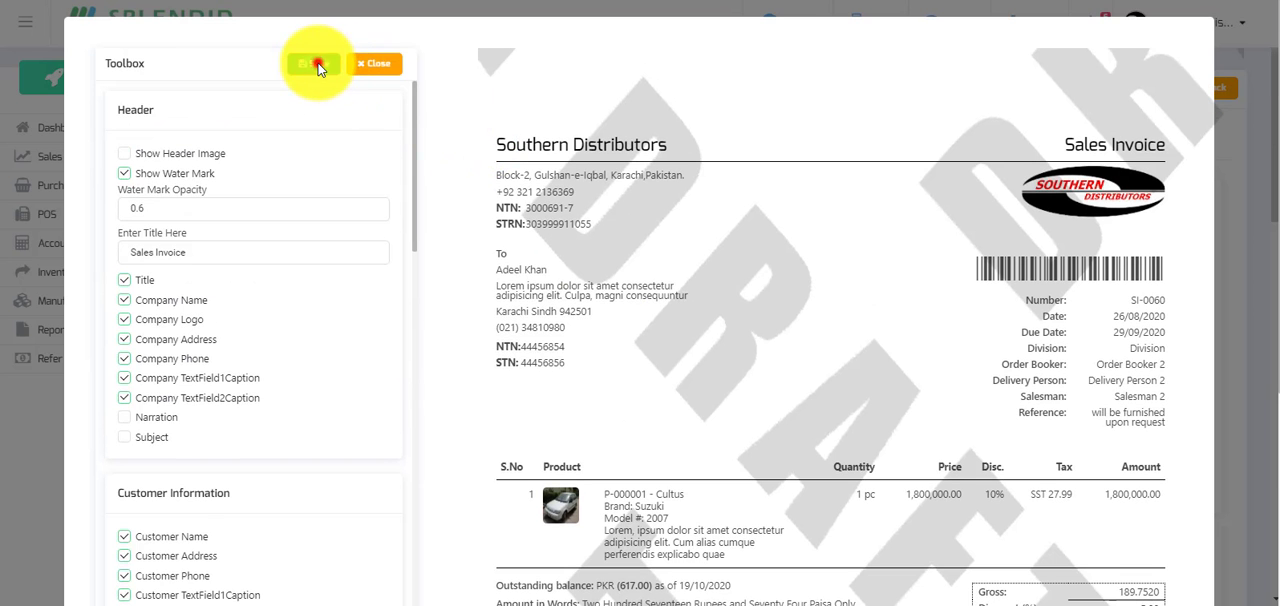
{"action": "scroll", "coordinate": [1147, 451], "scroll_direction": "down", "scroll_amount": 10}
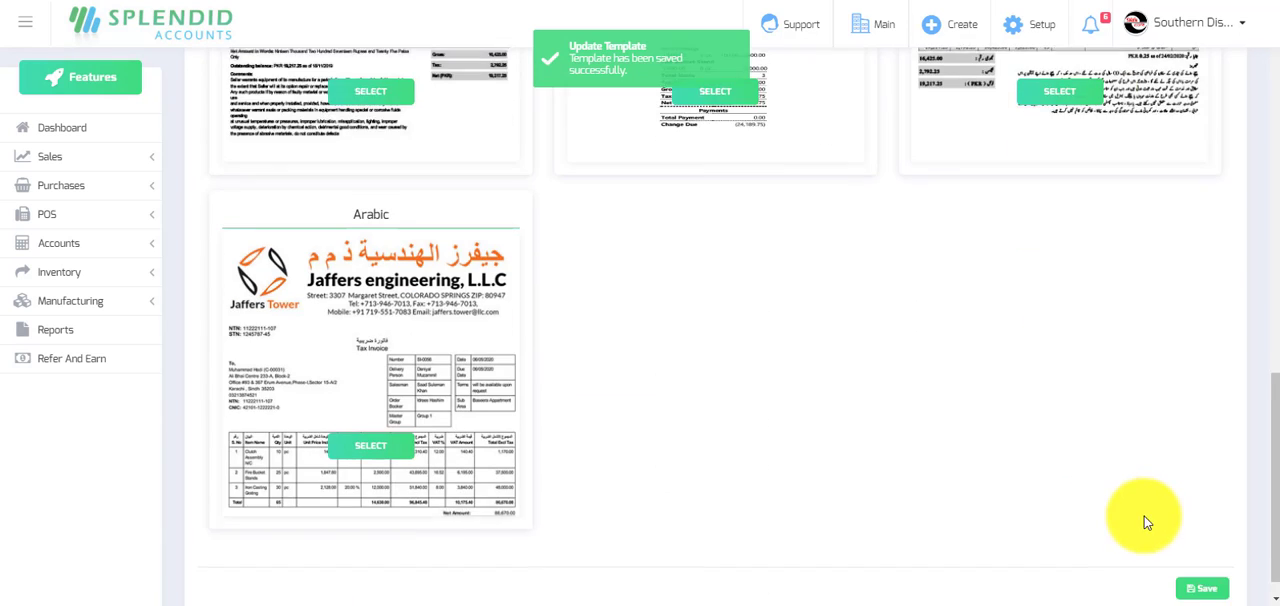
{"action": "left_click", "coordinate": [1196, 558]}
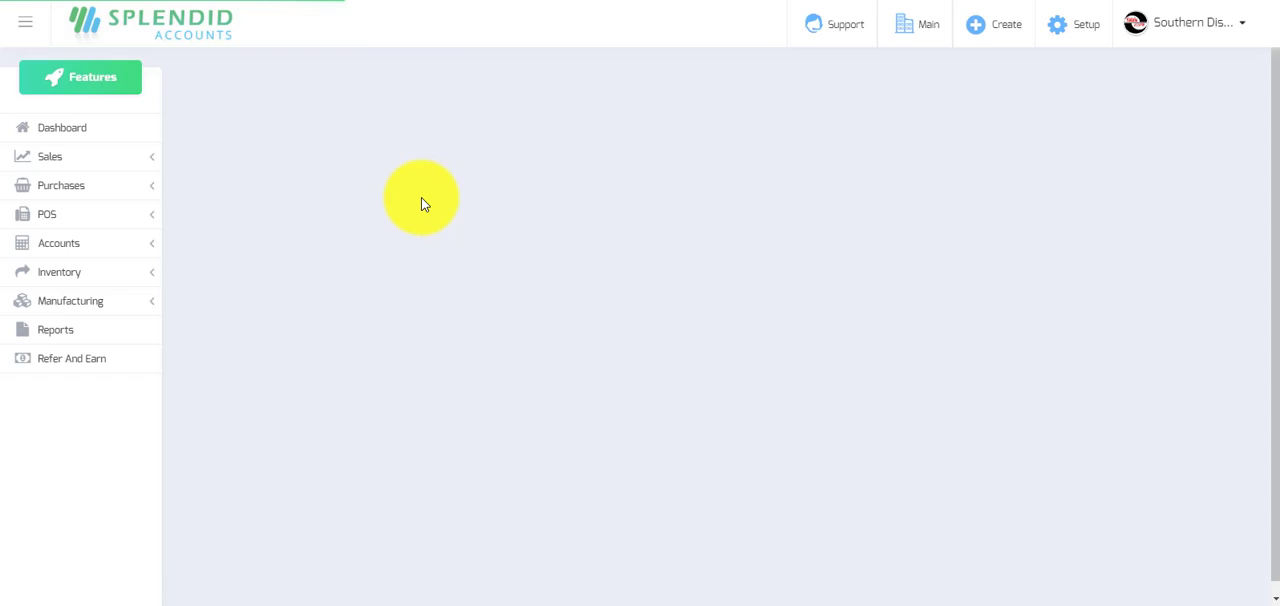
Open sale invoice SI-0218 and preview its printout down to the signatory lines, closing the preview when done.
{"action": "left_click", "coordinate": [50, 157]}
{"action": "left_click", "coordinate": [38, 263]}
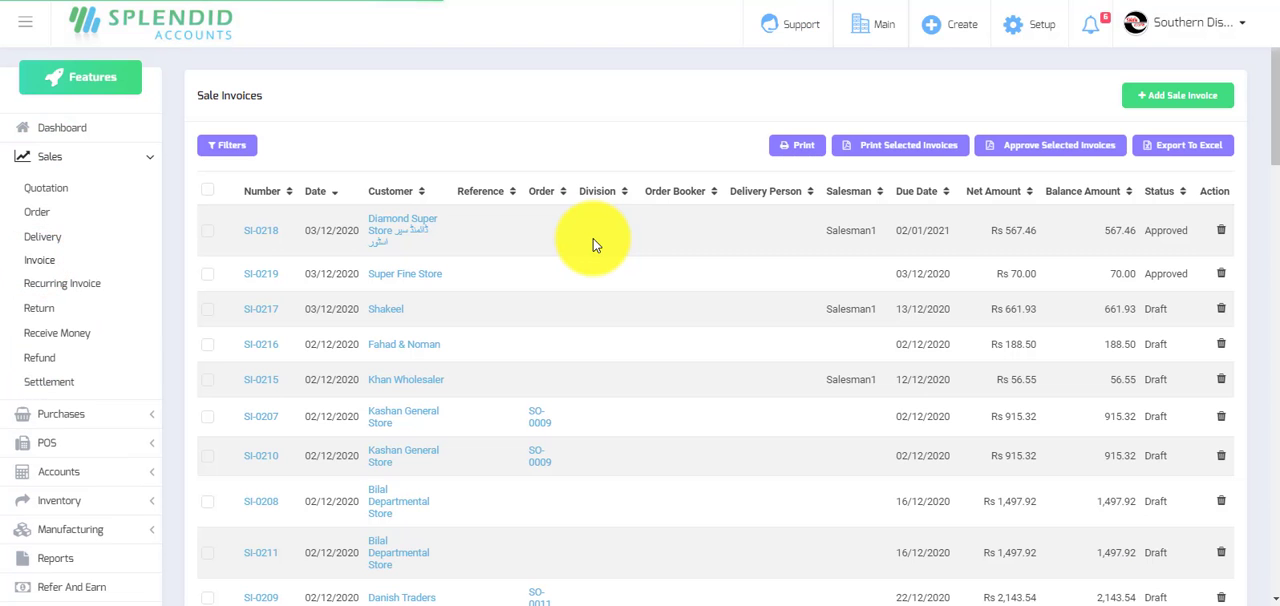
{"action": "left_click", "coordinate": [261, 230]}
{"action": "scroll", "coordinate": [454, 322], "scroll_direction": "down", "scroll_amount": 2}
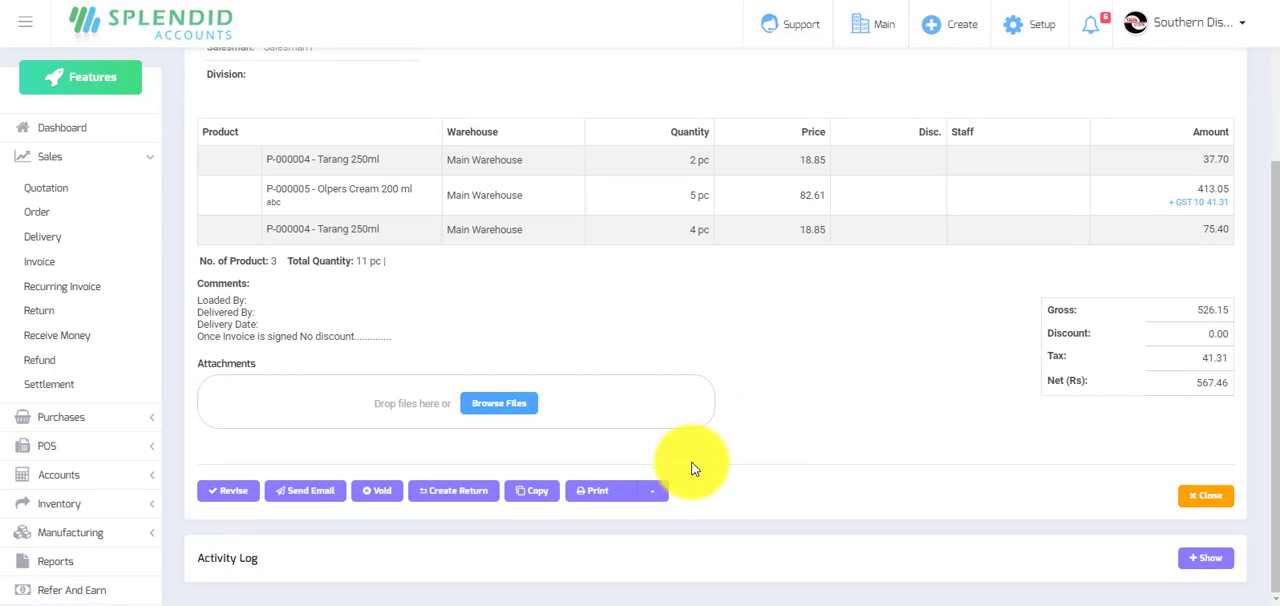
{"action": "left_click", "coordinate": [617, 490]}
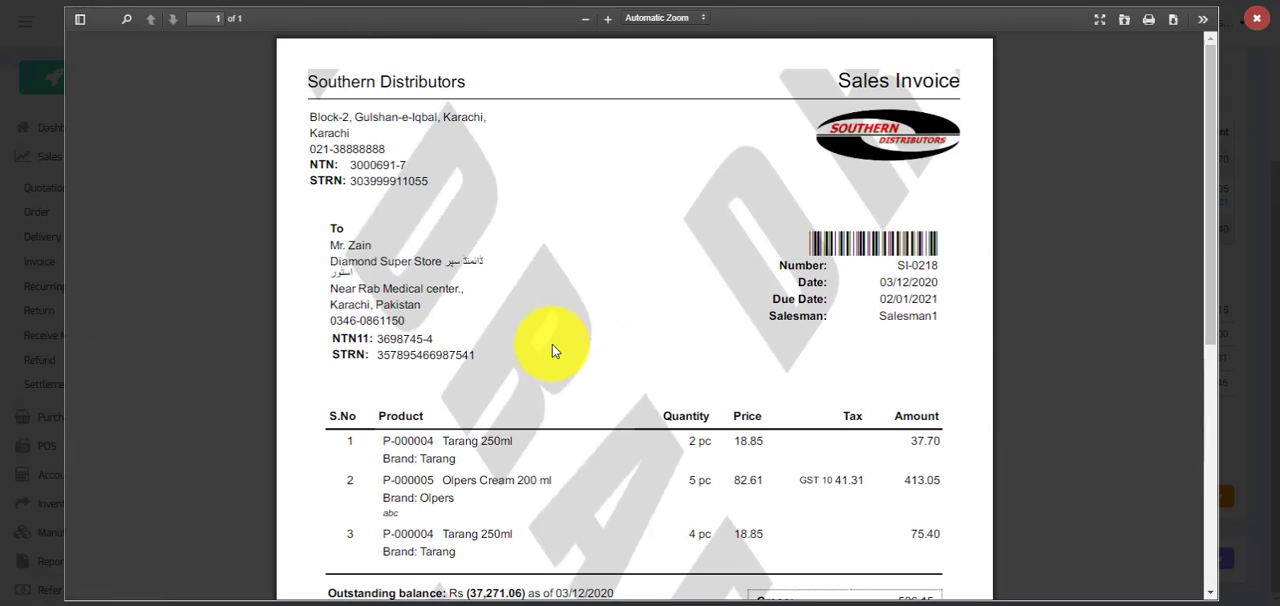
{"action": "scroll", "coordinate": [552, 344], "scroll_direction": "down", "scroll_amount": 5}
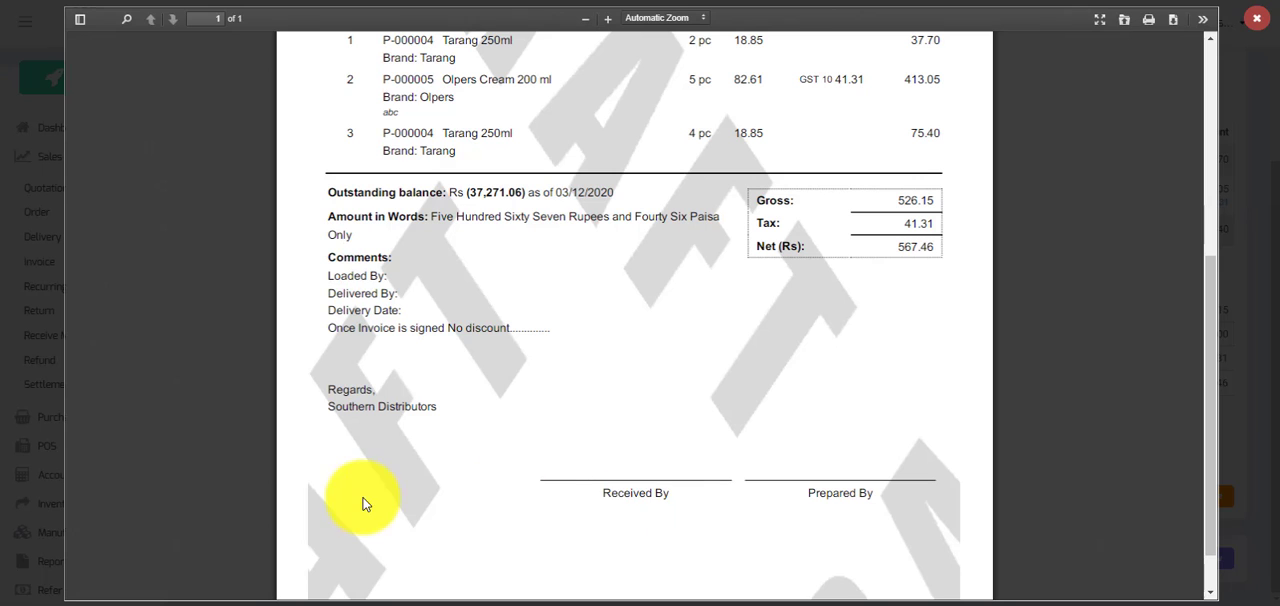
{"action": "left_click", "coordinate": [1257, 18]}
Review the release note on debit/credit note accounts and start a new credit note in the Accounts section.
{"action": "left_click", "coordinate": [86, 122]}
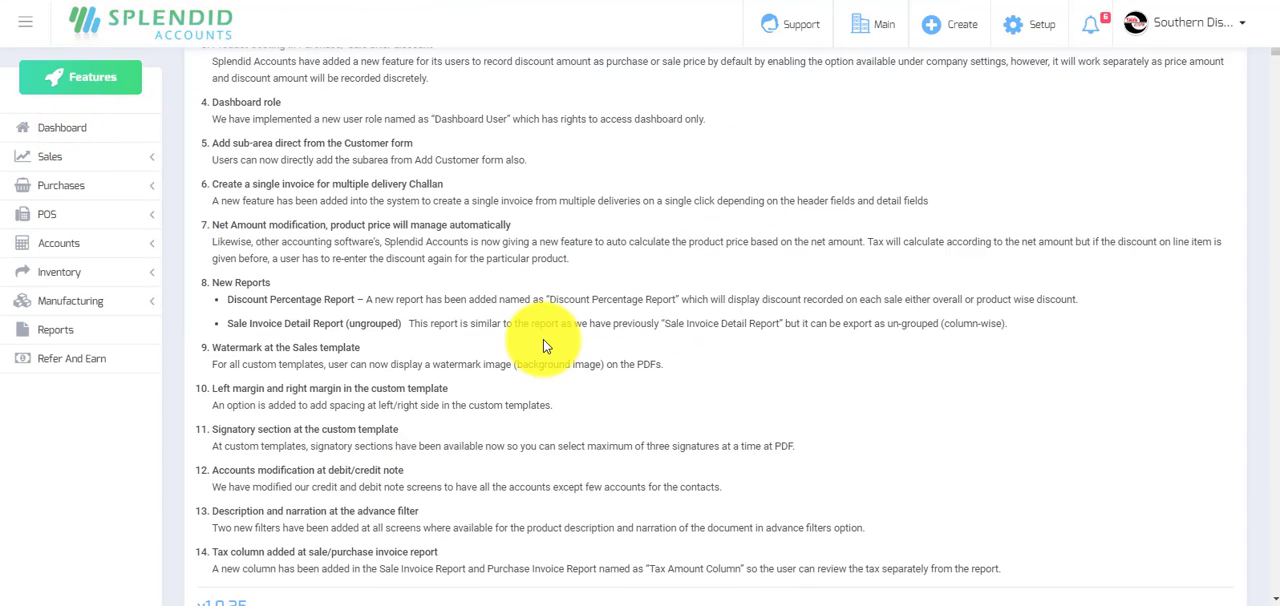
{"action": "scroll", "coordinate": [543, 345], "scroll_direction": "down", "scroll_amount": 1}
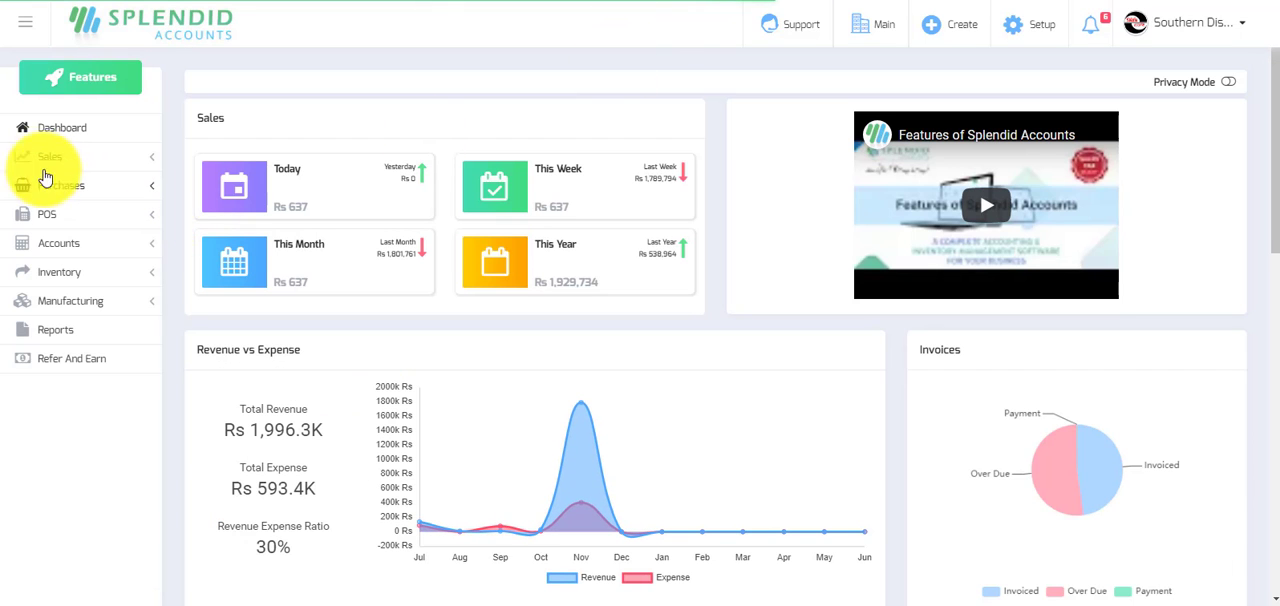
{"action": "left_click", "coordinate": [55, 252]}
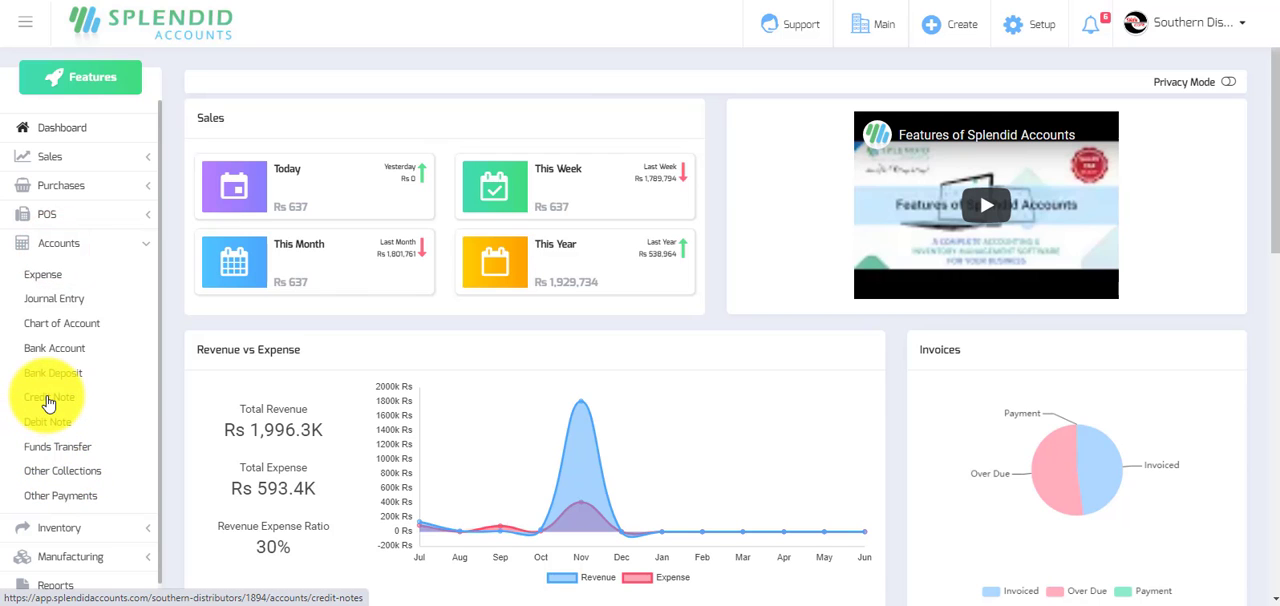
{"action": "left_click", "coordinate": [48, 400]}
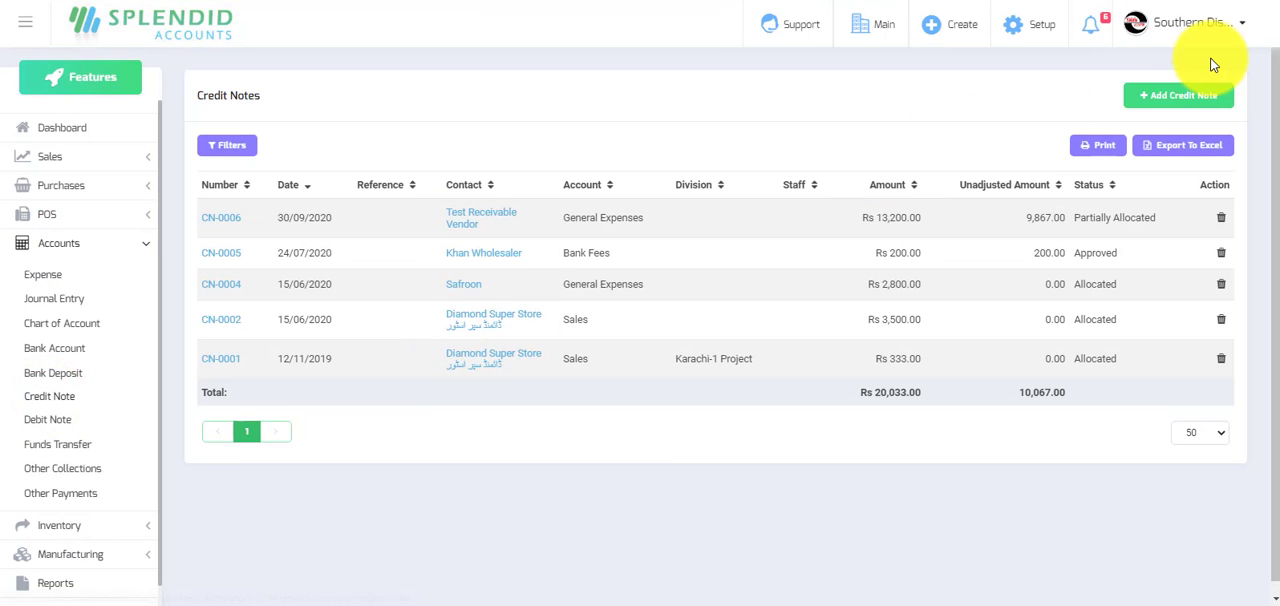
{"action": "left_click", "coordinate": [1178, 95]}
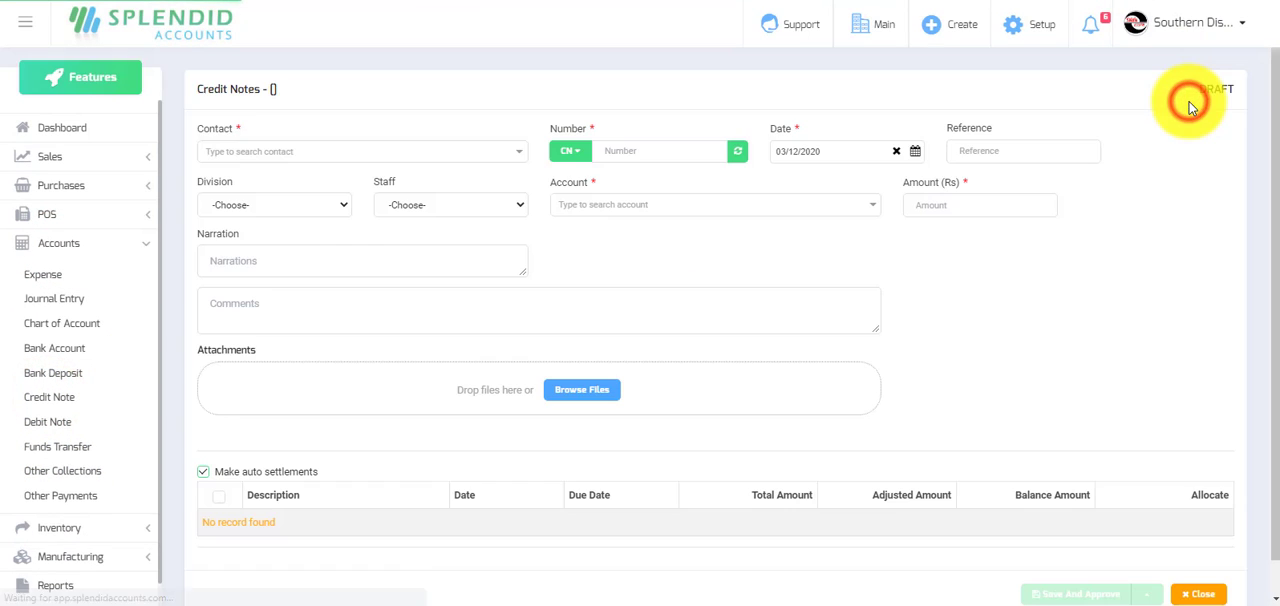
Choose Khan Wholesaler as the credit note's contact and look through the accounts available for selection.
{"action": "left_click", "coordinate": [379, 160]}
{"action": "left_click", "coordinate": [234, 205]}
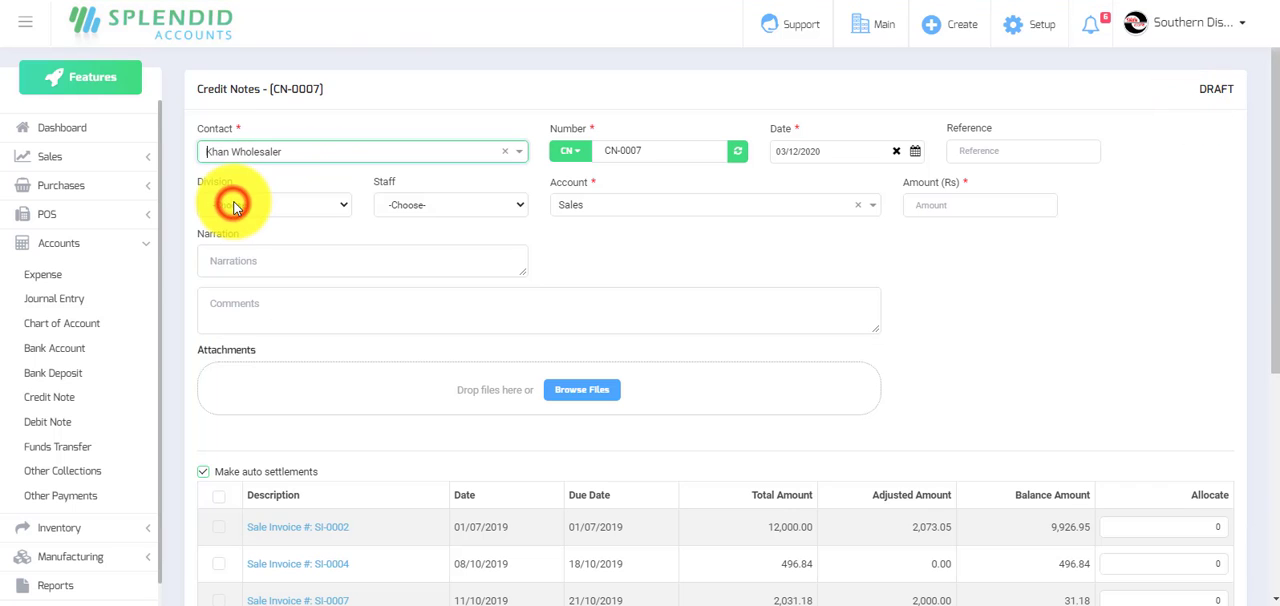
{"action": "left_click", "coordinate": [644, 207]}
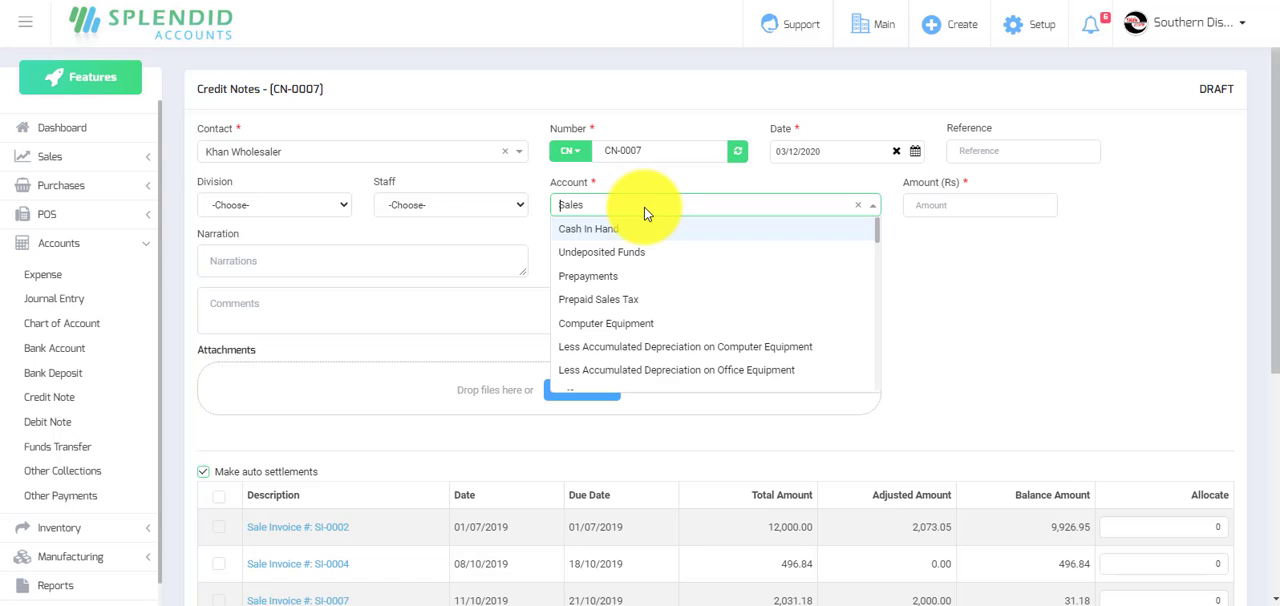
{"action": "scroll", "coordinate": [645, 248], "scroll_direction": "down", "scroll_amount": 1}
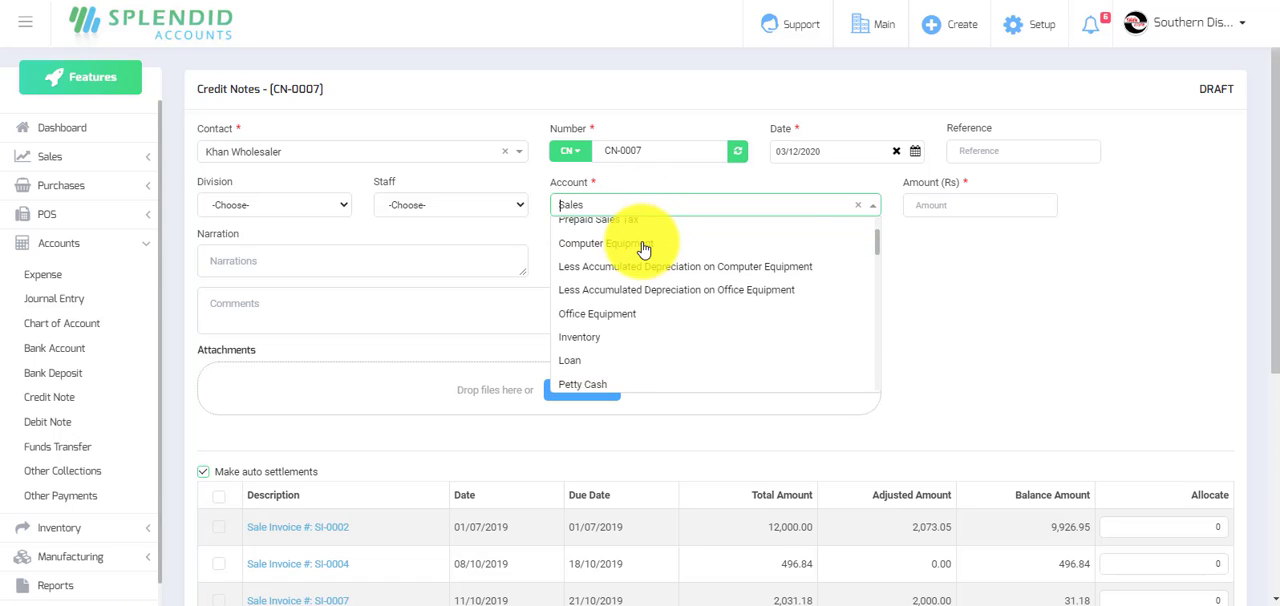
{"action": "scroll", "coordinate": [645, 248], "scroll_direction": "down", "scroll_amount": 1}
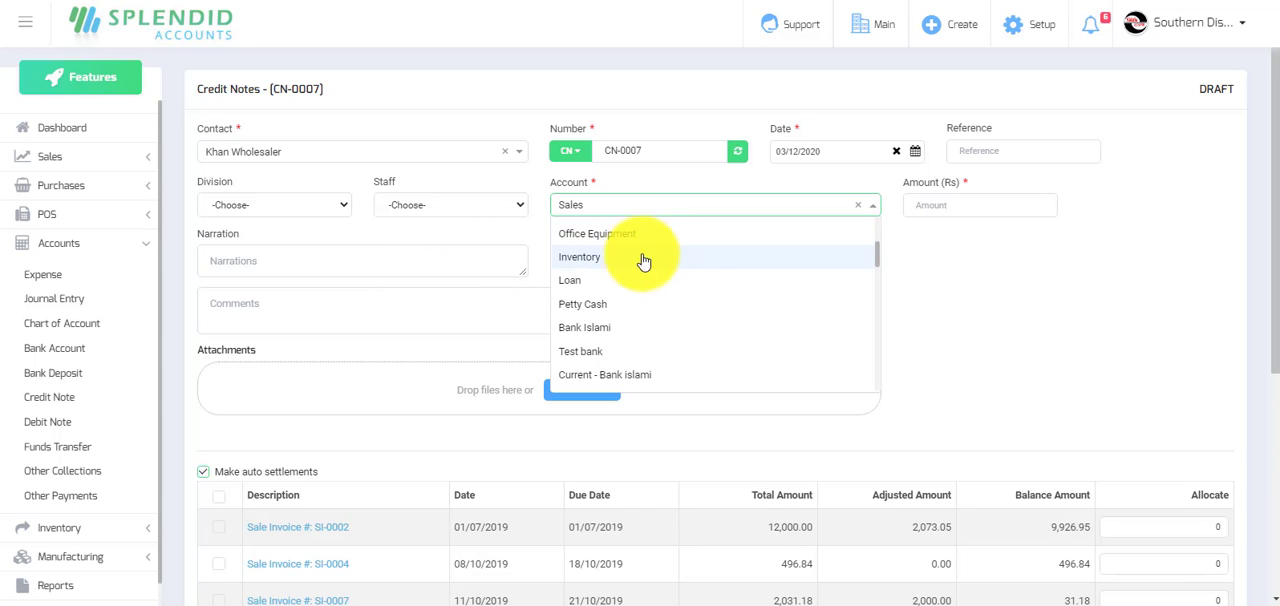
Leave the credit note unsaved and read the release note on the description and narration advanced filters.
{"action": "left_click", "coordinate": [66, 128]}
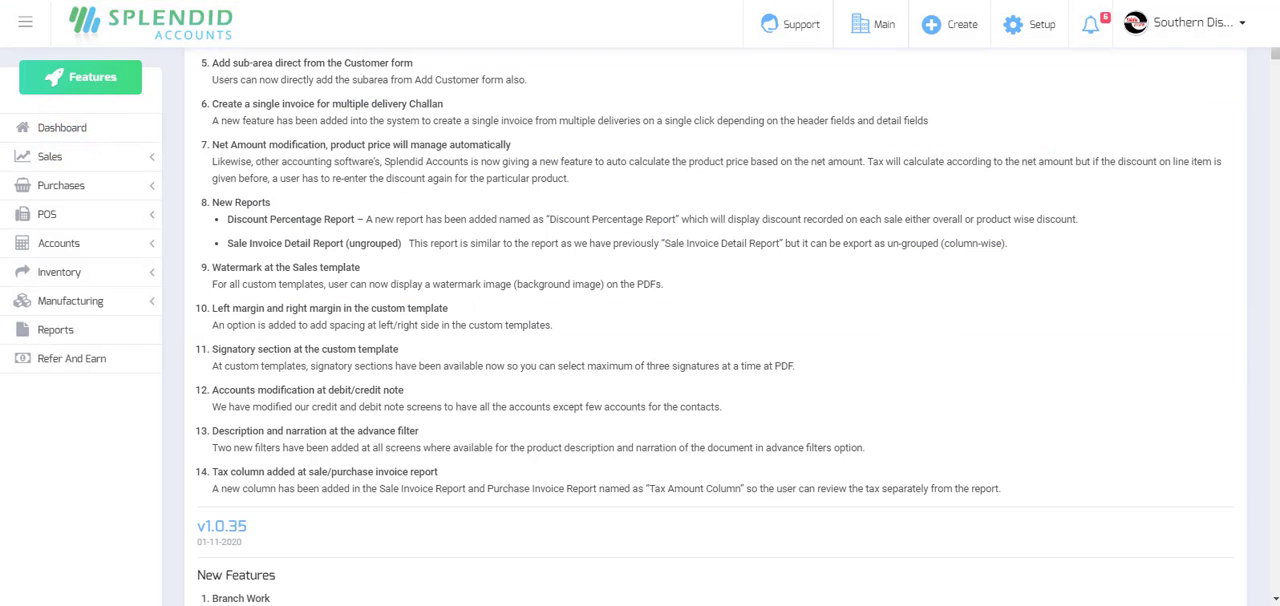
{"action": "scroll", "coordinate": [505, 323], "scroll_direction": "down", "scroll_amount": 1}
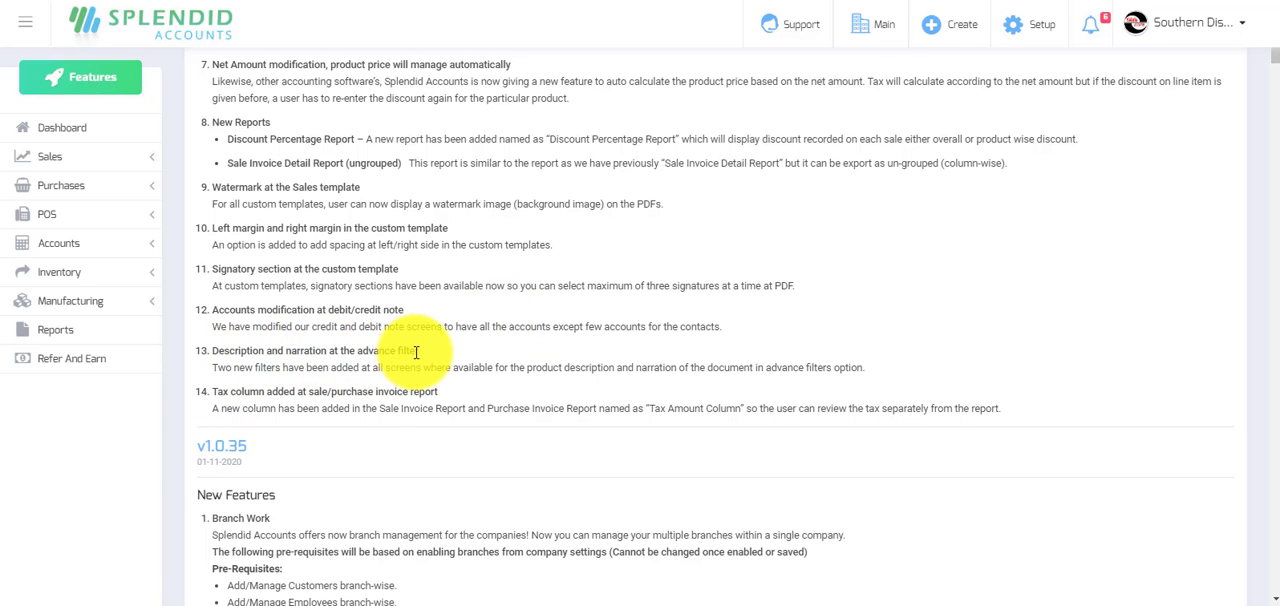
{"action": "left_click", "coordinate": [250, 1]}
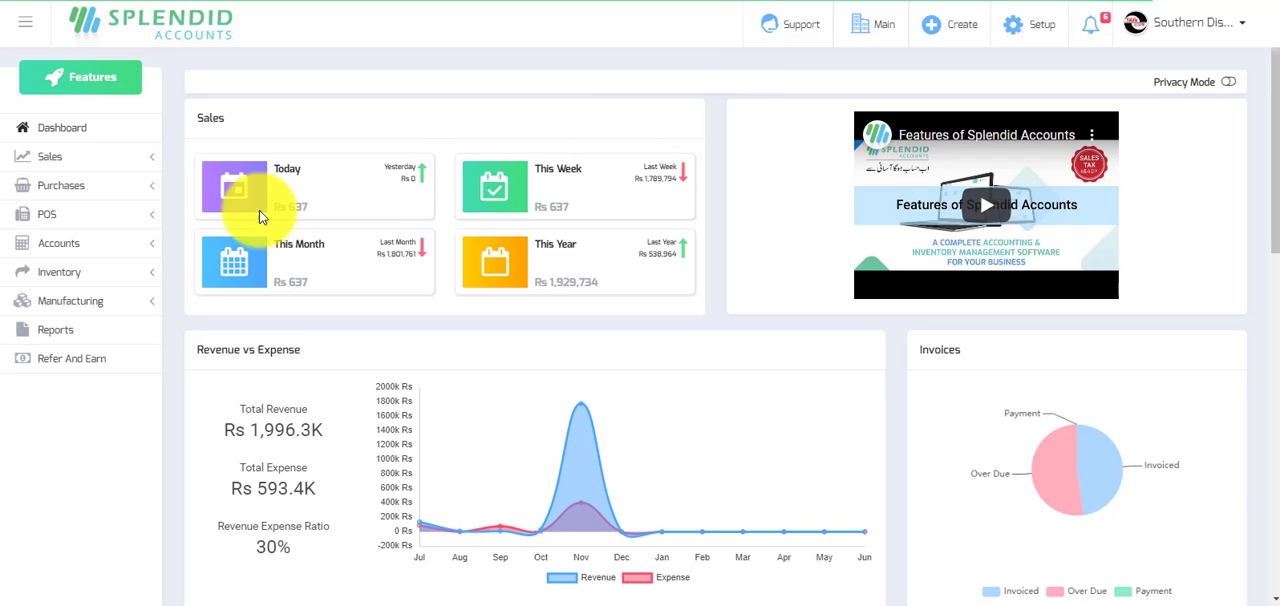
Open the sale invoices list and examine its advanced filter fields, clearing the filter form without applying any criteria.
{"action": "left_click", "coordinate": [45, 157]}
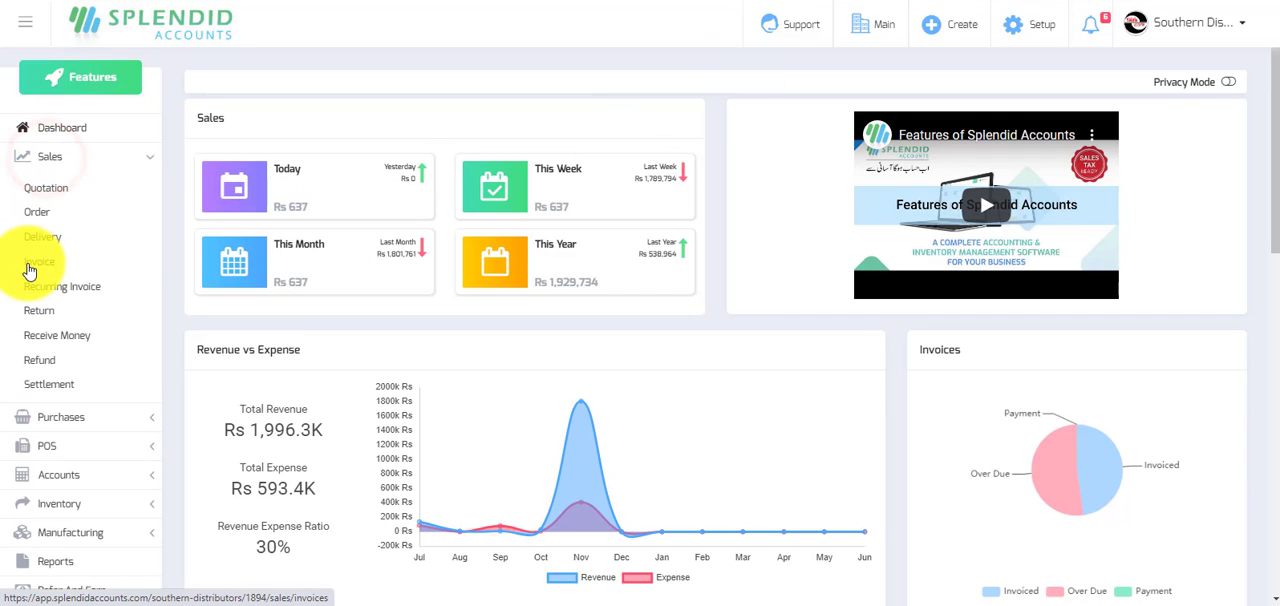
{"action": "left_click", "coordinate": [30, 266]}
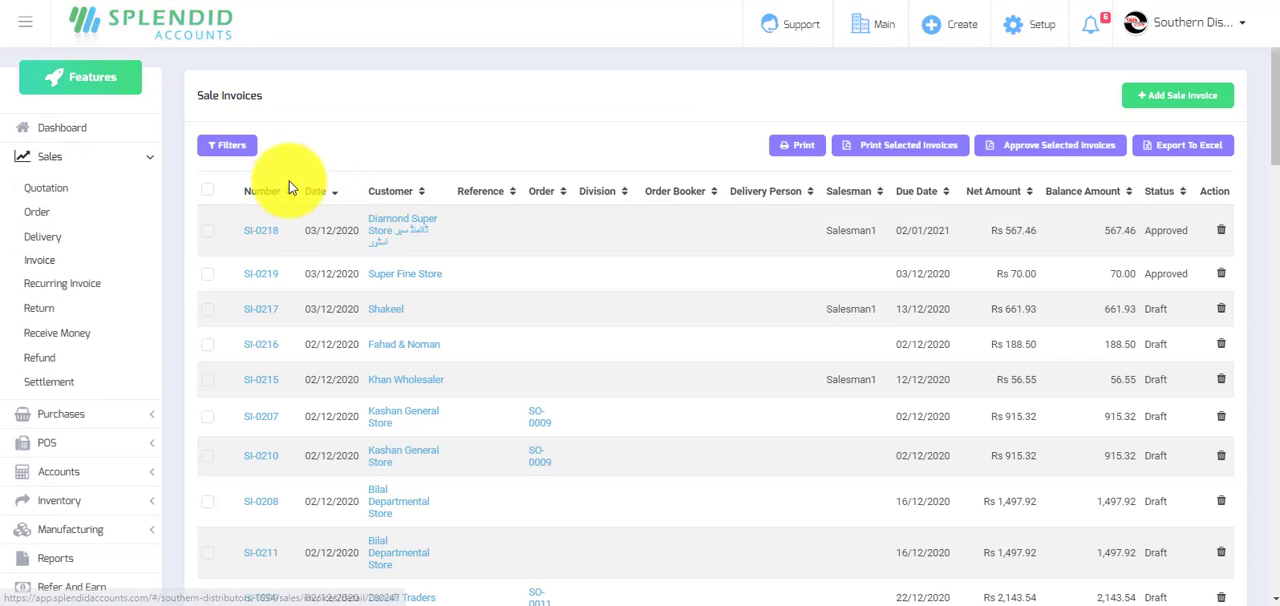
{"action": "left_click", "coordinate": [229, 146]}
{"action": "scroll", "coordinate": [415, 311], "scroll_direction": "down", "scroll_amount": 1}
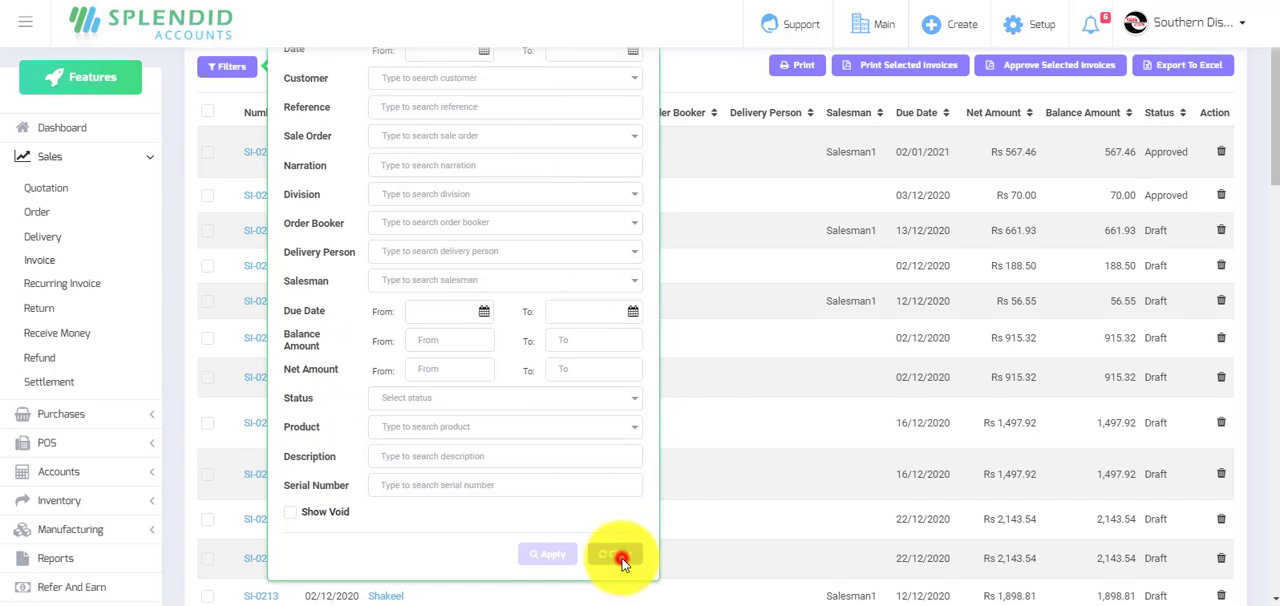
{"action": "scroll", "coordinate": [734, 346], "scroll_direction": "down", "scroll_amount": 20}
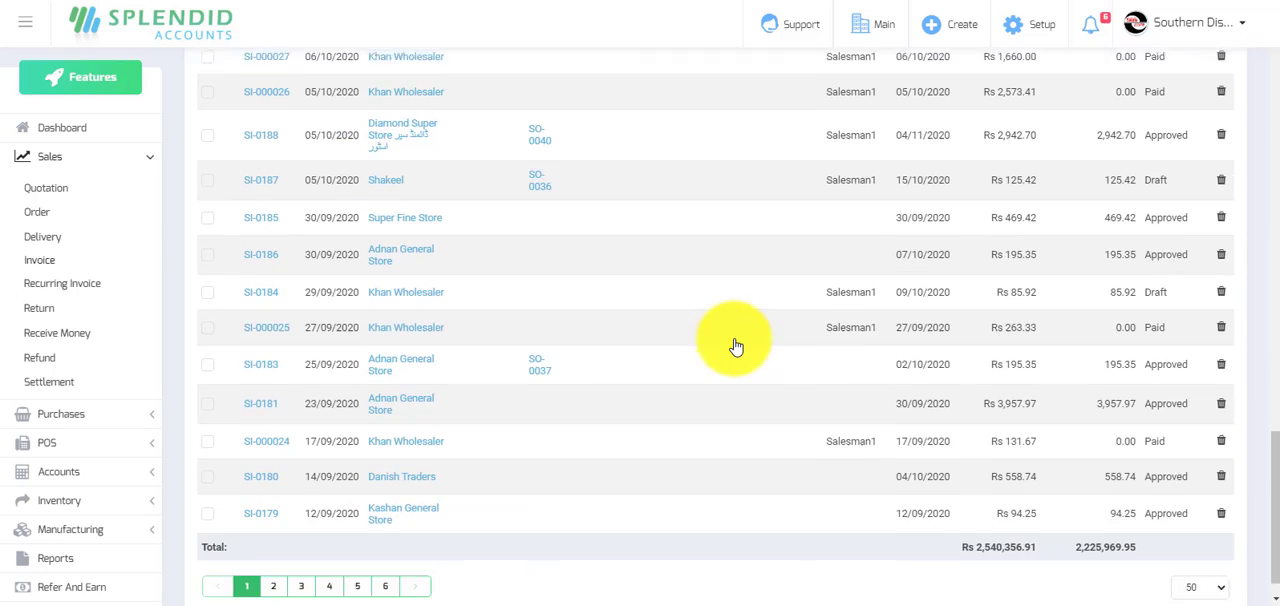
{"action": "scroll", "coordinate": [514, 286], "scroll_direction": "up", "scroll_amount": 10}
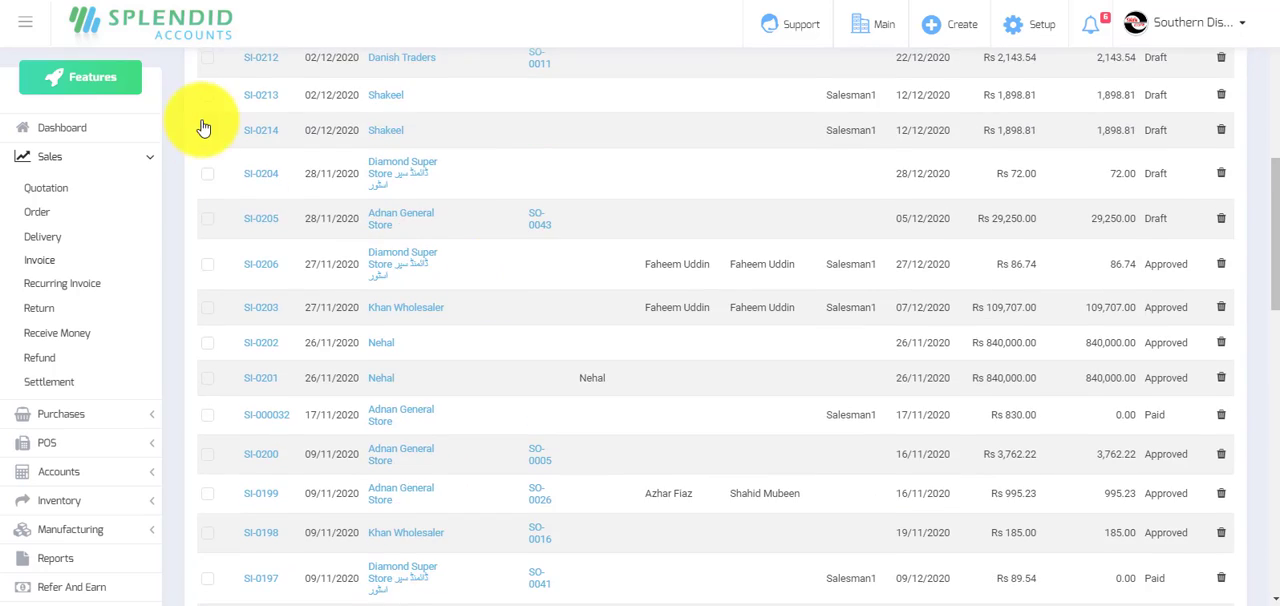
{"action": "scroll", "coordinate": [203, 128], "scroll_direction": "up", "scroll_amount": 5}
Filter the sale invoices by the description "Test".
{"action": "left_click", "coordinate": [233, 148]}
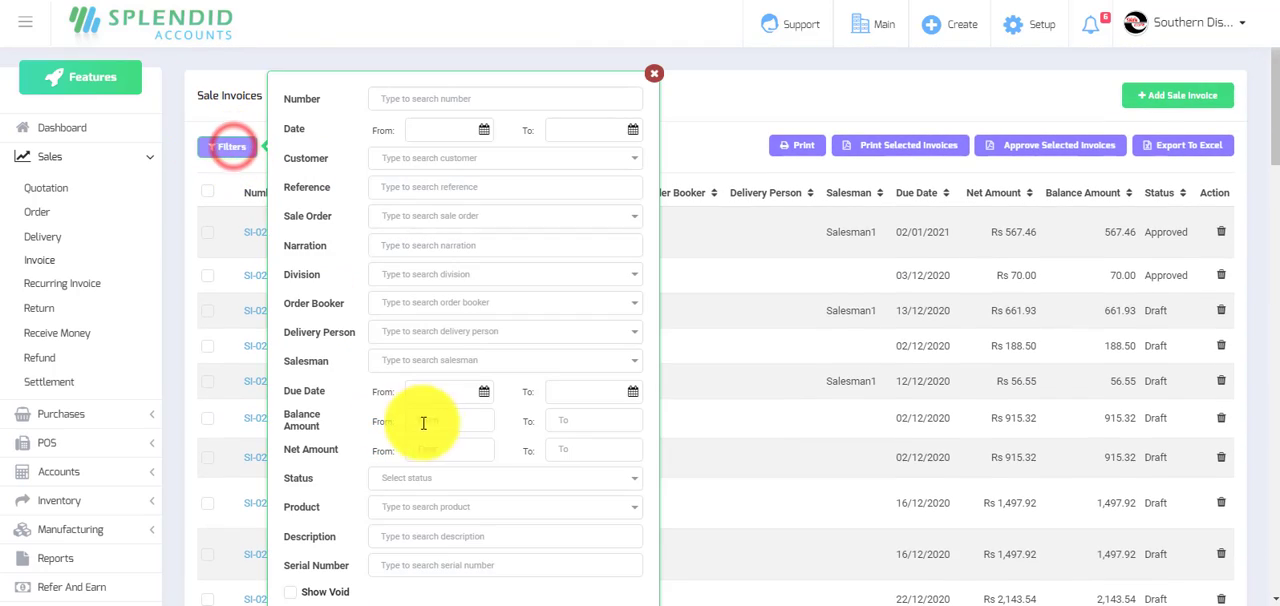
{"action": "scroll", "coordinate": [457, 391], "scroll_direction": "down", "scroll_amount": 1}
{"action": "left_click", "coordinate": [400, 457]}
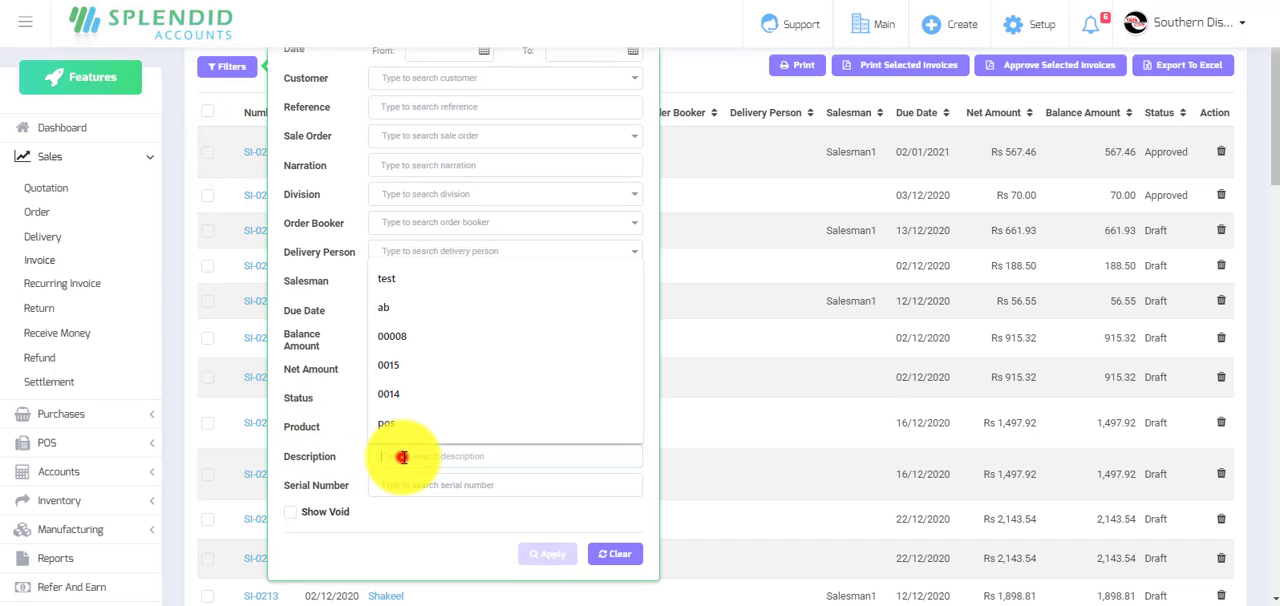
{"action": "type", "text": "T"}
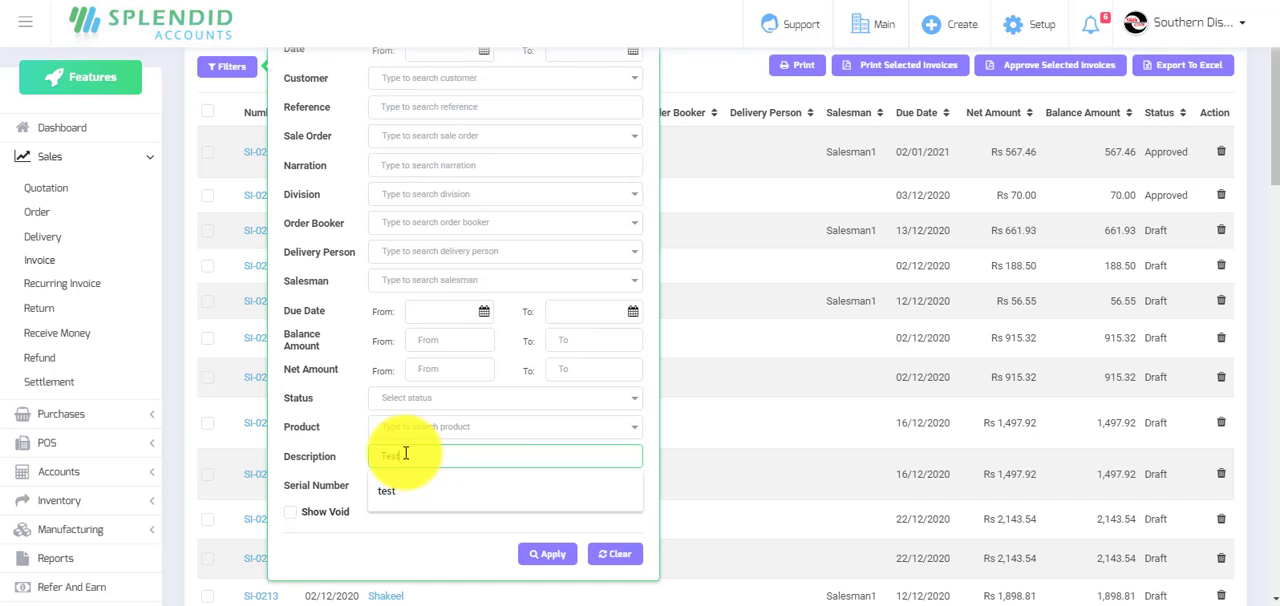
{"action": "left_click", "coordinate": [549, 456]}
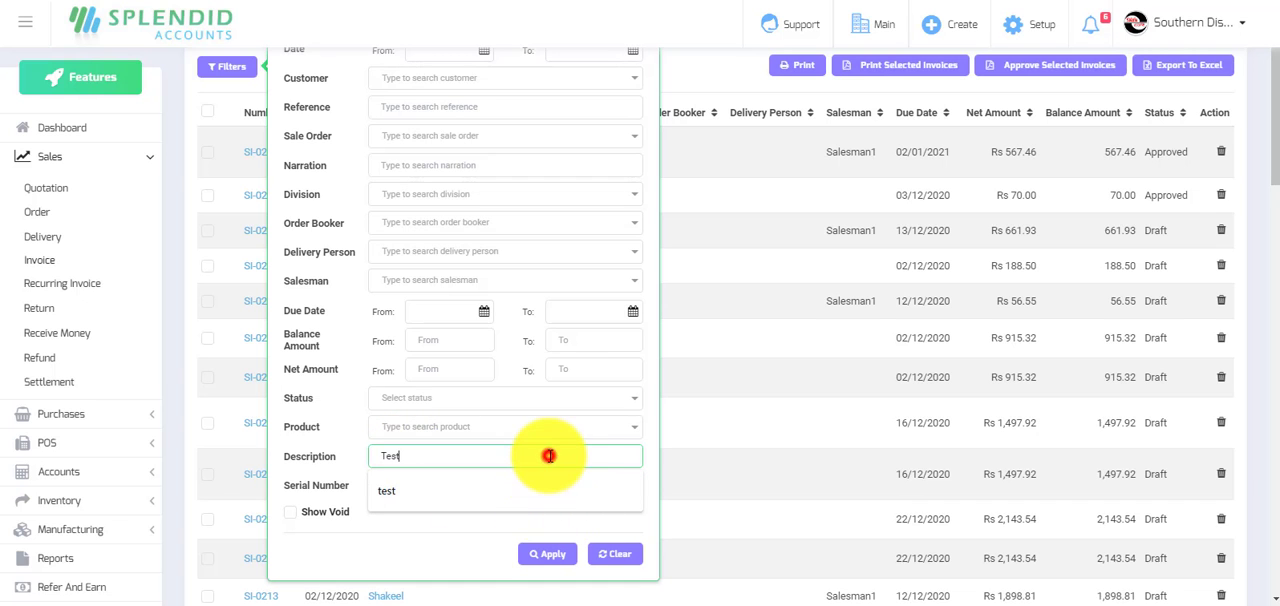
{"action": "left_click", "coordinate": [548, 554]}
Browse the filtered invoices and open SI-0195 to check its product description, returning to the dashboard when done.
{"action": "scroll", "coordinate": [667, 420], "scroll_direction": "down", "scroll_amount": 5}
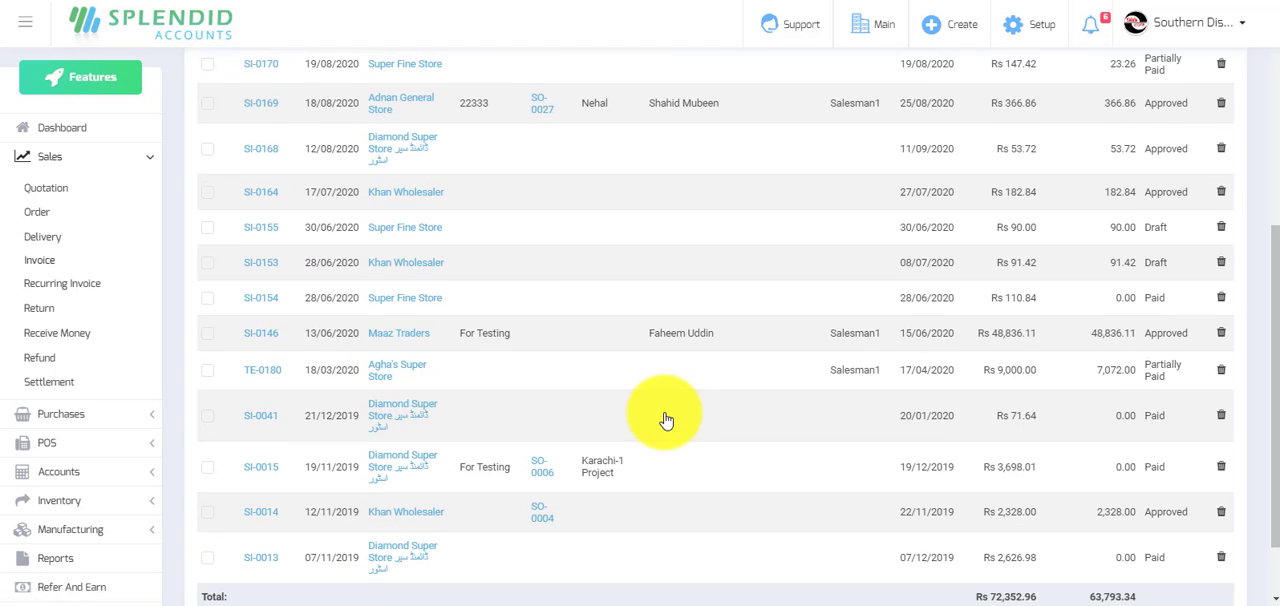
{"action": "scroll", "coordinate": [667, 420], "scroll_direction": "up", "scroll_amount": 5}
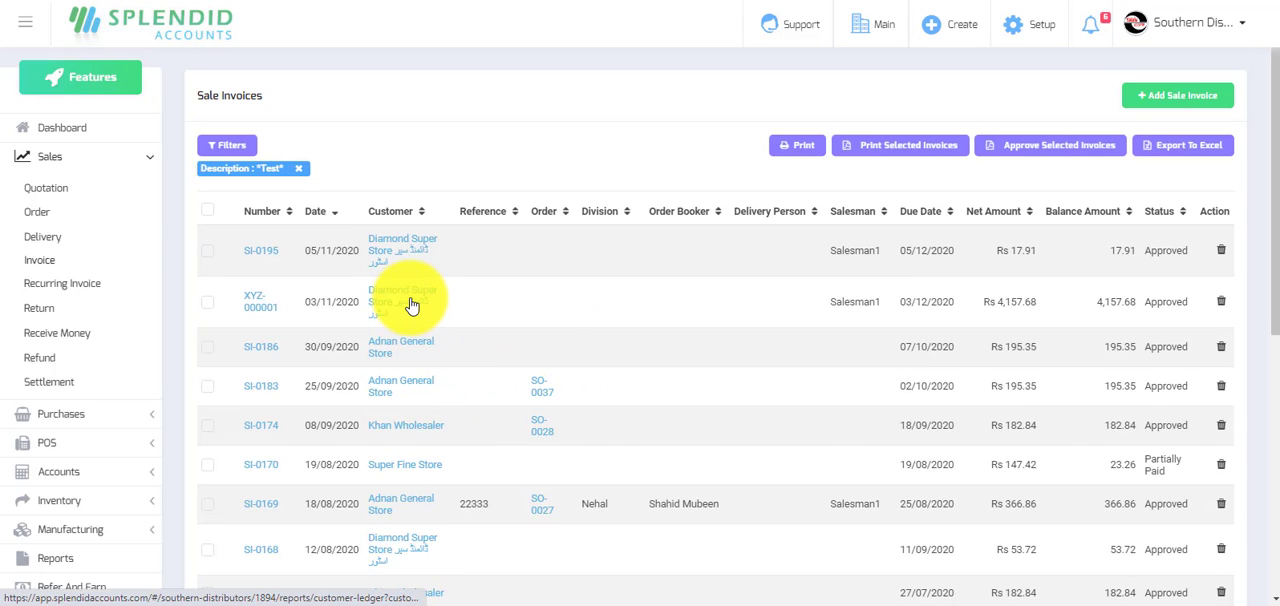
{"action": "scroll", "coordinate": [414, 306], "scroll_direction": "down", "scroll_amount": 10}
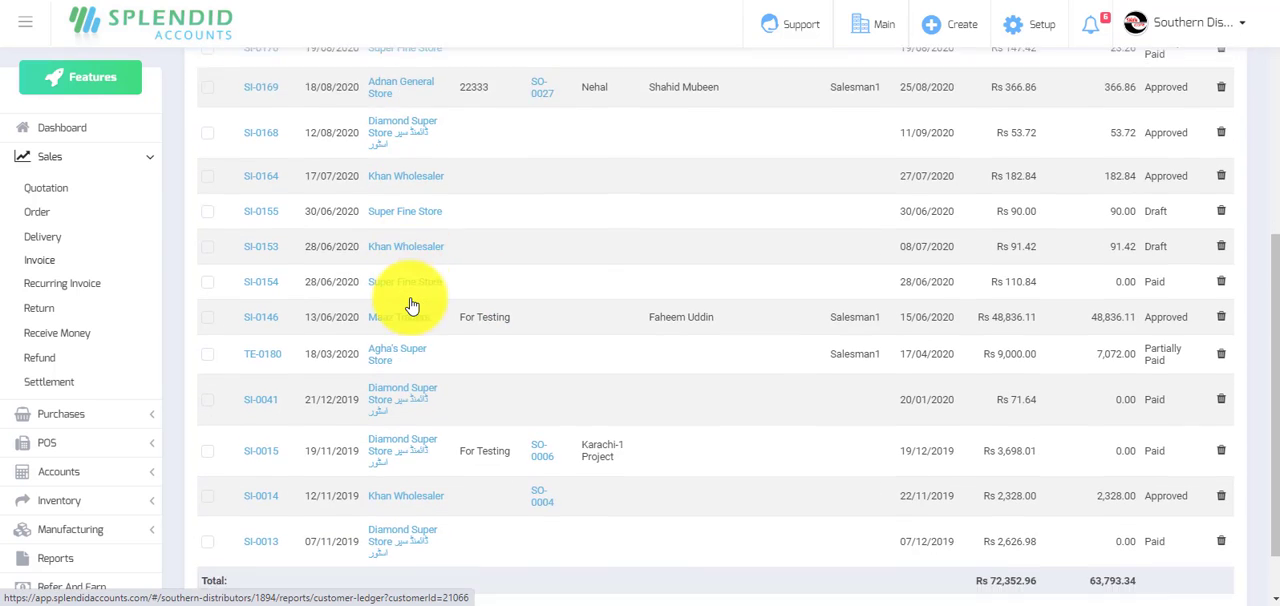
{"action": "scroll", "coordinate": [363, 434], "scroll_direction": "up", "scroll_amount": 10}
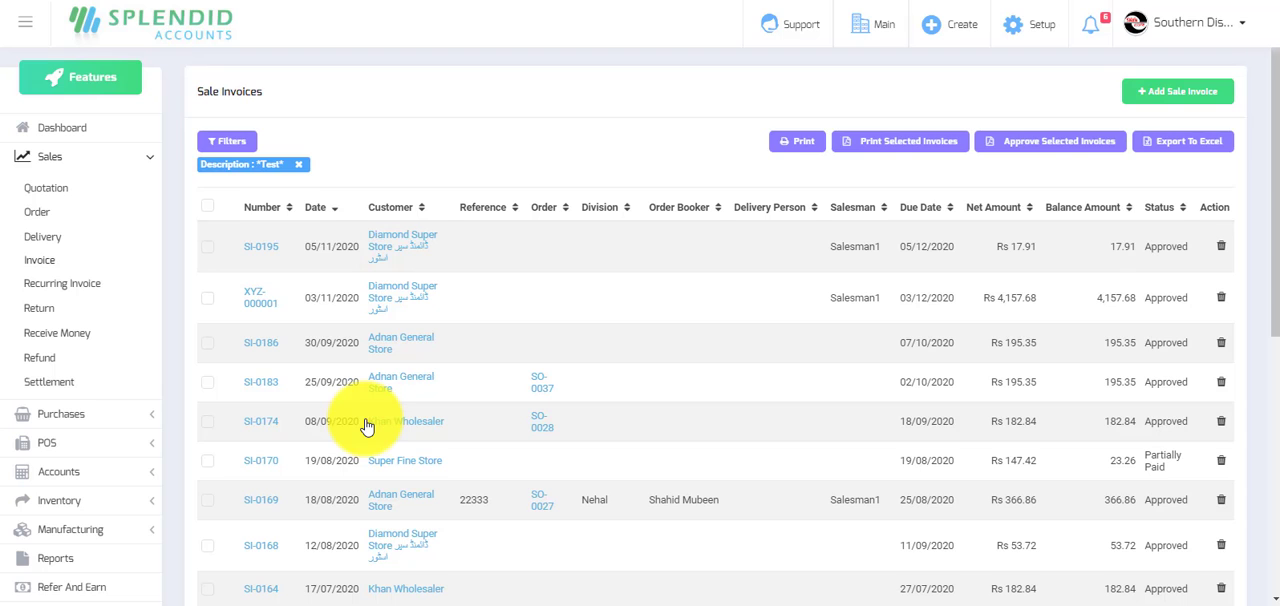
{"action": "left_click", "coordinate": [262, 248]}
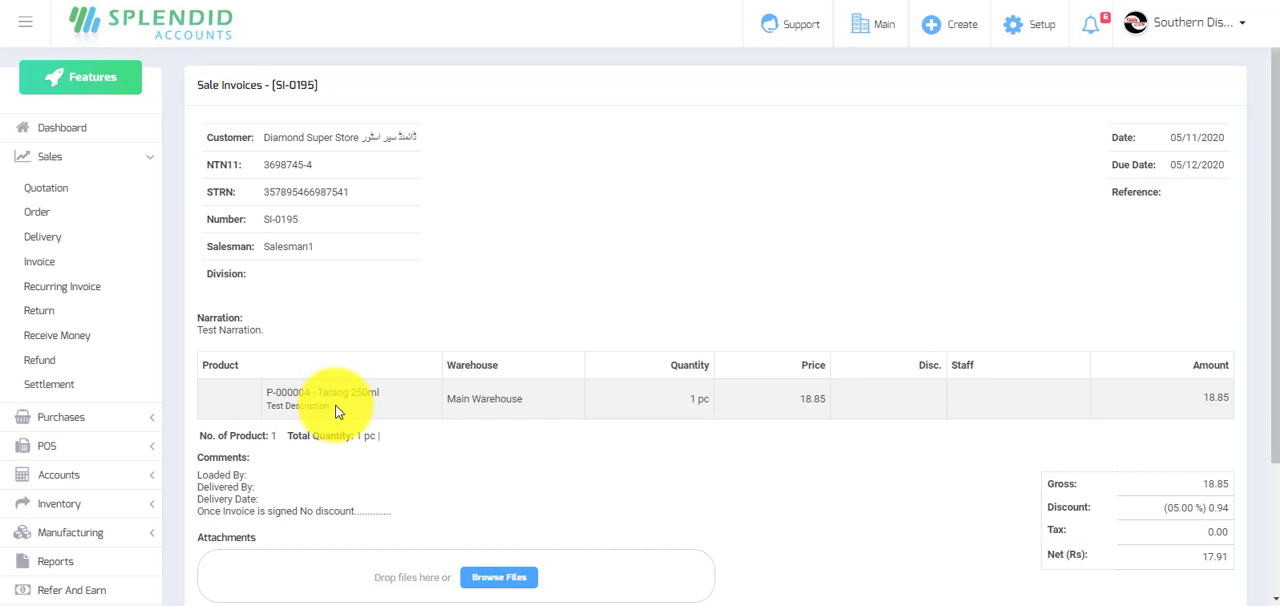
{"action": "left_click", "coordinate": [51, 133]}
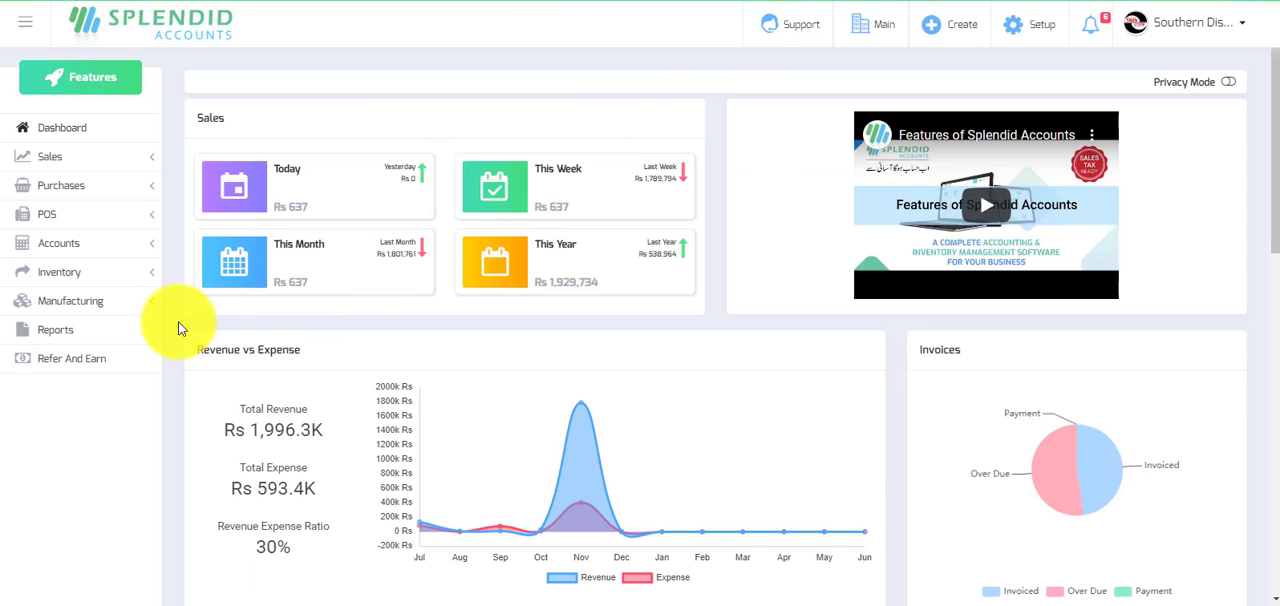
Search the reports for "sale invoi" and open the Sale Invoice Report, listing the invoices from 03/11/2020 to 03/12/2020.
{"action": "left_click", "coordinate": [55, 330]}
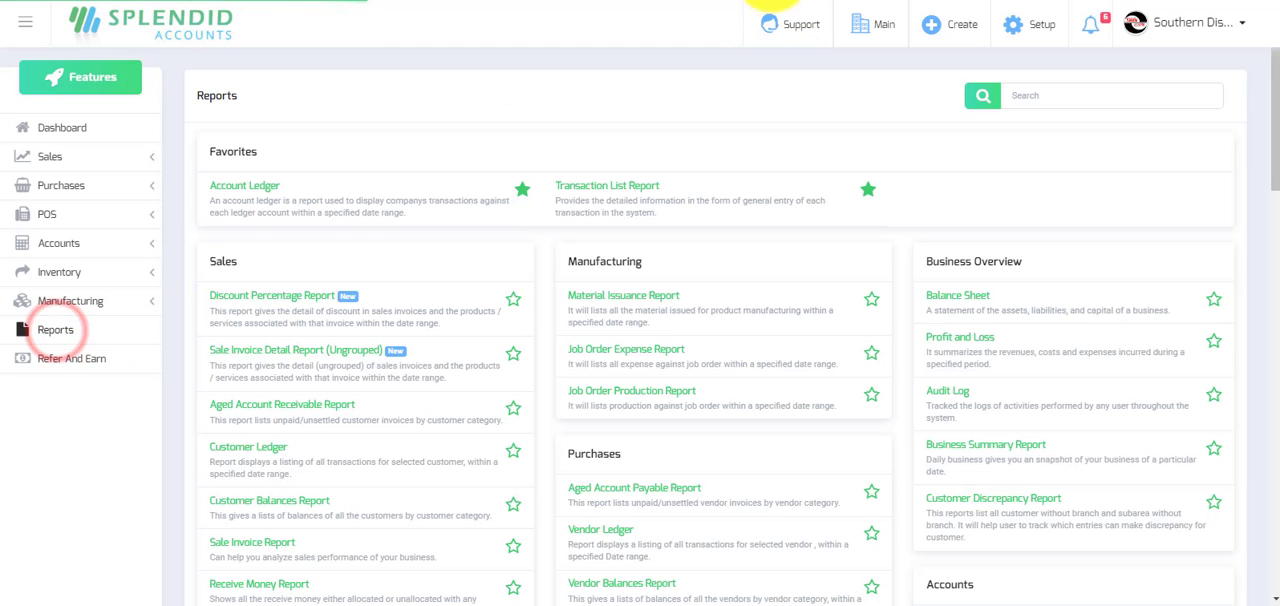
{"action": "left_click", "coordinate": [1062, 100]}
{"action": "type", "text": "s"}
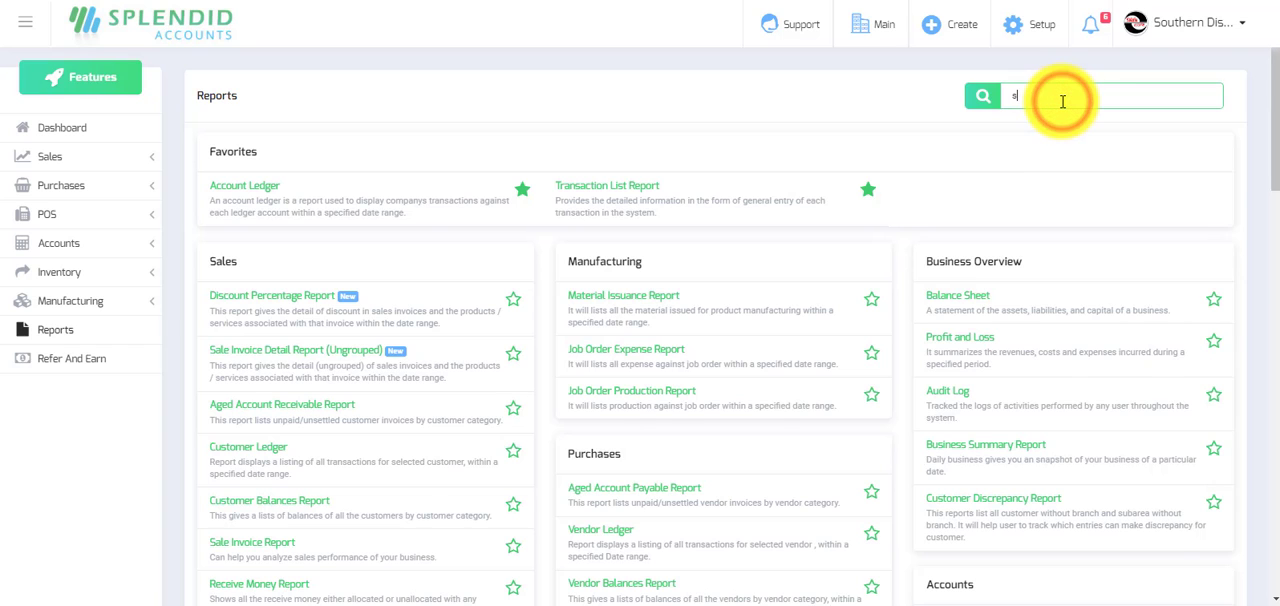
{"action": "type", "text": "ale i"}
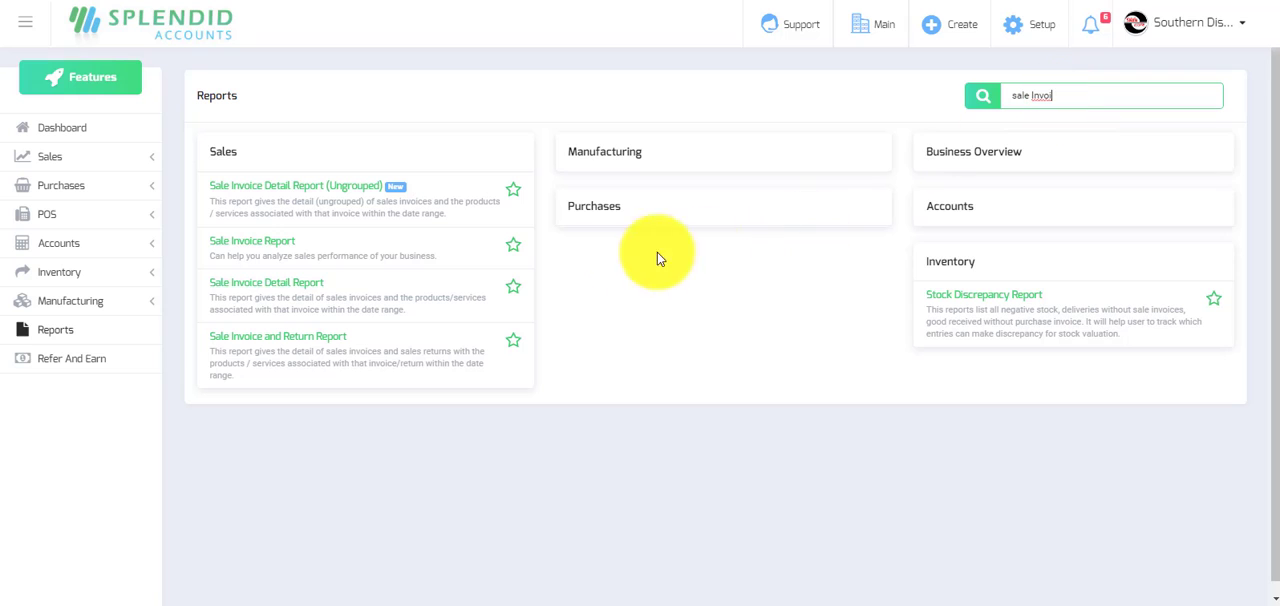
{"action": "left_click", "coordinate": [237, 248]}
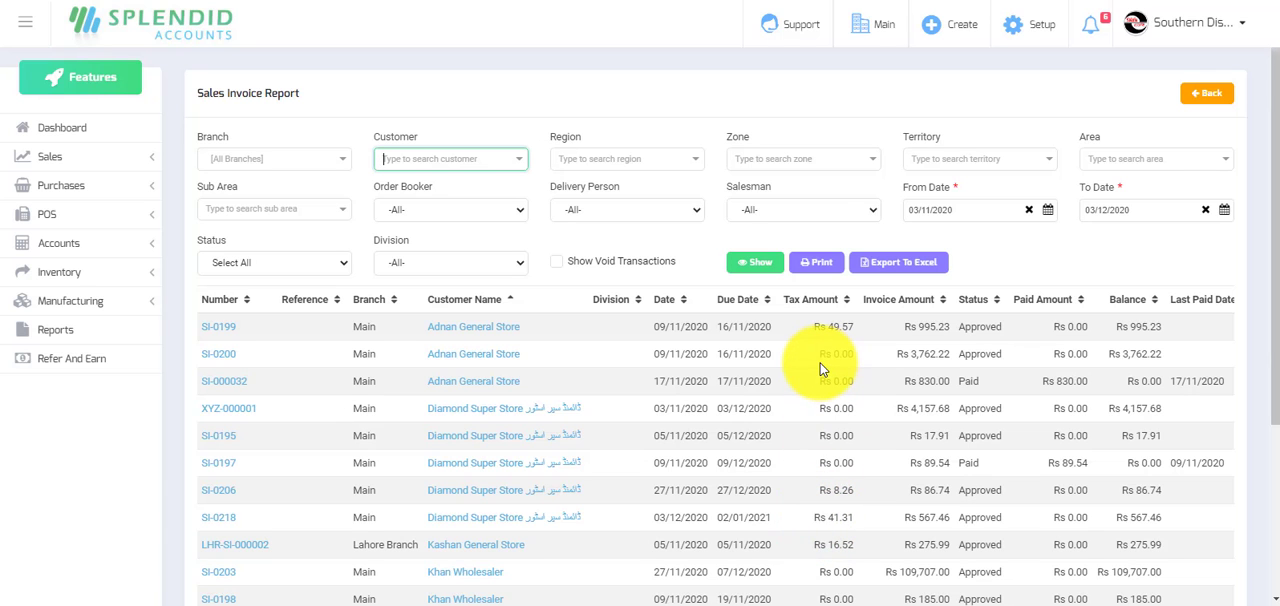
Examine the Tax Amount column of the Sales Invoice Report, from the first invoice through the total row.
{"action": "scroll", "coordinate": [832, 375], "scroll_direction": "down", "scroll_amount": 3}
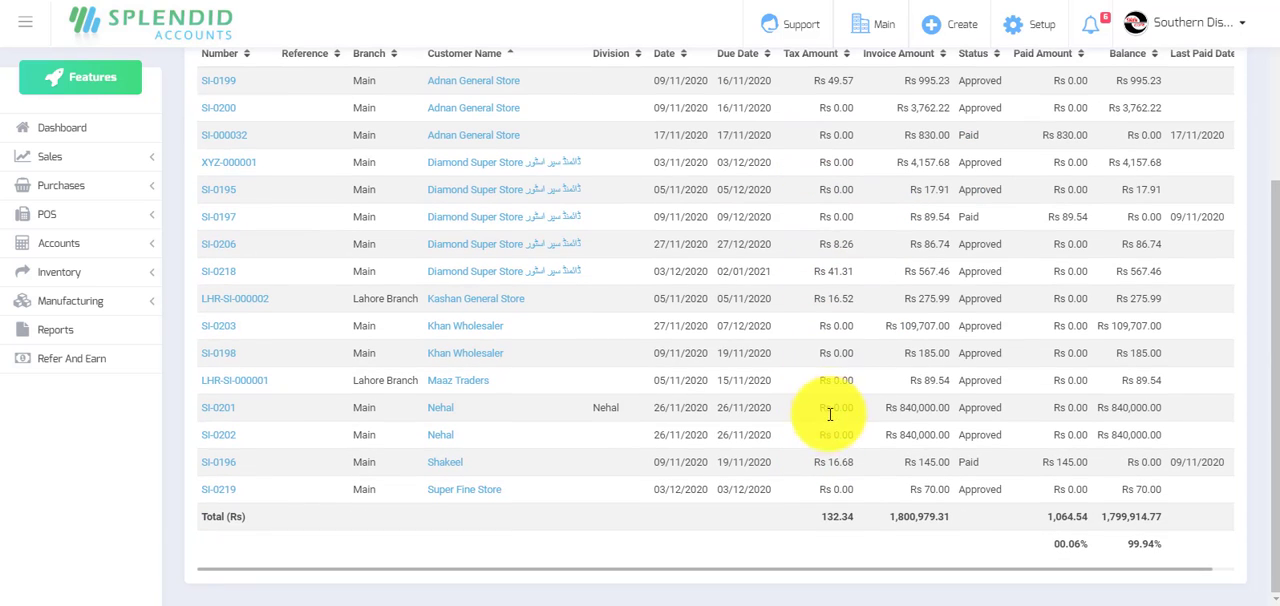
{"action": "scroll", "coordinate": [840, 420], "scroll_direction": "up", "scroll_amount": 2}
{"action": "scroll", "coordinate": [845, 460], "scroll_direction": "down", "scroll_amount": 2}
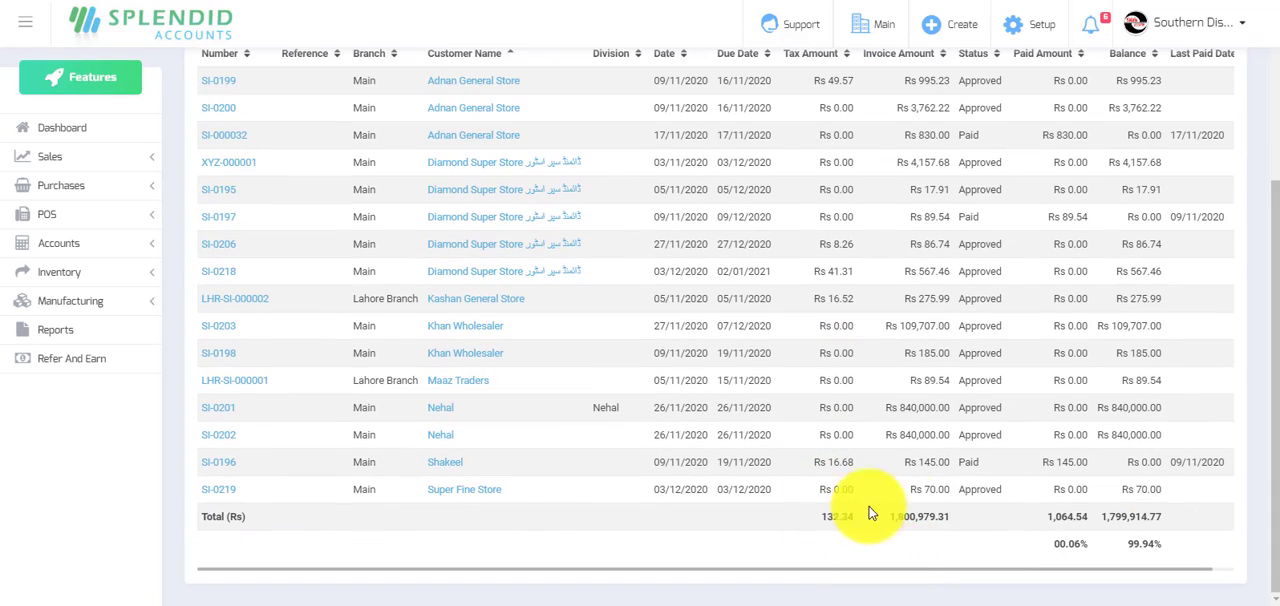
{"action": "scroll", "coordinate": [863, 518], "scroll_direction": "up", "scroll_amount": 3}
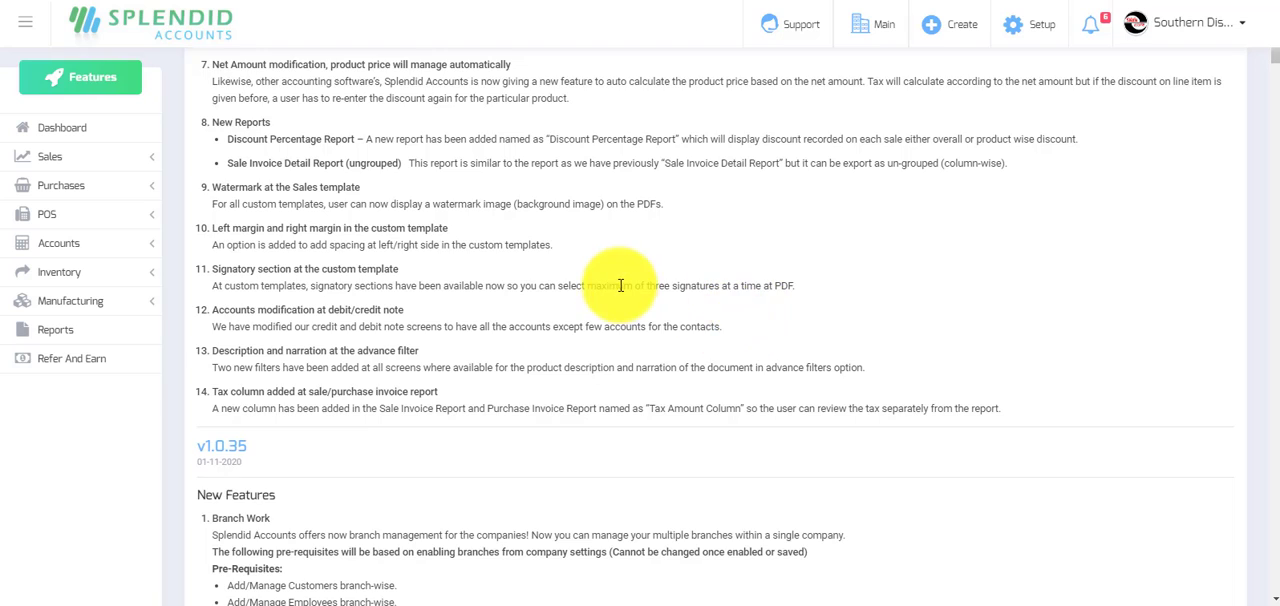
Return to the What's new page and review the v1.0.36 list of new features from the beginning.
{"action": "scroll", "coordinate": [620, 286], "scroll_direction": "up", "scroll_amount": 5}
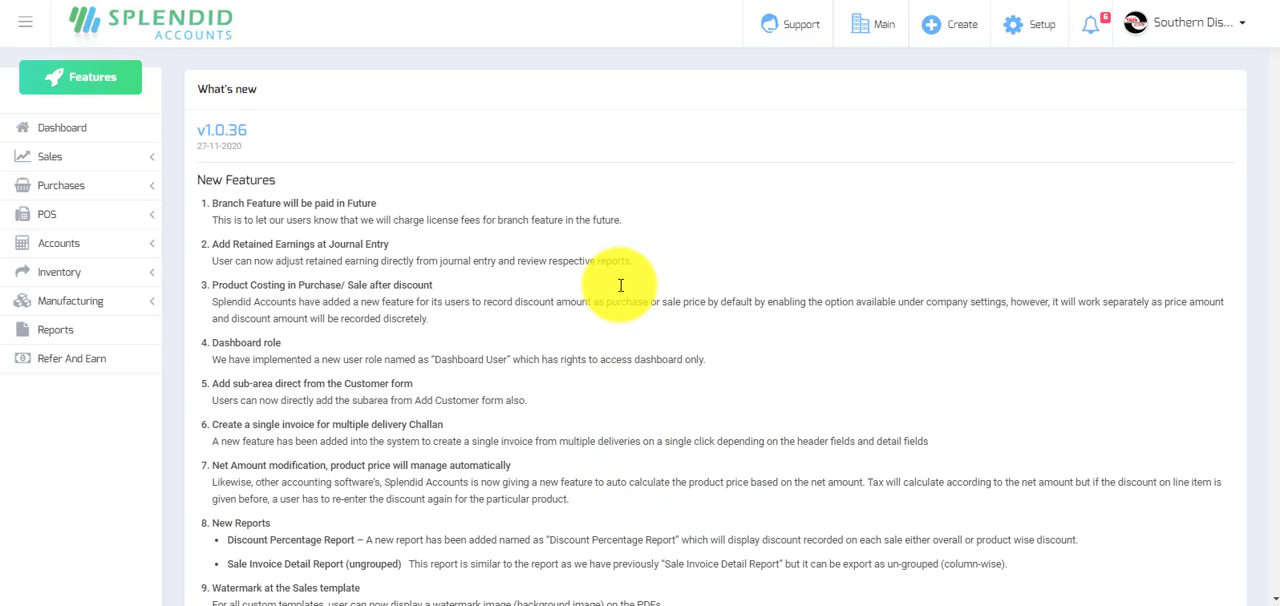
{"action": "scroll", "coordinate": [620, 286], "scroll_direction": "down", "scroll_amount": 2}
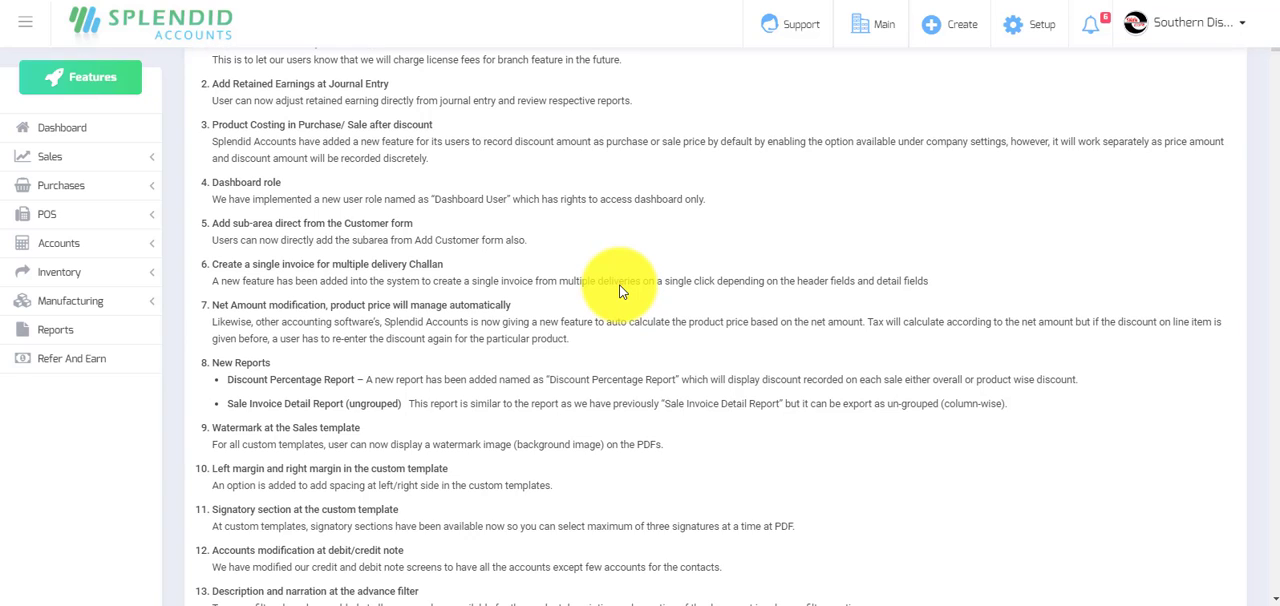